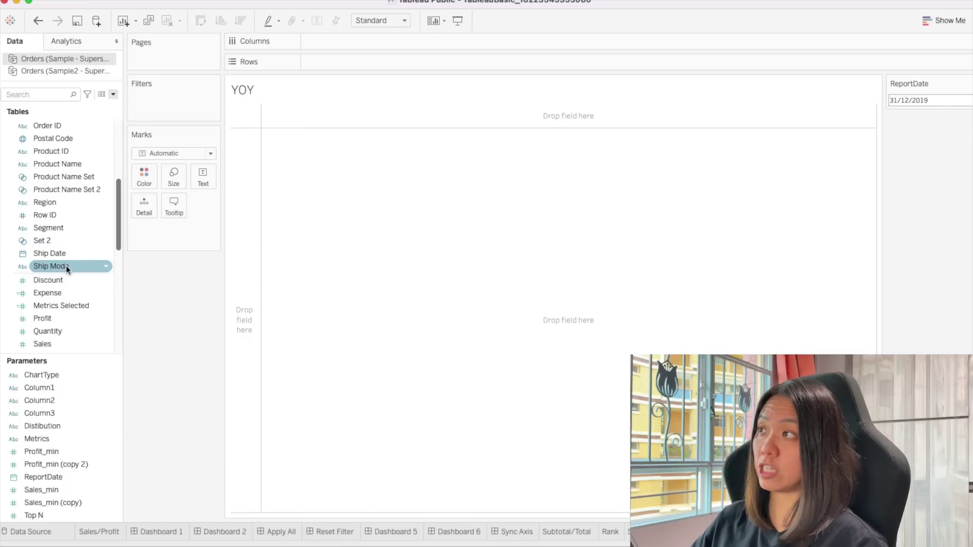
Add Order Date by year to the columns and Profit as the displayed value on the YOY sheet
scroll(66, 266, up, 3)
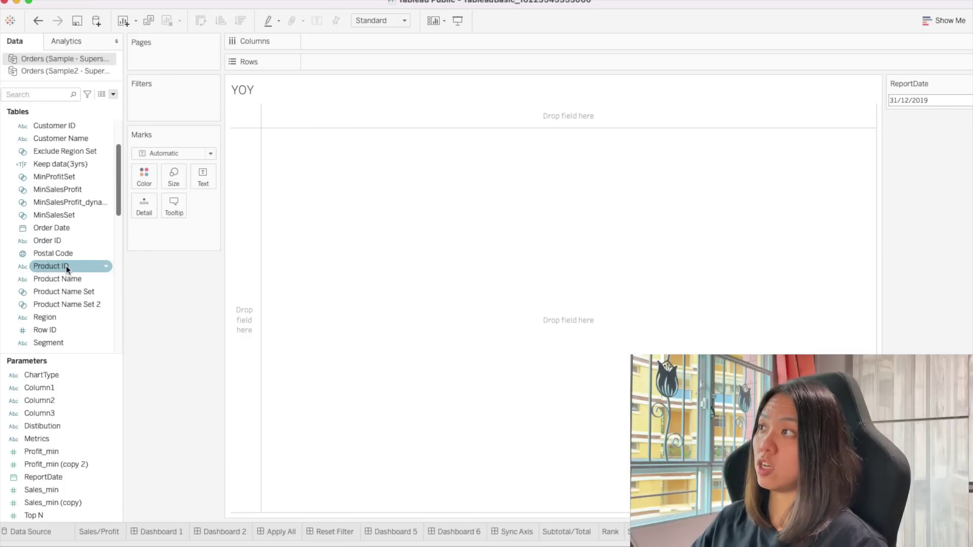
double_click(60, 233)
scroll(63, 244, down, 5)
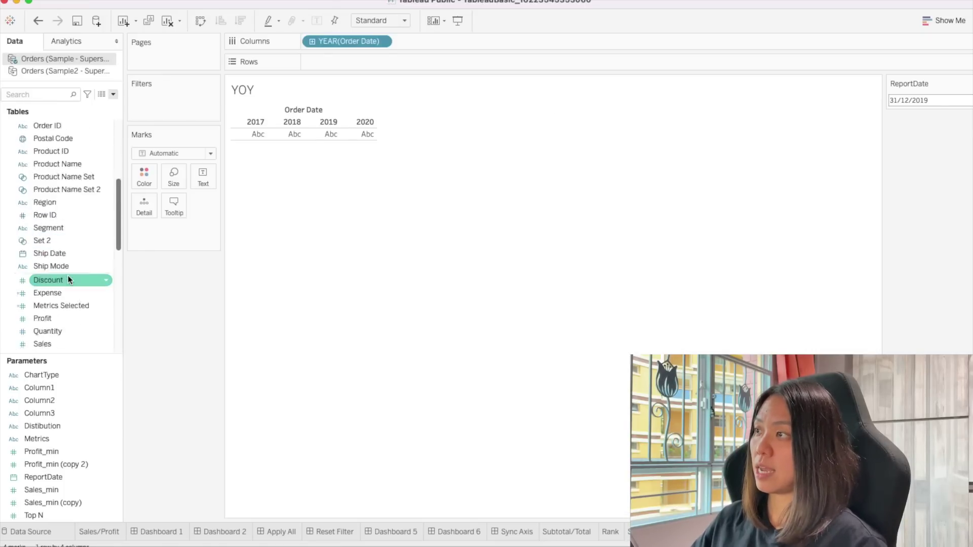
scroll(68, 279, up, 3)
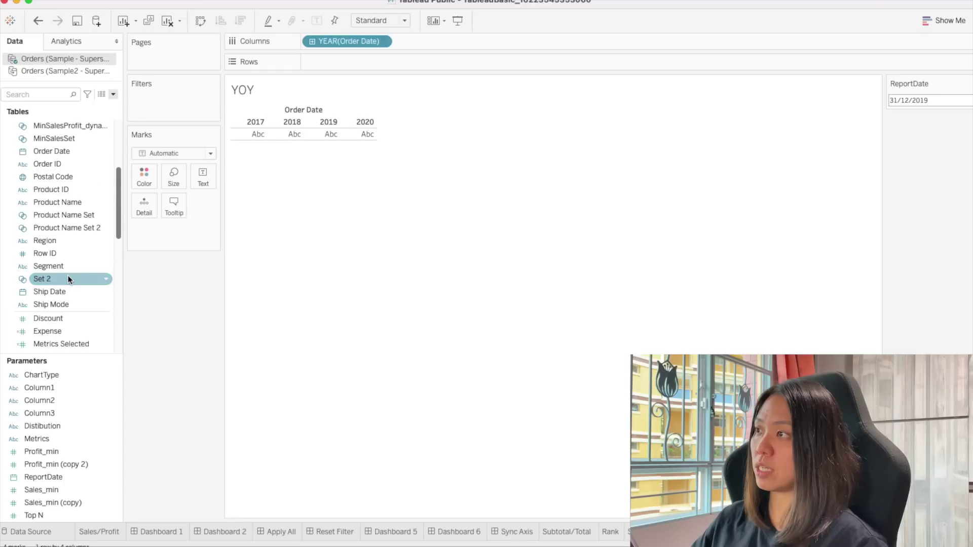
scroll(68, 279, down, 3)
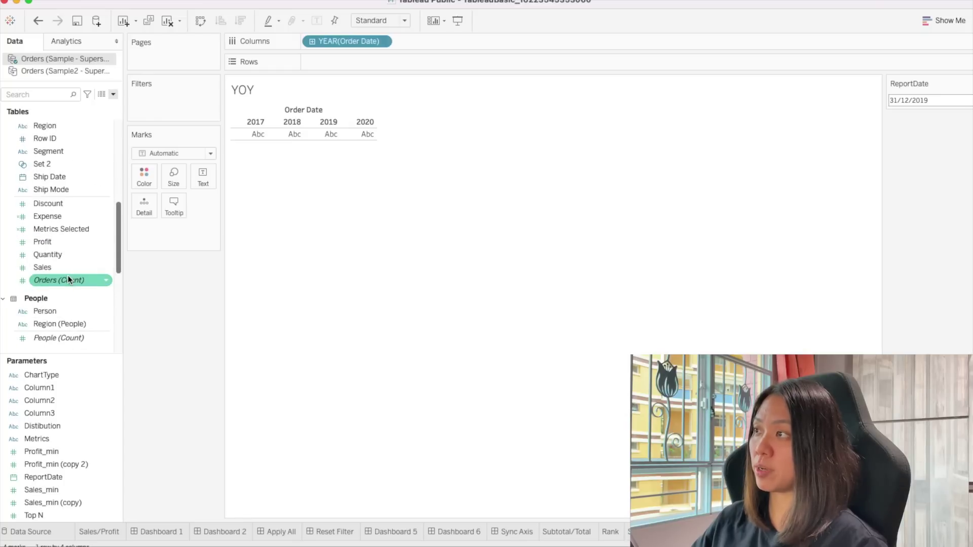
double_click(55, 241)
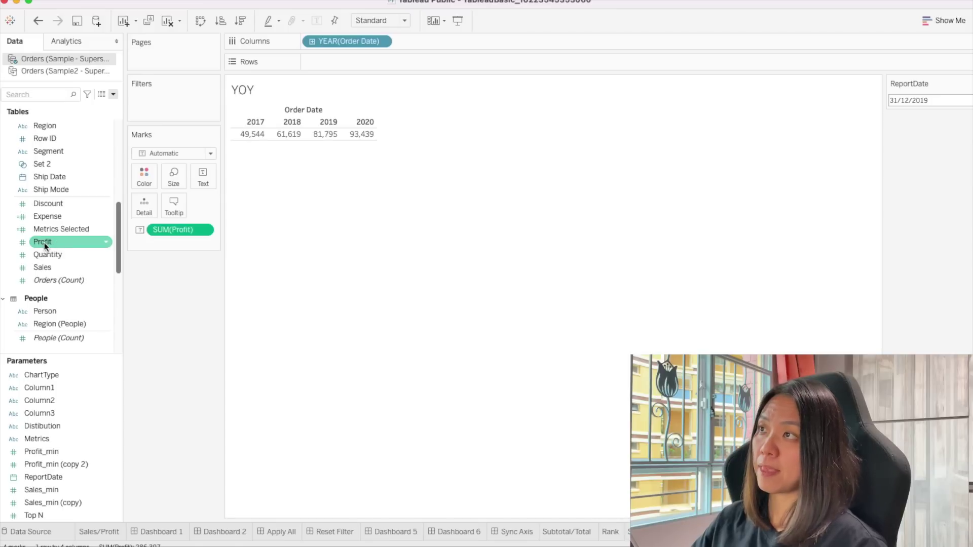
Set the mark type to Line and move SUM(Profit) to Rows
click(189, 153)
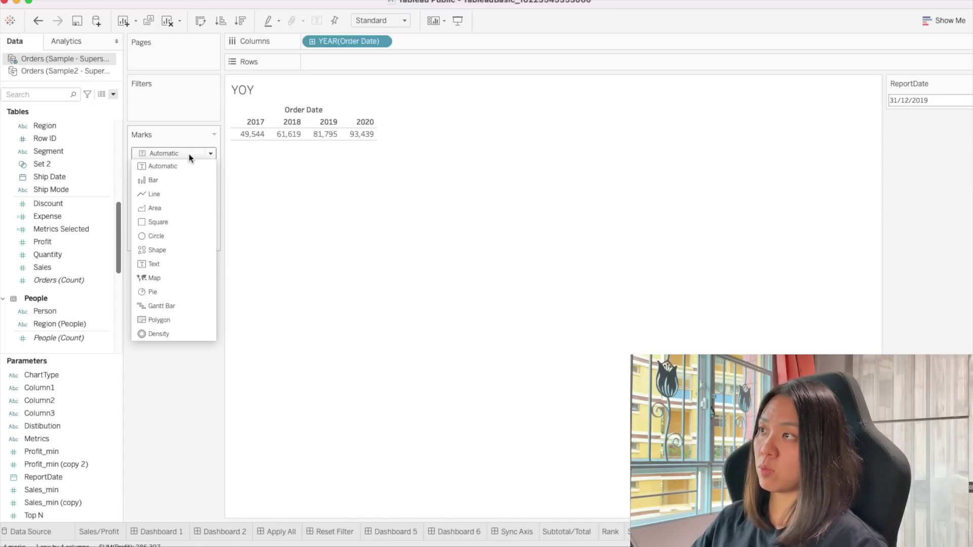
click(173, 196)
drag(180, 229, 411, 61)
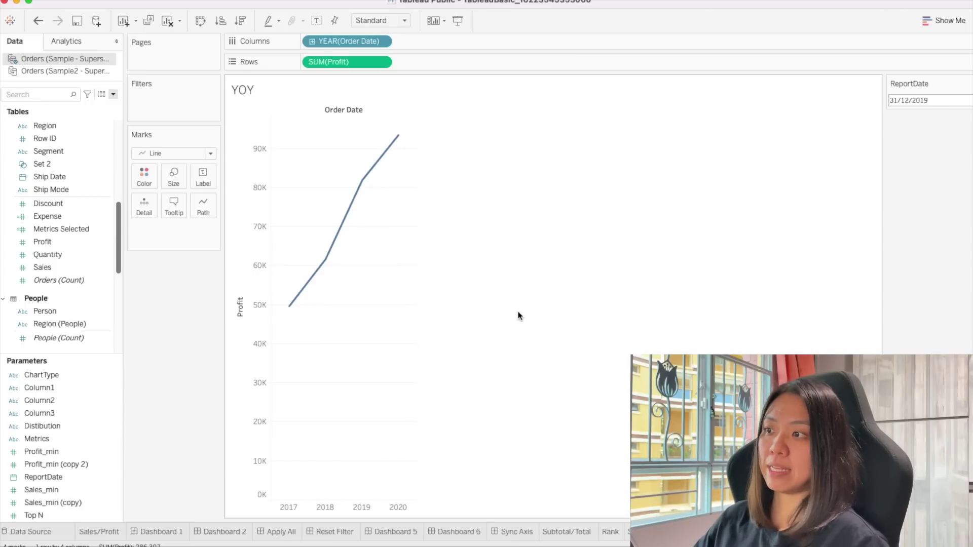
Change the Order Date columns to discrete months and colour the lines by the year of Order Date
right_click(344, 41)
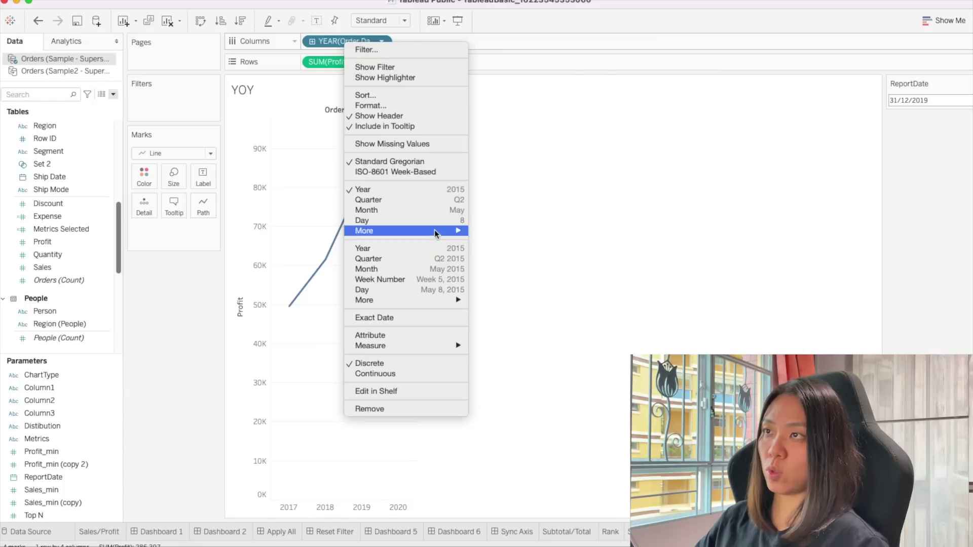
click(431, 213)
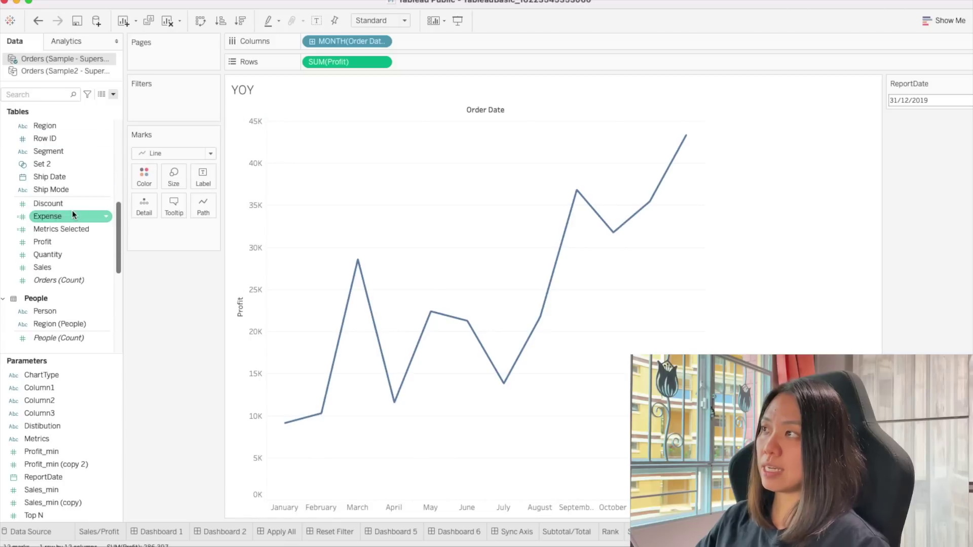
scroll(70, 210, down, 5)
scroll(65, 208, up, 8)
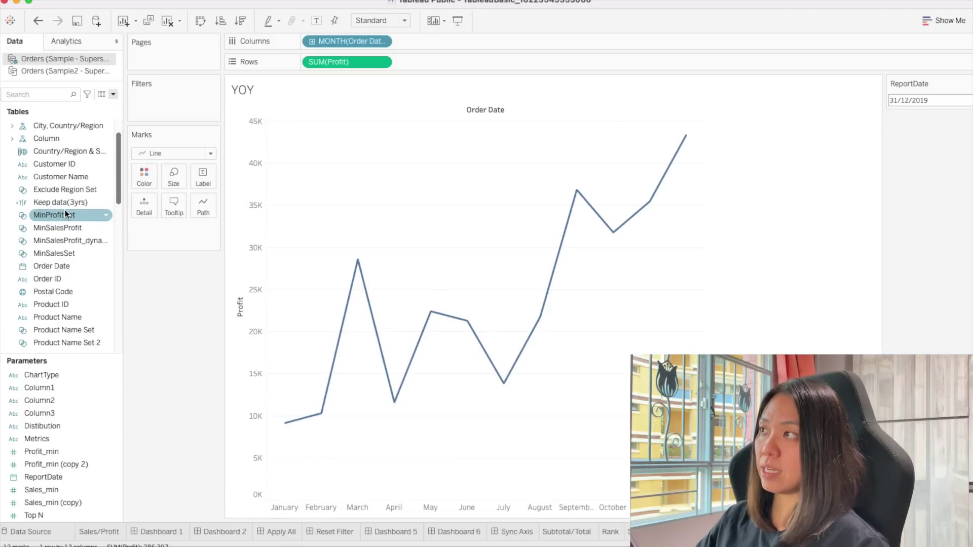
scroll(77, 258, down, 3)
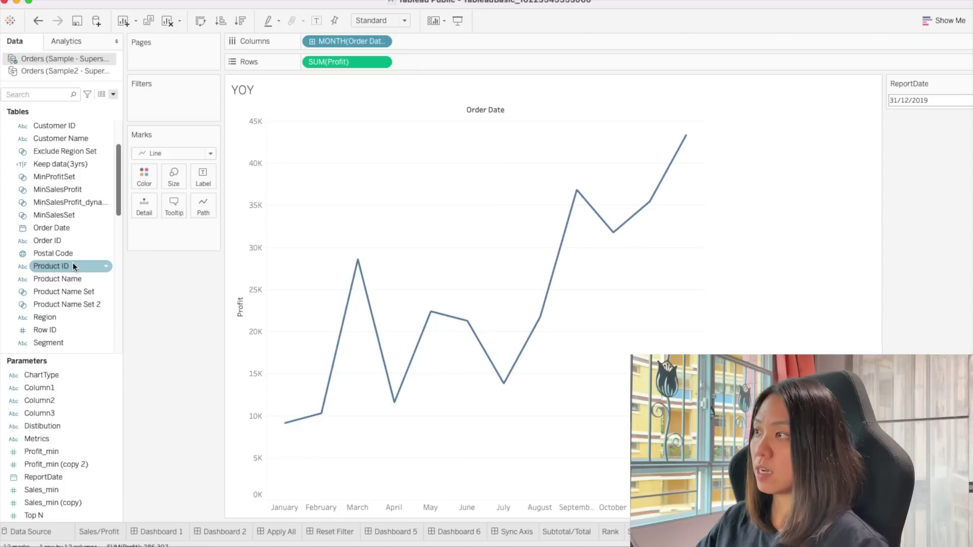
drag(50, 227, 142, 172)
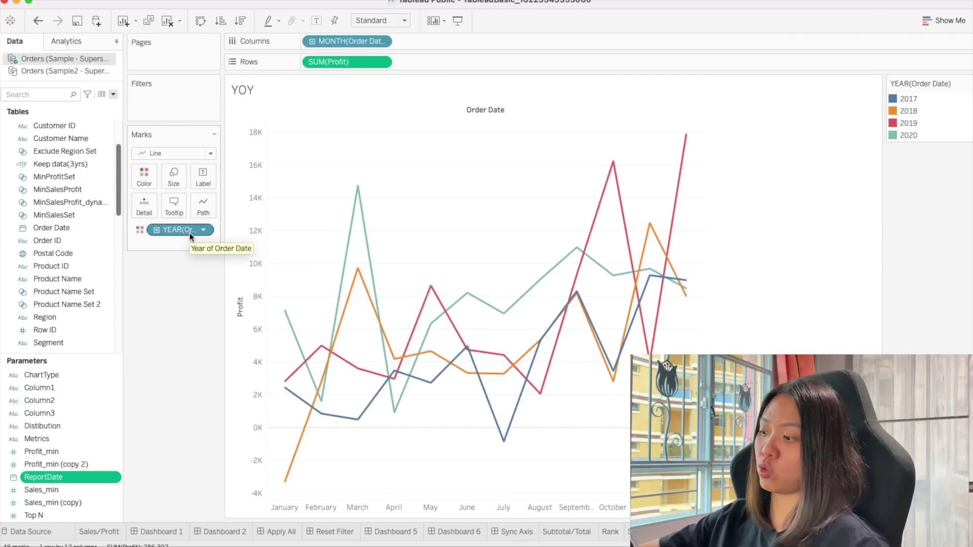
Try filtering the chart to Order Date years 2019 and 2020, and undo that filter
drag(190, 234, 187, 110)
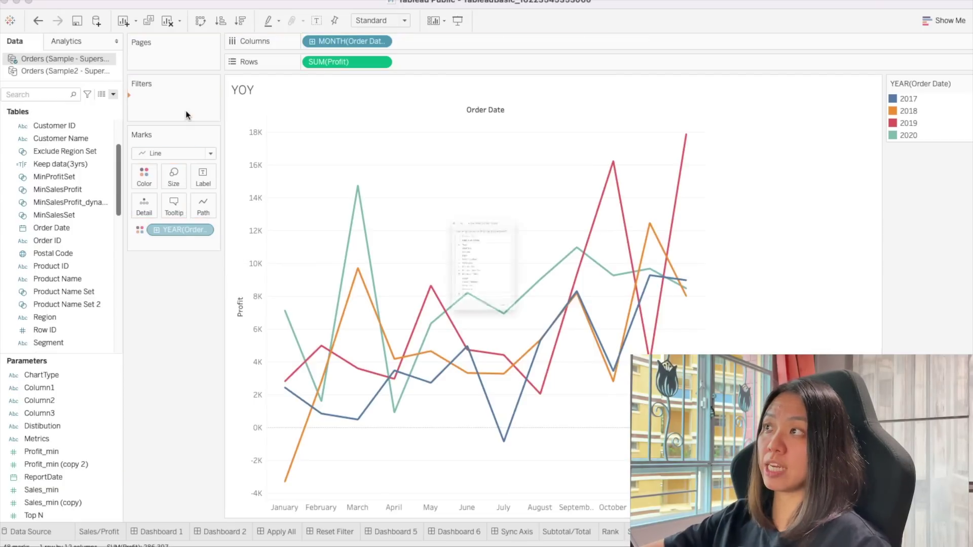
double_click(433, 207)
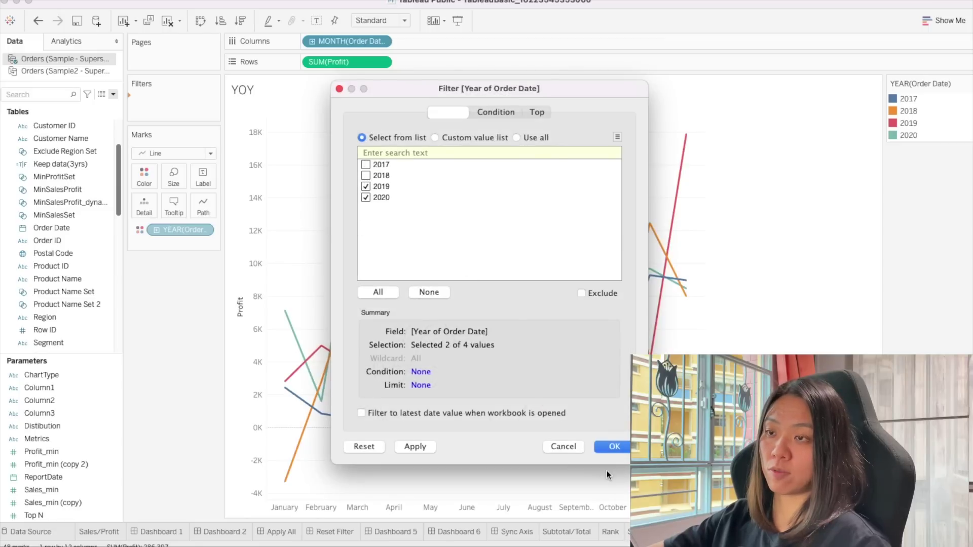
click(616, 447)
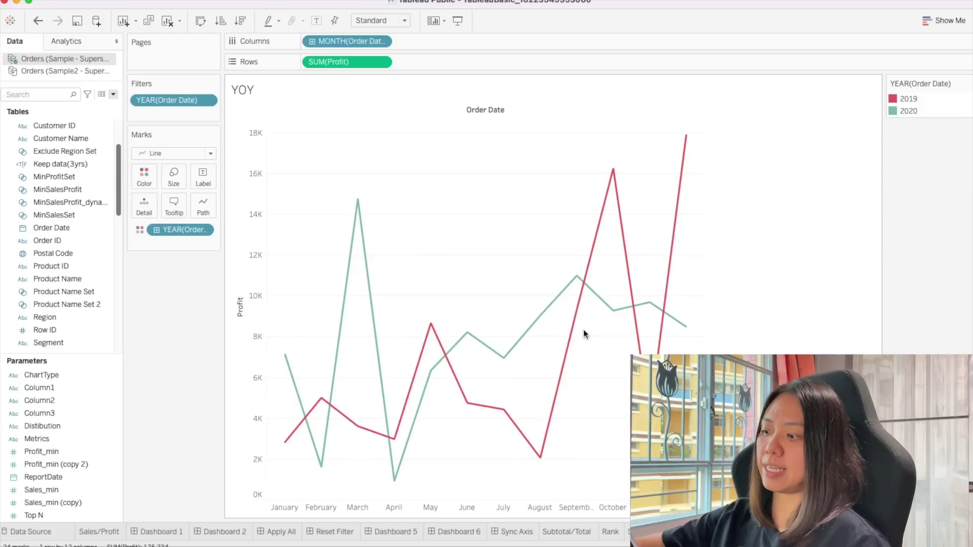
key(super+z)
Show the control for the ReportDate parameter beside the chart
click(85, 478)
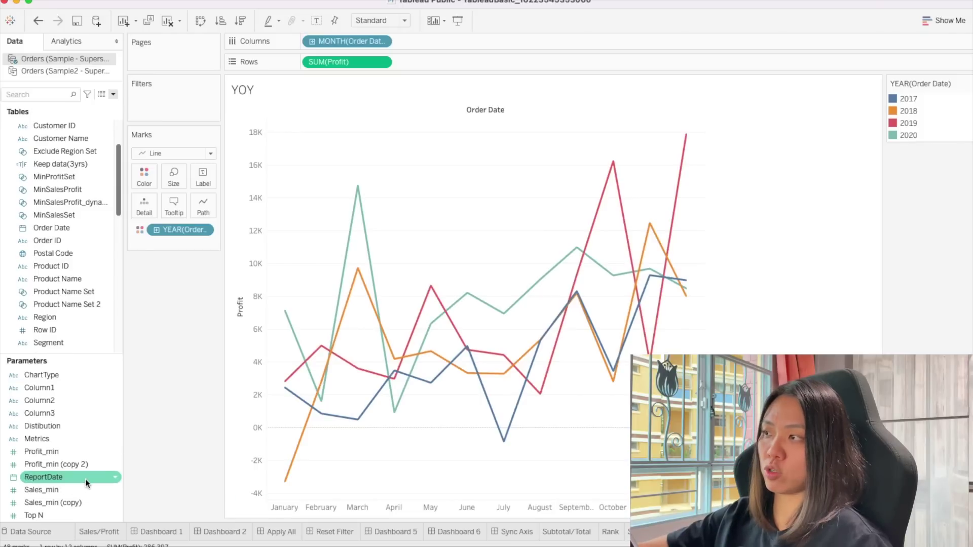
right_click(85, 479)
click(159, 302)
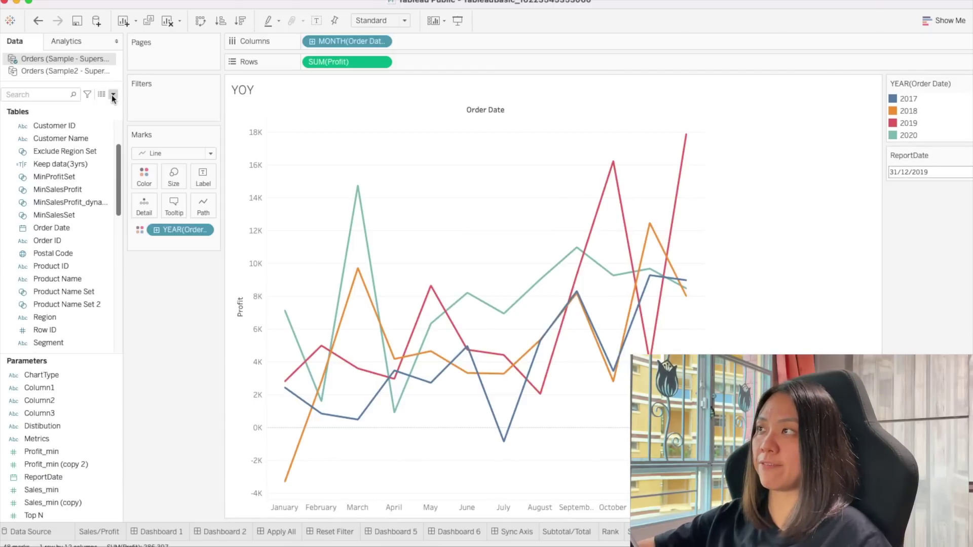
Create the calculated field "Recent2 years" with the formula year([Order Date])>= YEAR([ReportDate])-1 and year([Order Date])<=YEAR([ReportDate])
click(112, 94)
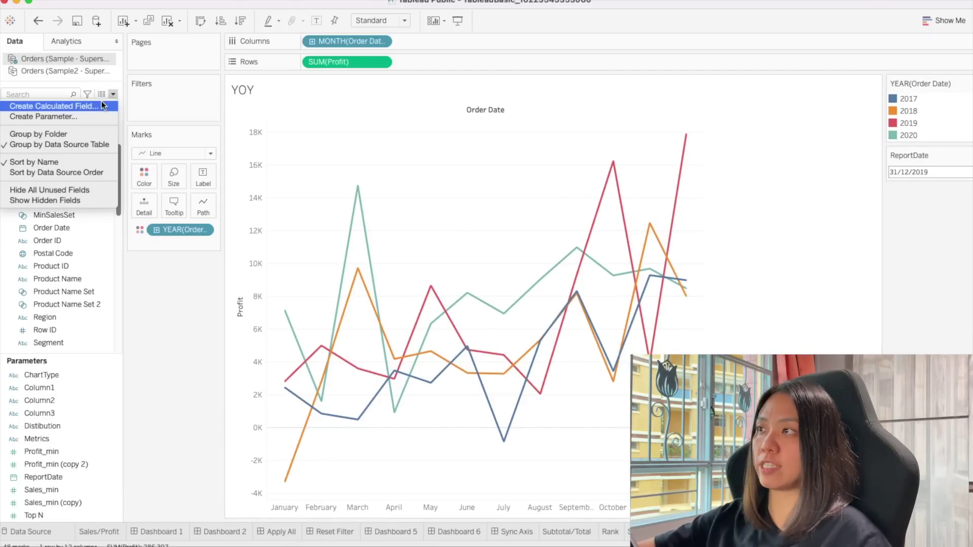
click(101, 102)
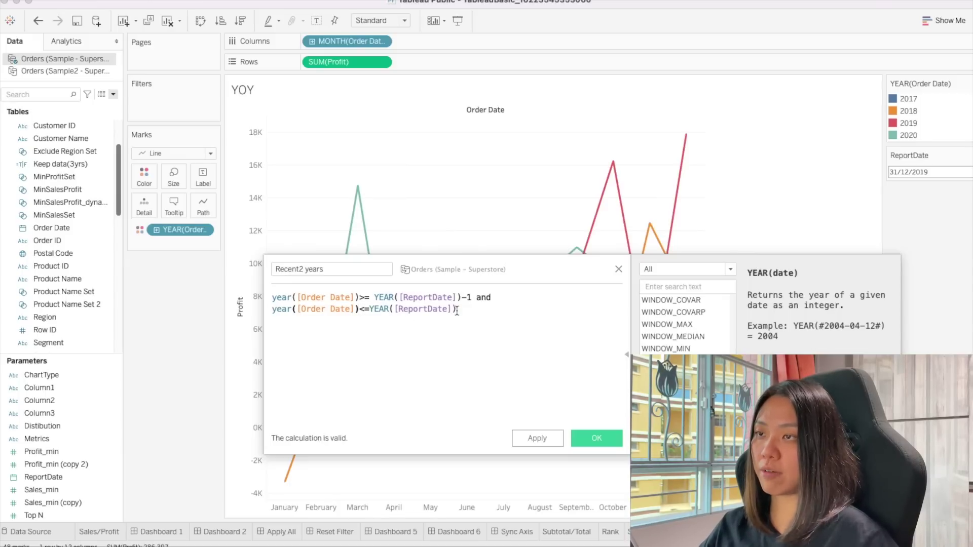
click(594, 438)
Filter the chart on the Recent2 years field, keeping only True
drag(75, 320, 173, 99)
click(366, 185)
click(614, 439)
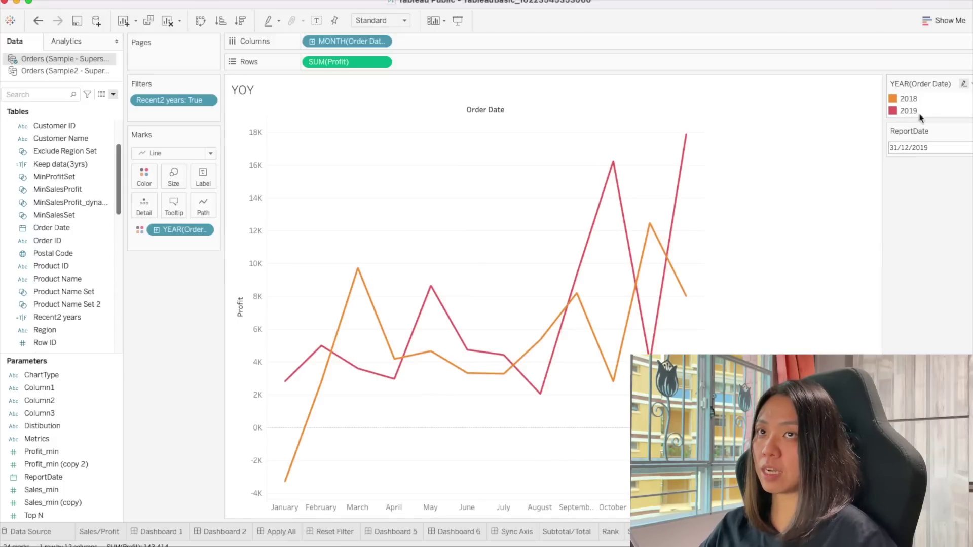
Set the ReportDate parameter to 31/12/2020
click(934, 147)
key(BackSpace)
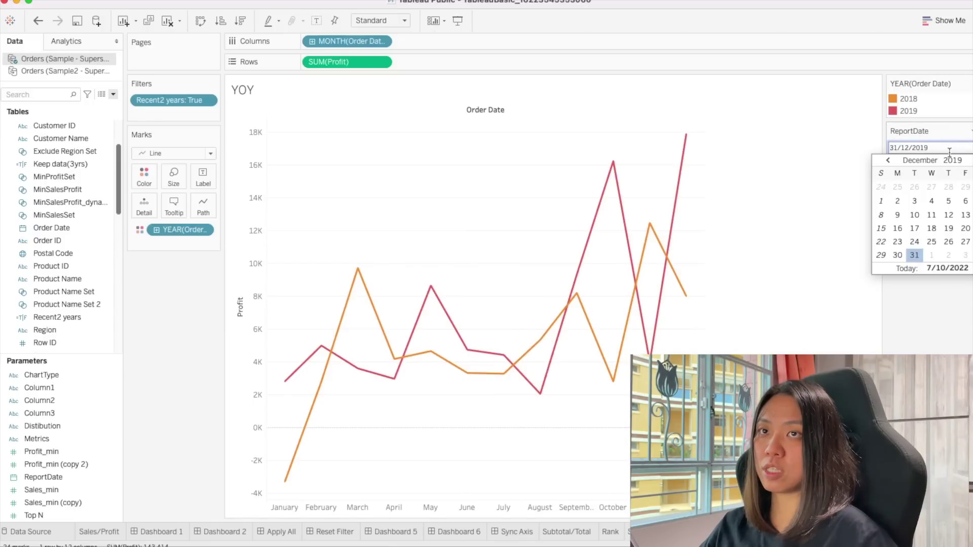
key(BackSpace)
text(20)
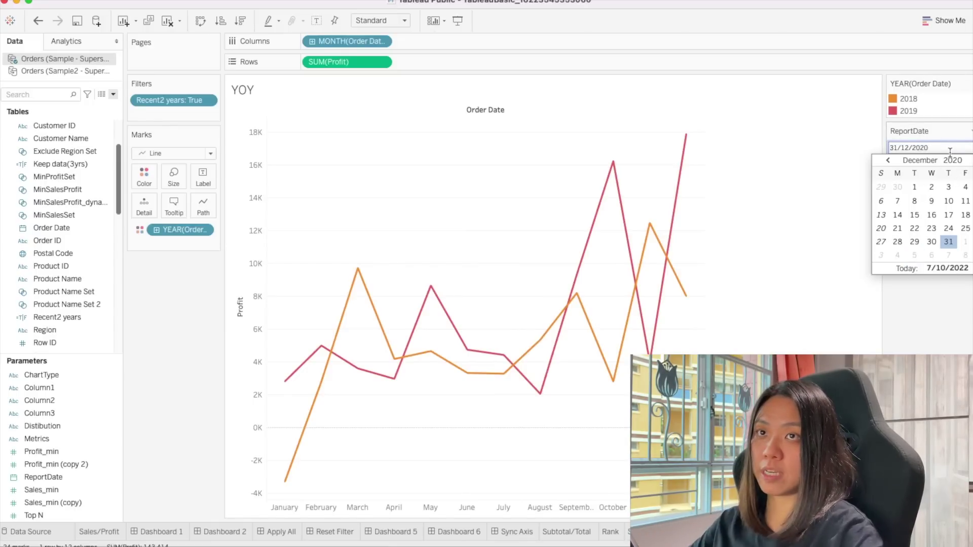
key(Return)
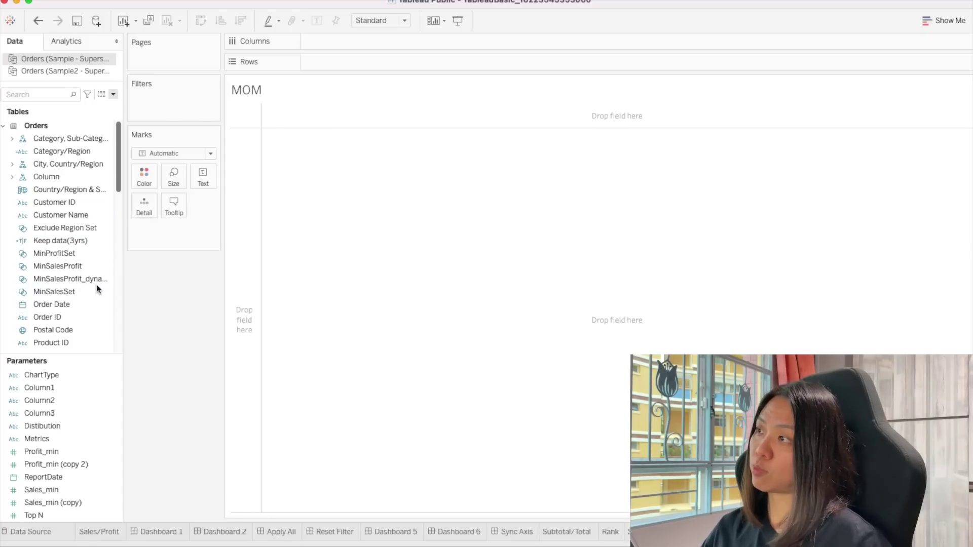
On the MOM sheet, add Order Date by year to the columns and Profit as text
scroll(96, 289, down, 3)
double_click(62, 193)
scroll(58, 213, down, 5)
drag(56, 217, 205, 184)
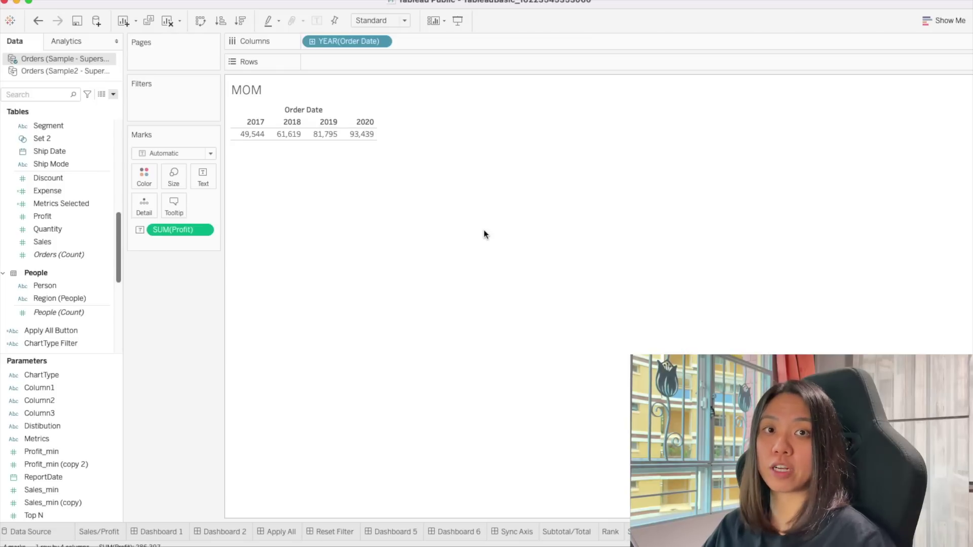
Apply the Percent Difference quick table calculation to SUM(Profit), computed using Table (across)
right_click(194, 230)
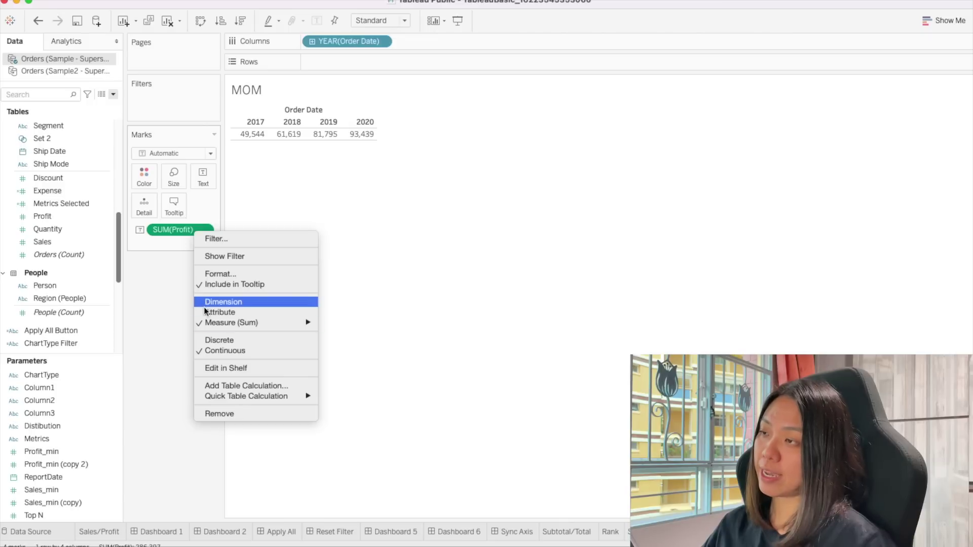
mouse_move(228, 396)
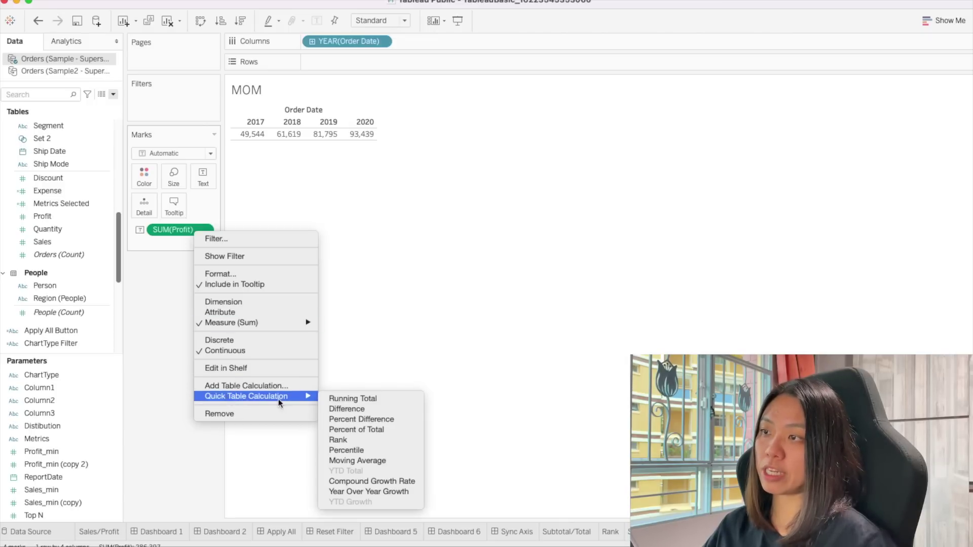
click(348, 420)
right_click(189, 232)
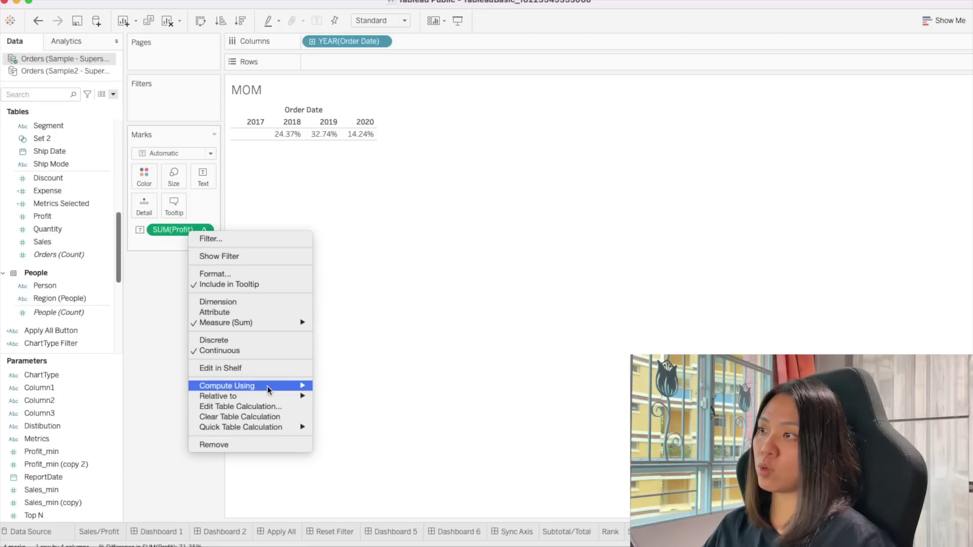
mouse_move(270, 386)
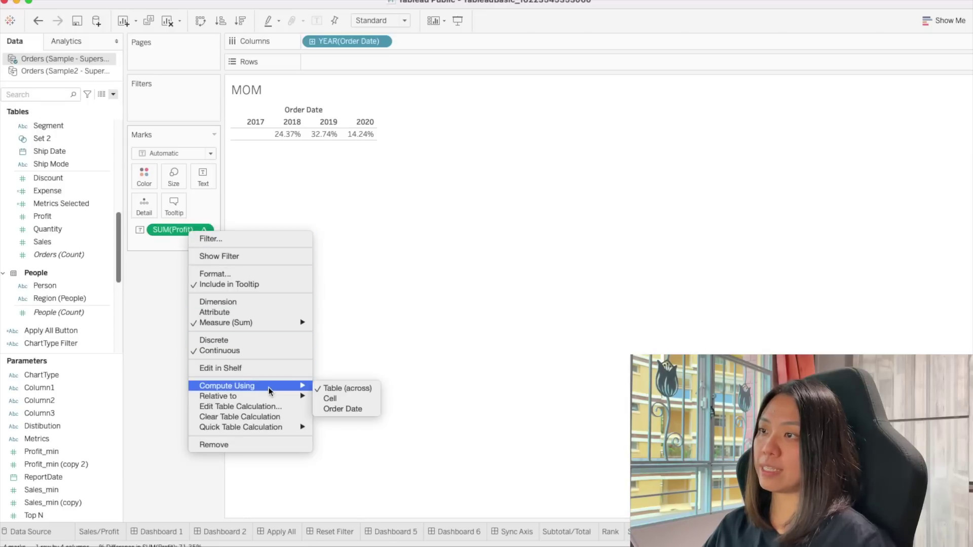
click(318, 389)
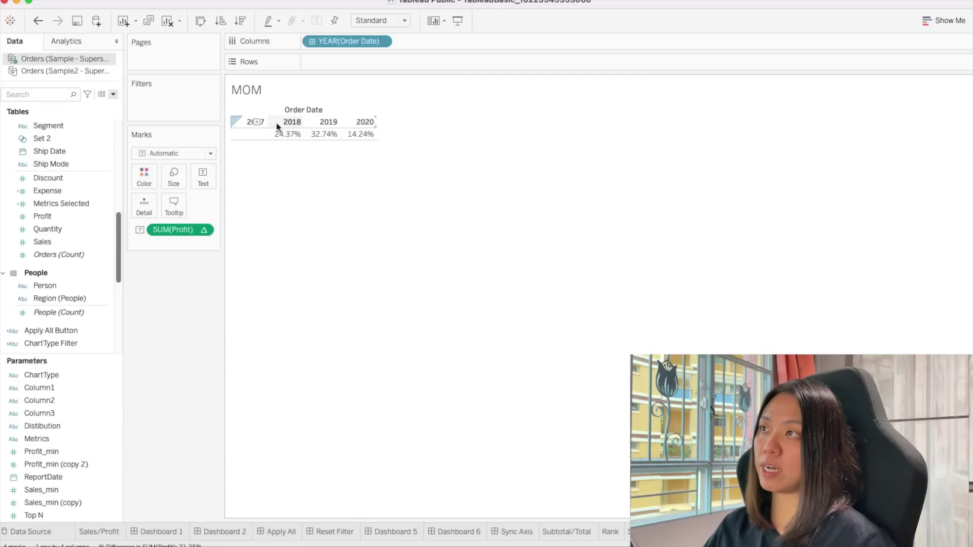
Drill the Order Date headers down to quarters and months, and collapse them back to years
mouse_move(317, 138)
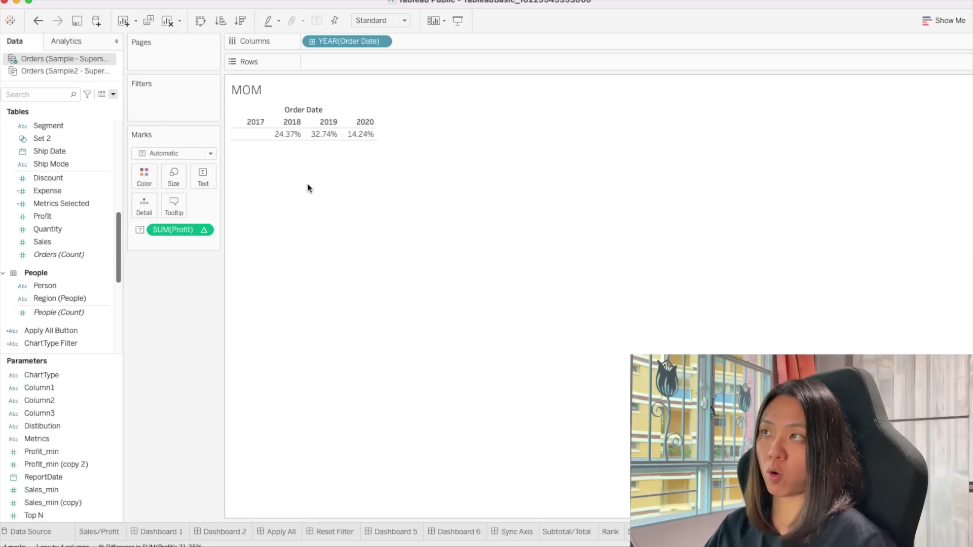
click(257, 122)
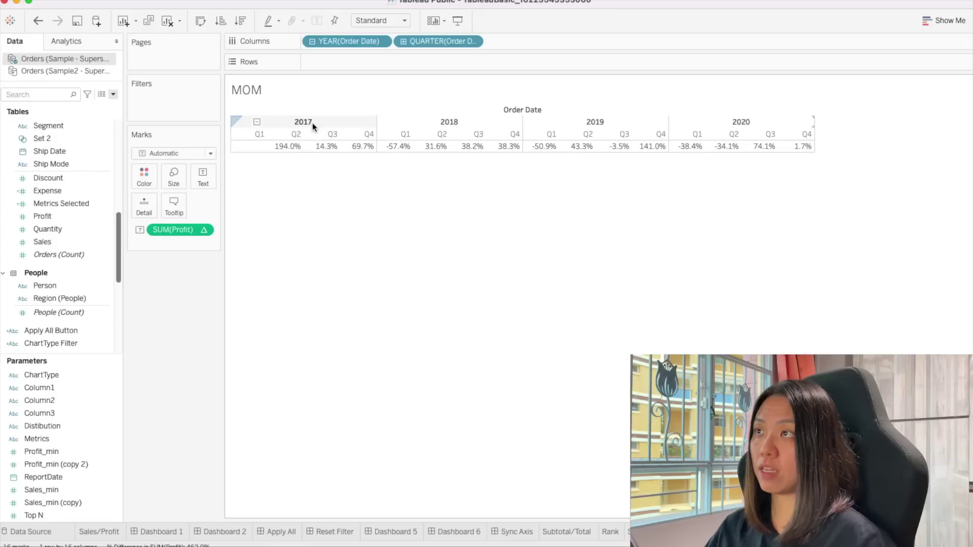
click(257, 135)
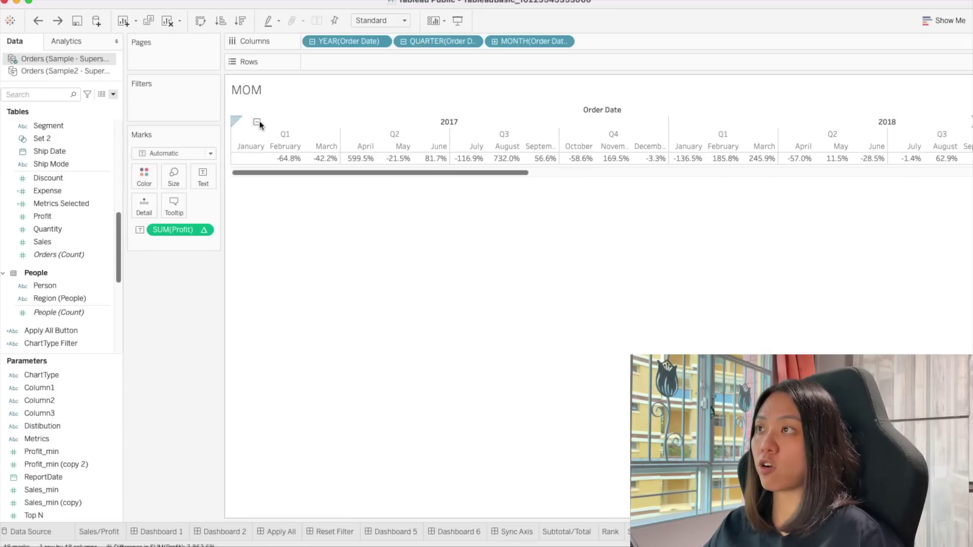
click(258, 122)
Switch the quick table calculation on SUM(Profit) to Year Over Year Growth
right_click(177, 230)
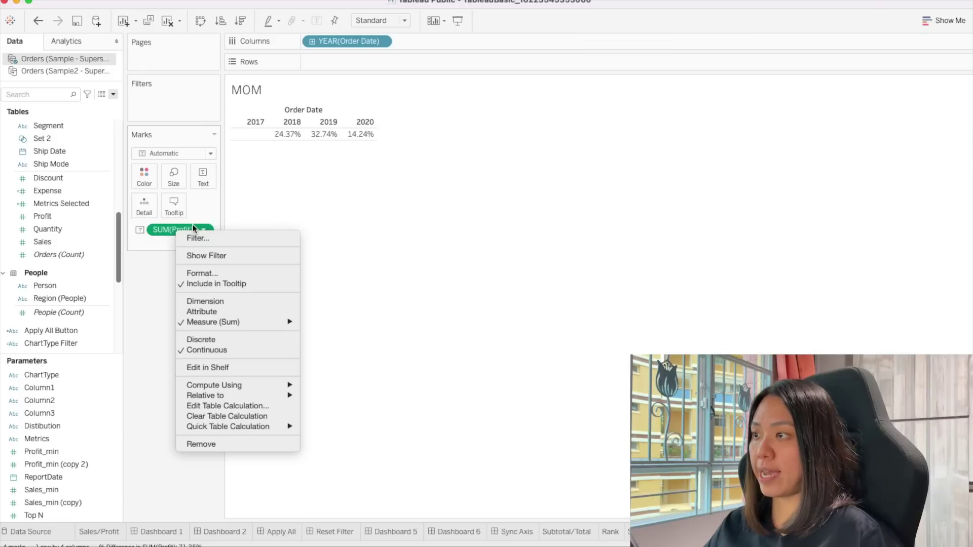
mouse_move(267, 386)
mouse_move(273, 424)
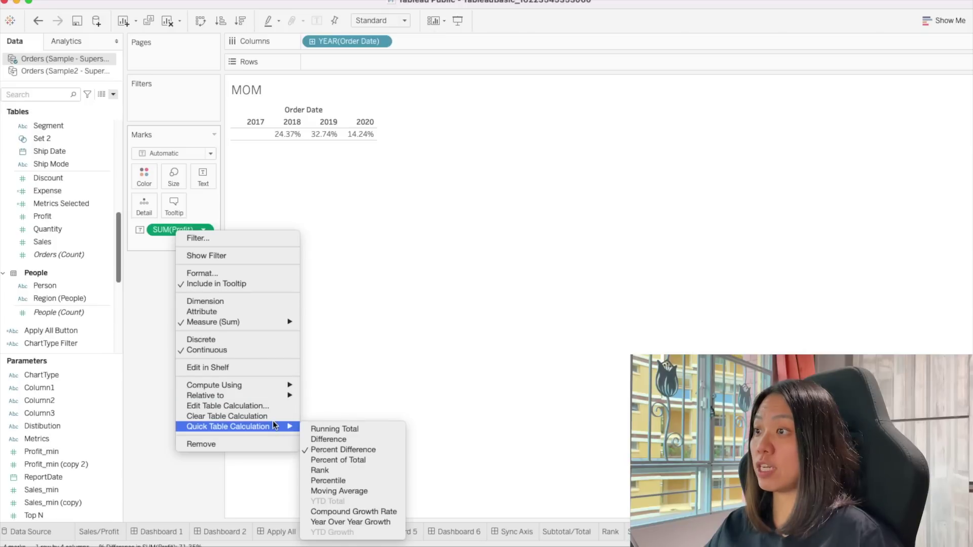
click(345, 523)
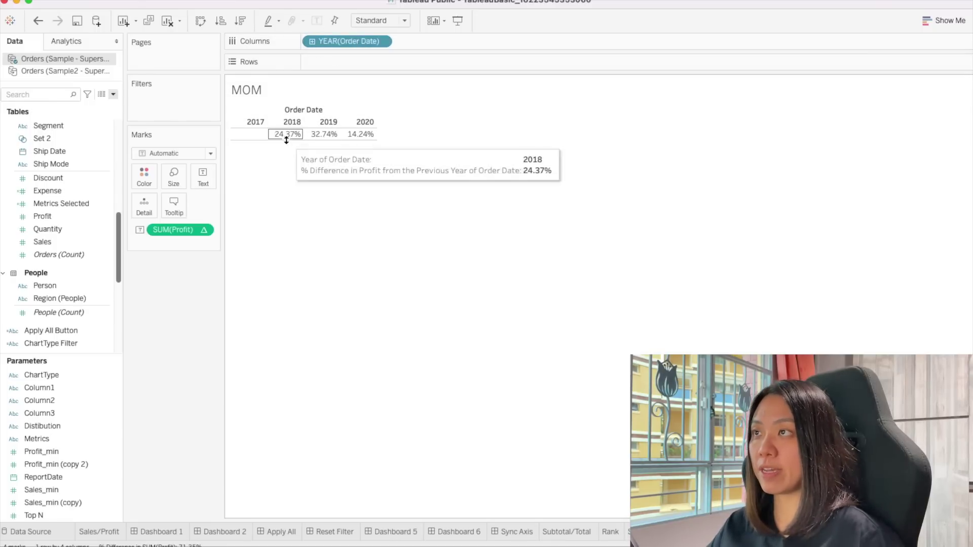
Drill the Order Date headers down to quarters and add Profit as a second text value
click(257, 122)
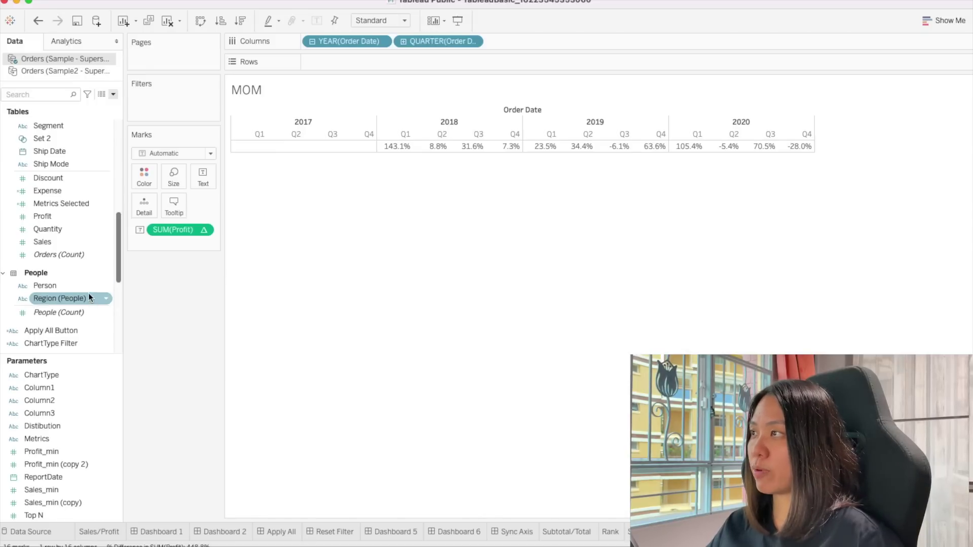
drag(42, 216, 195, 178)
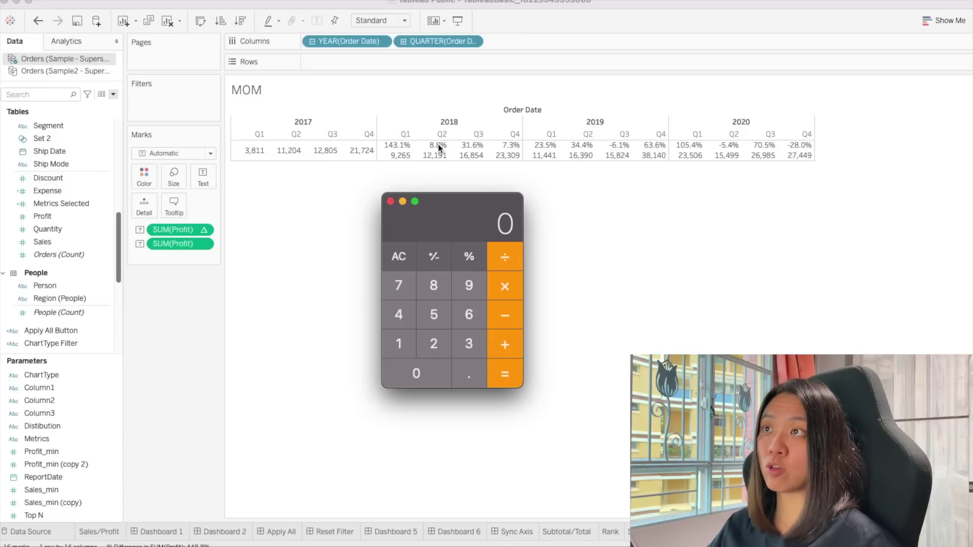
Check the 2019 Q2 year-over-year growth in Calculator by dividing 16390 by 12191 and subtracting 1
text(16390)
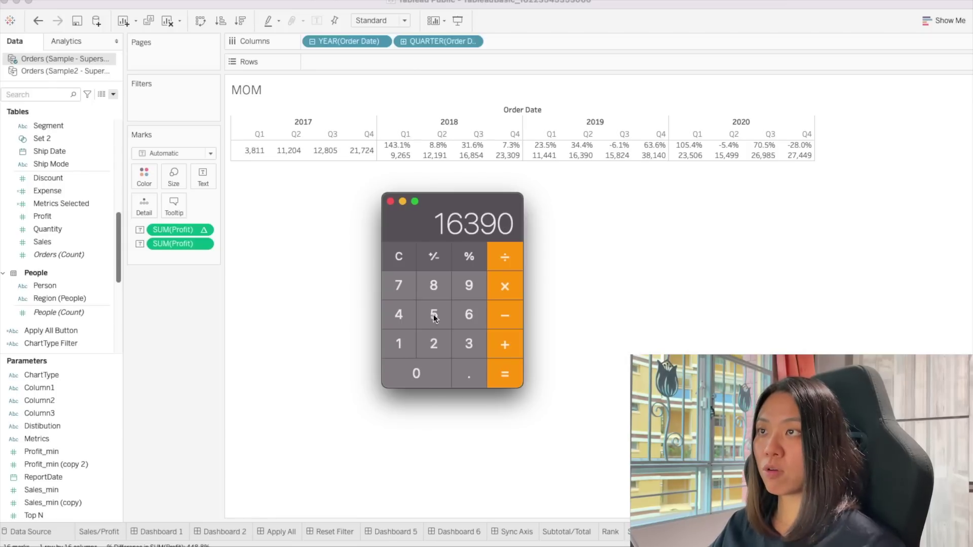
click(511, 257)
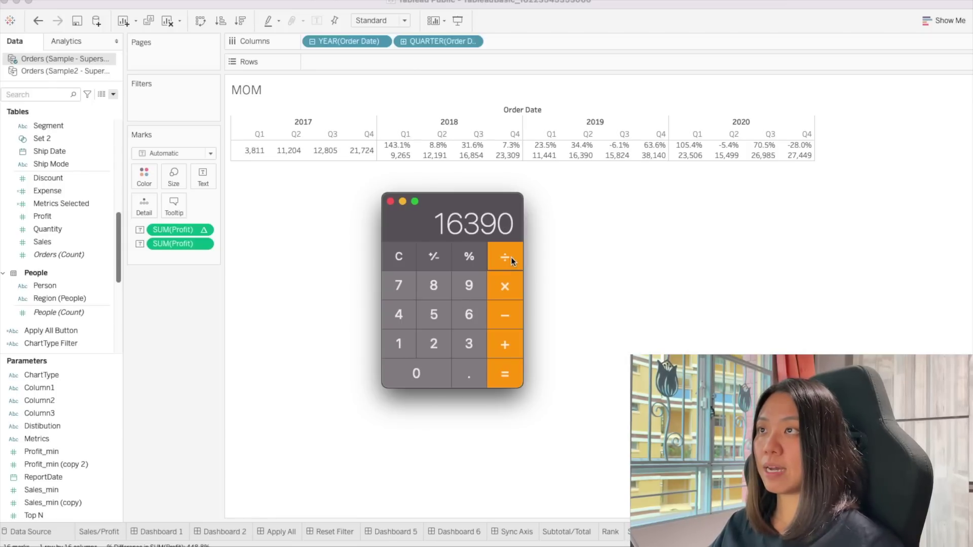
text(1219)
text(1)
key(Return)
text(1-)
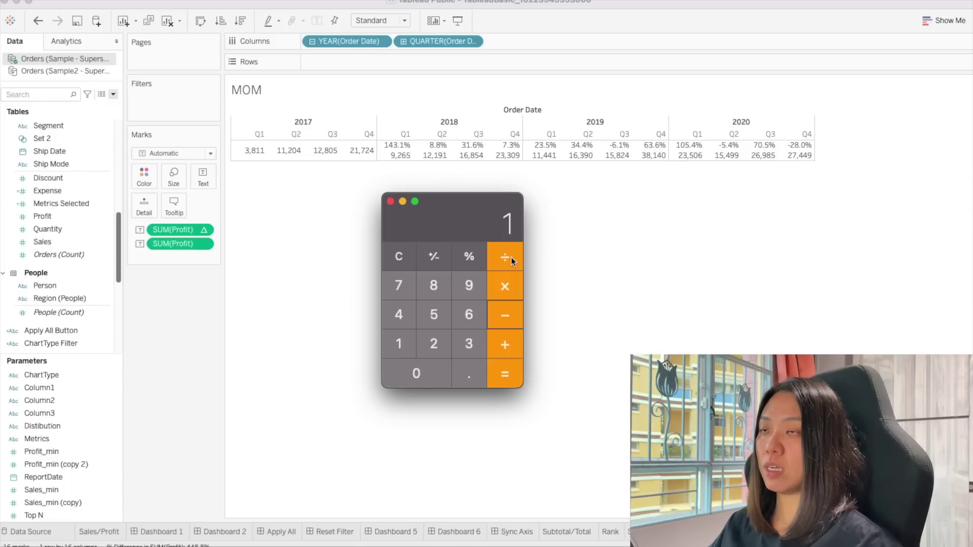
key(Return)
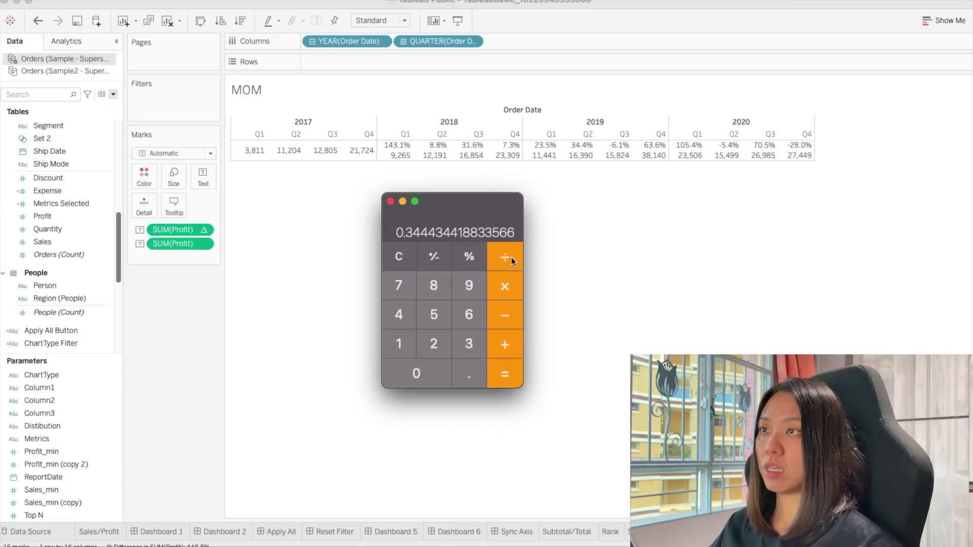
click(595, 147)
Switch the quick table calculation on the first SUM(Profit) to Percent Difference
right_click(196, 233)
mouse_move(256, 431)
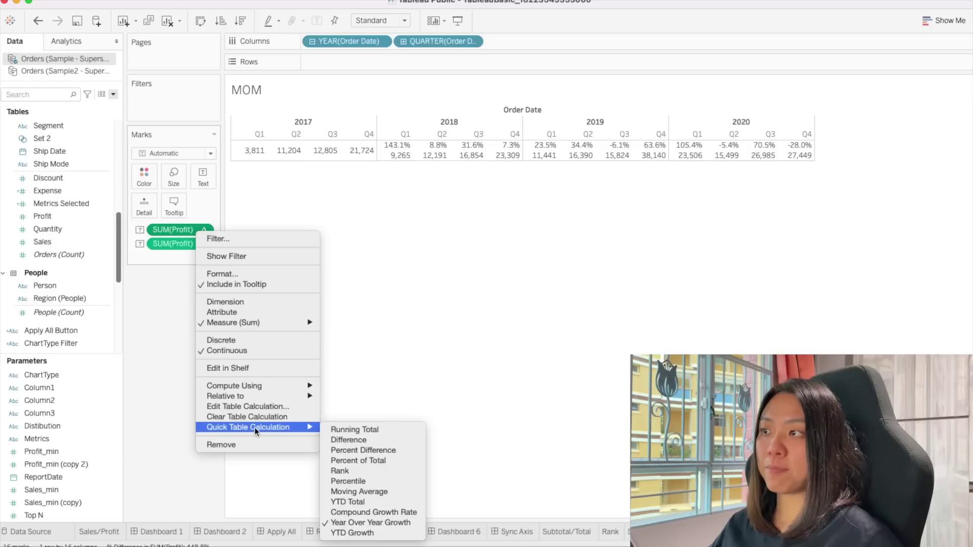
click(366, 452)
mouse_move(581, 156)
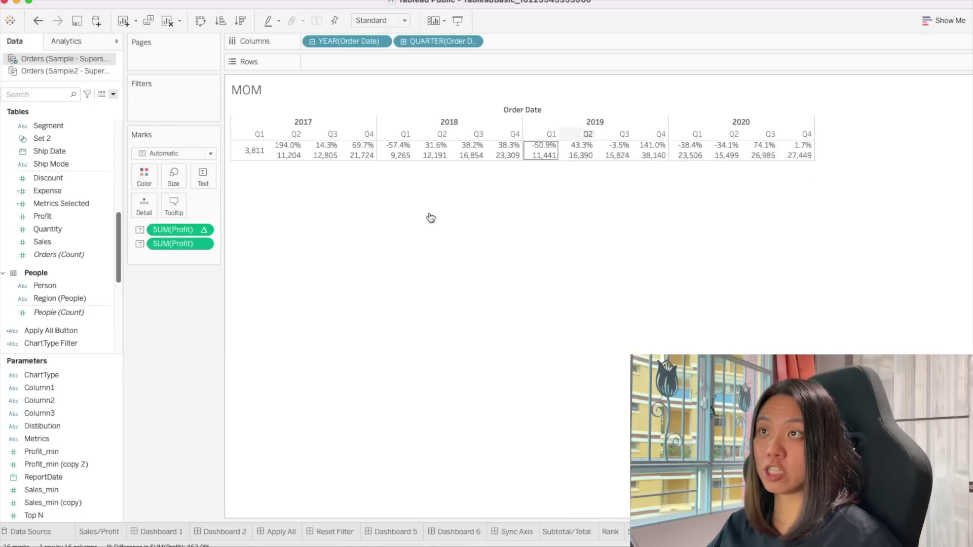
Check the 2019 Q2 percent difference from the previous quarter in Calculator by dividing 16390 by 11441 and subtracting 1
key(super+Tab)
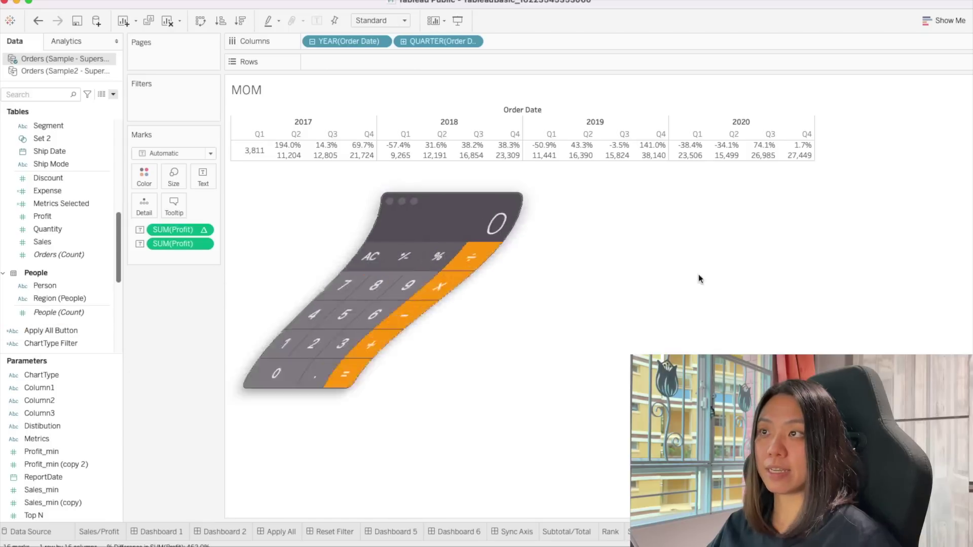
text(16390)
click(511, 264)
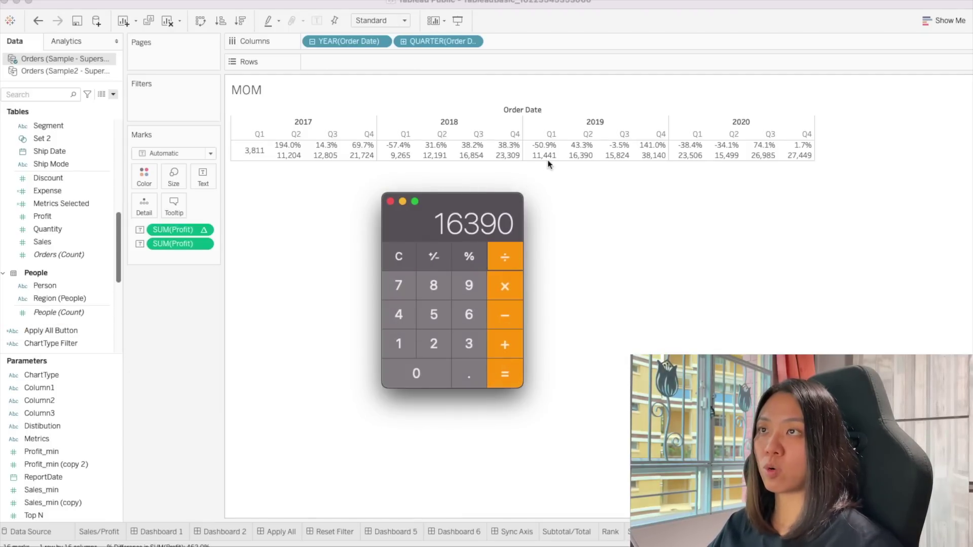
text(11)
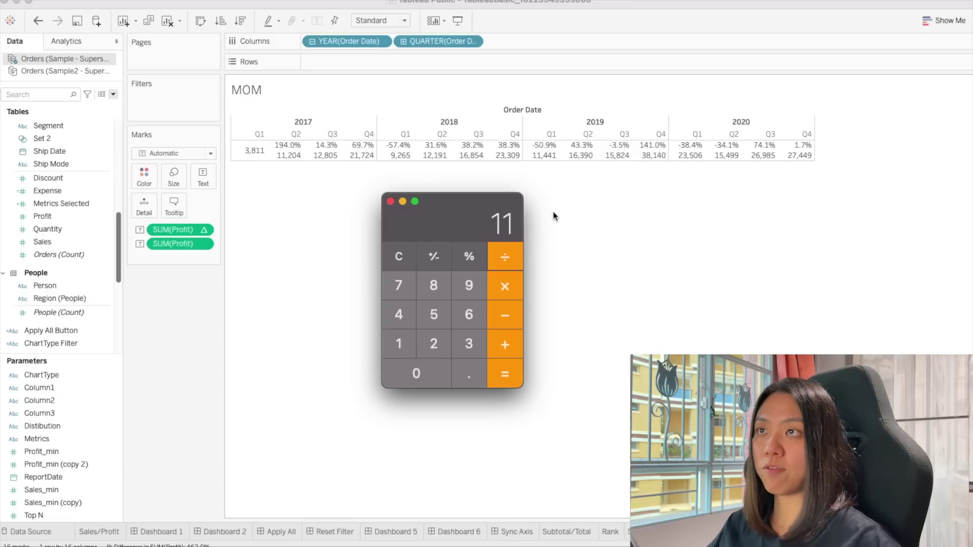
text(441)
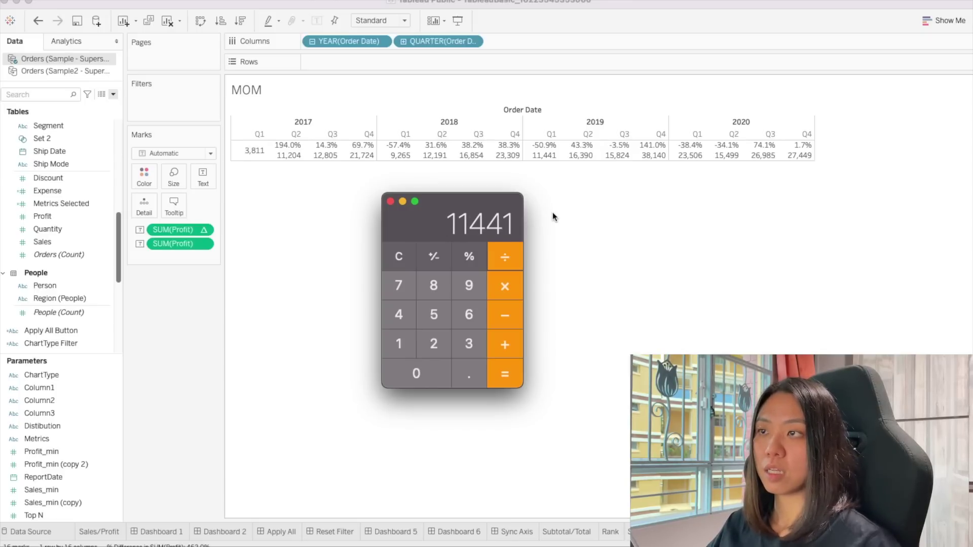
key(Return)
text(-1)
key(Return)
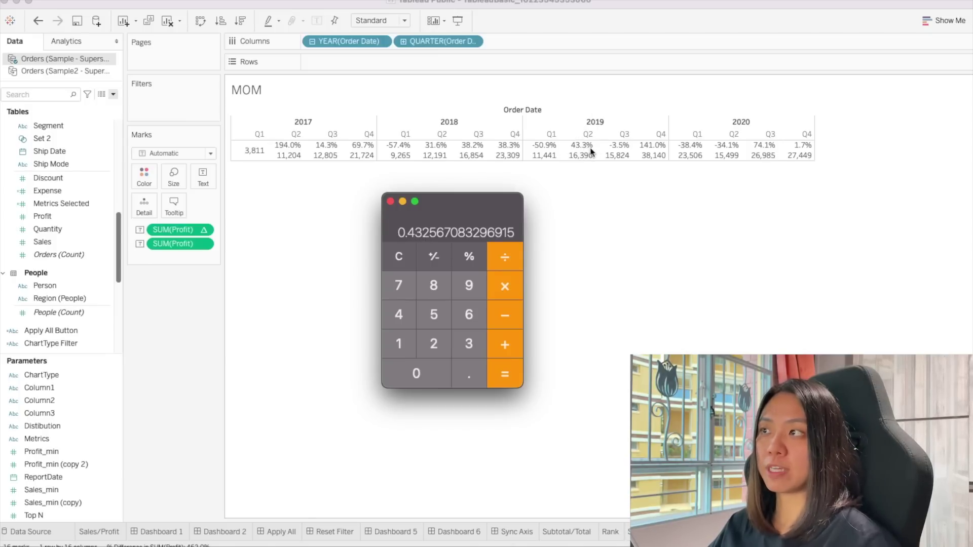
click(291, 214)
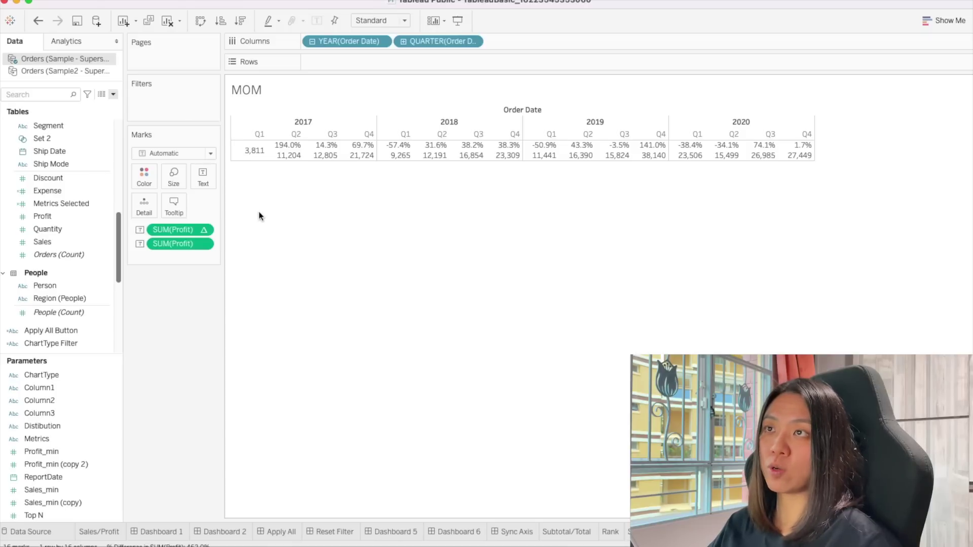
Remove the plain SUM(Profit) text value and try hiding the blank first-quarter column through its Q1 header
drag(188, 244, 228, 254)
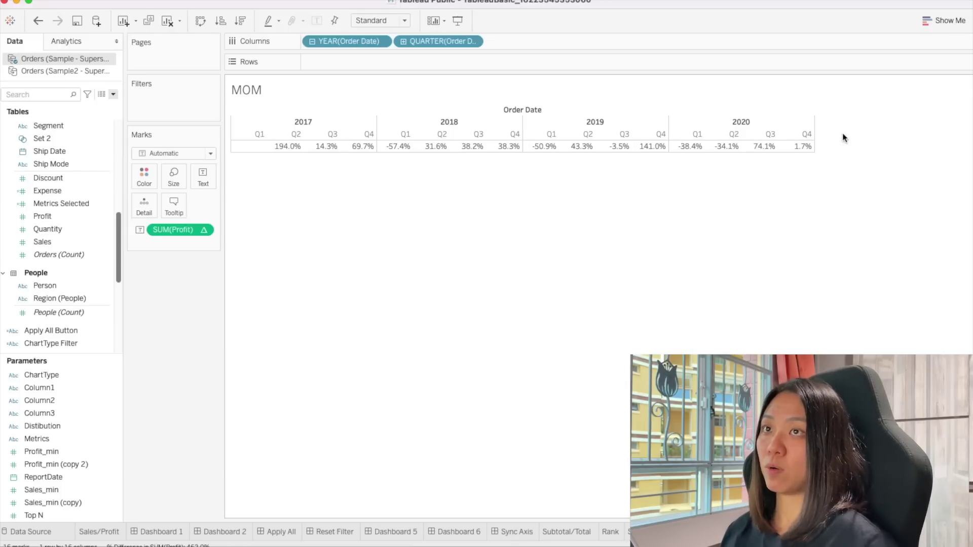
right_click(242, 134)
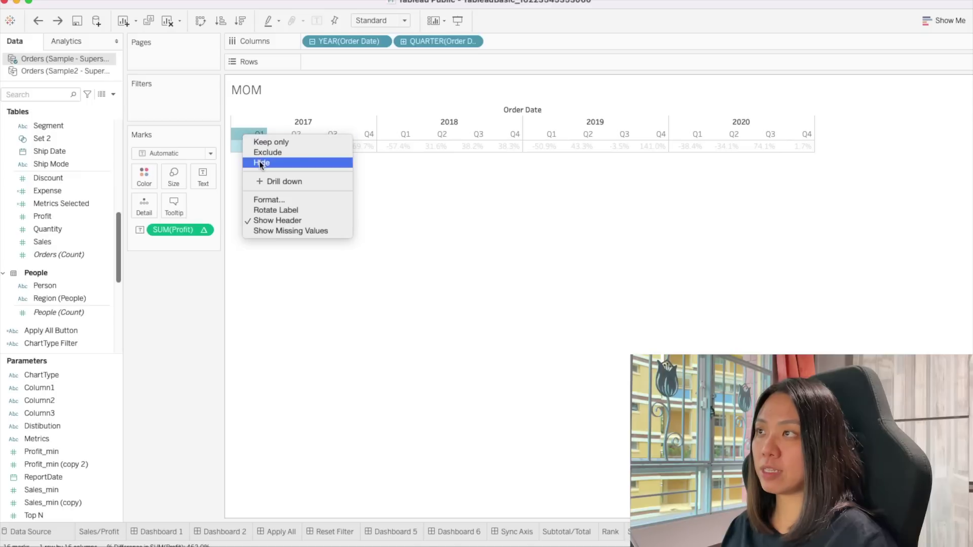
click(260, 163)
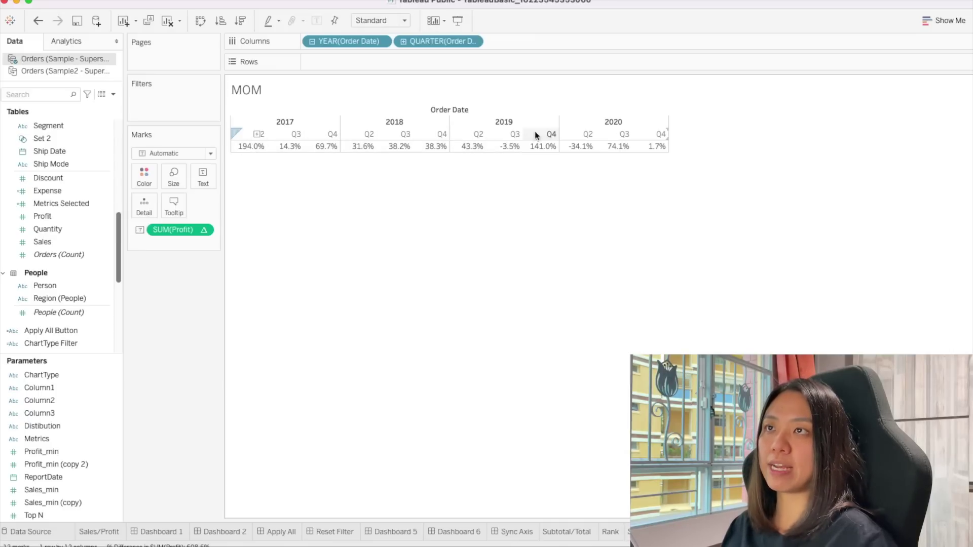
Undo the quarter-level changes back to the yearly view and hide the 2017 column
key(ctrl+z)
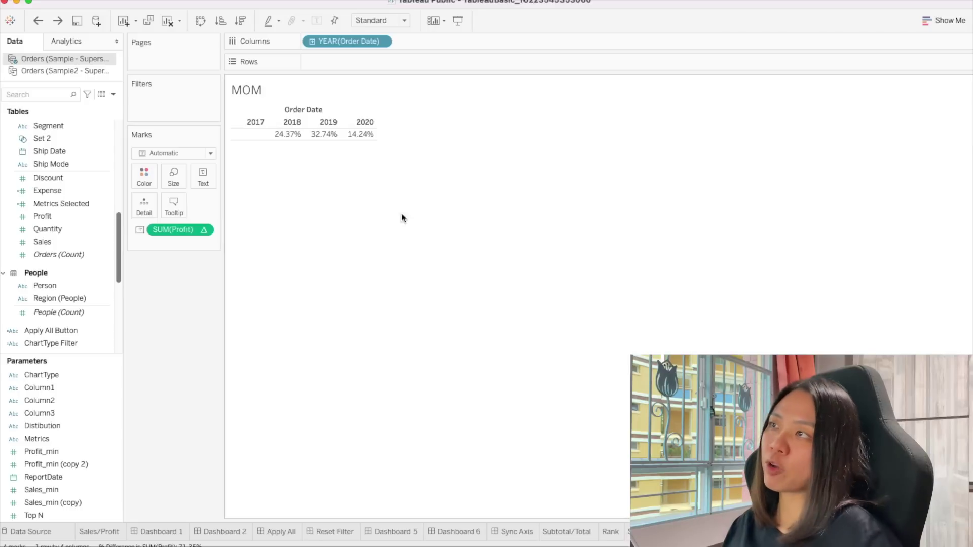
right_click(246, 137)
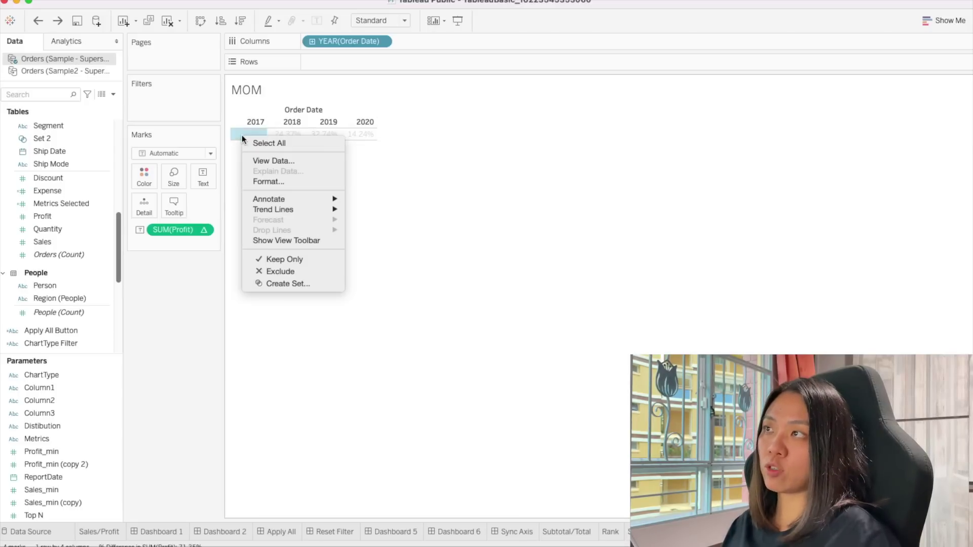
right_click(242, 123)
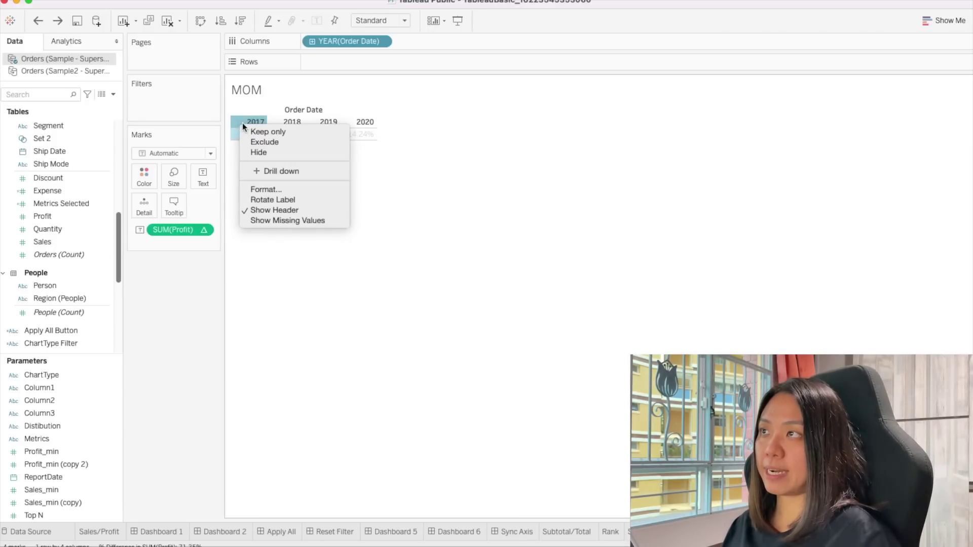
click(273, 152)
Try filtering the MOM sheet with the Recent2 years field set to True
scroll(84, 285, up, 10)
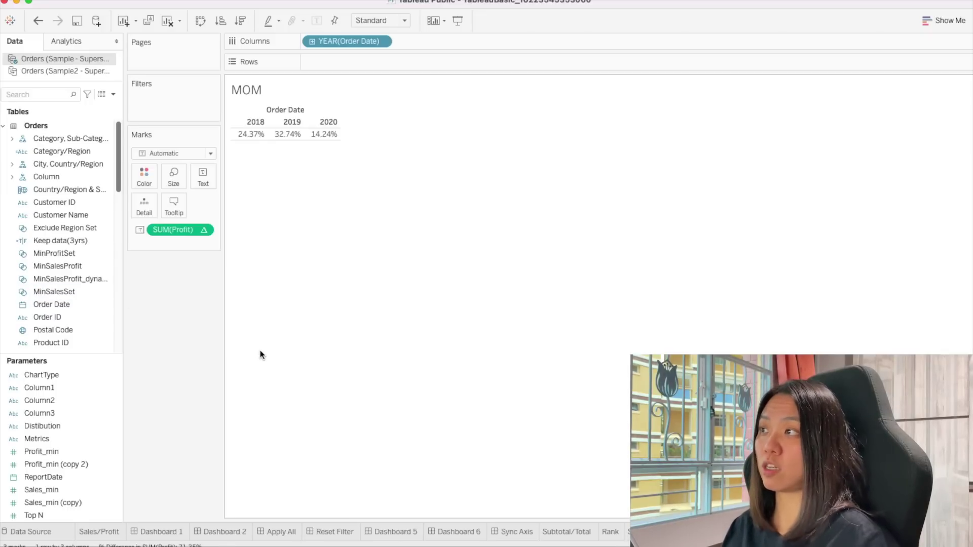
scroll(57, 305, down, 10)
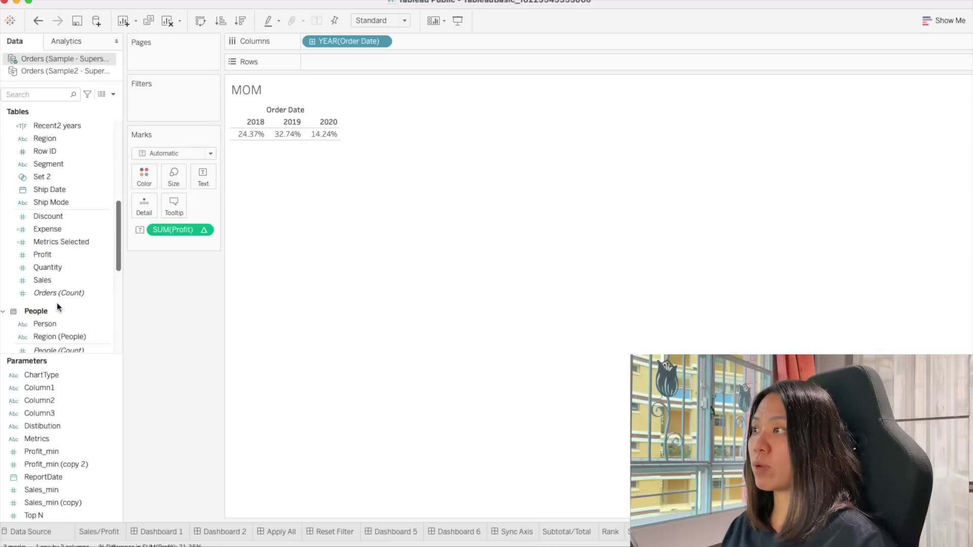
scroll(66, 305, down, 5)
scroll(68, 302, up, 5)
drag(51, 127, 167, 105)
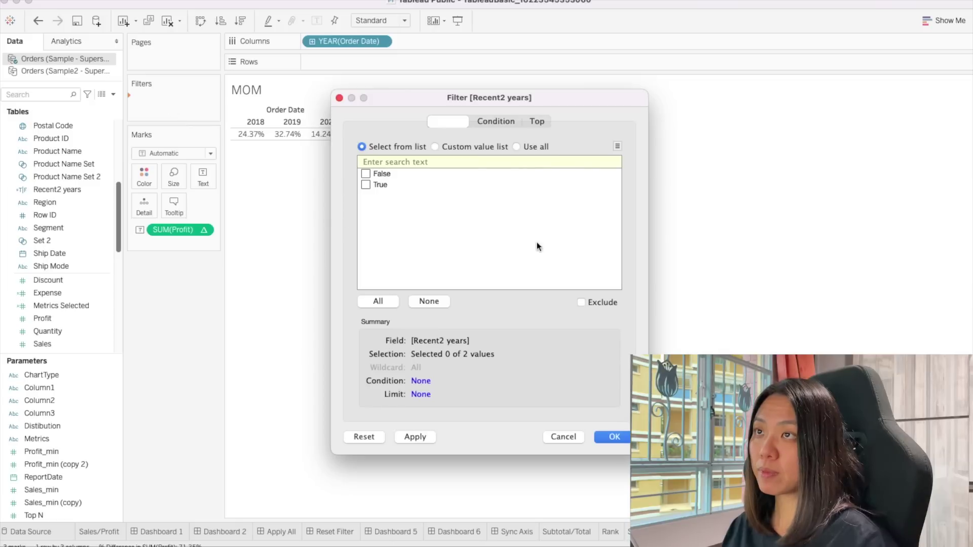
click(613, 437)
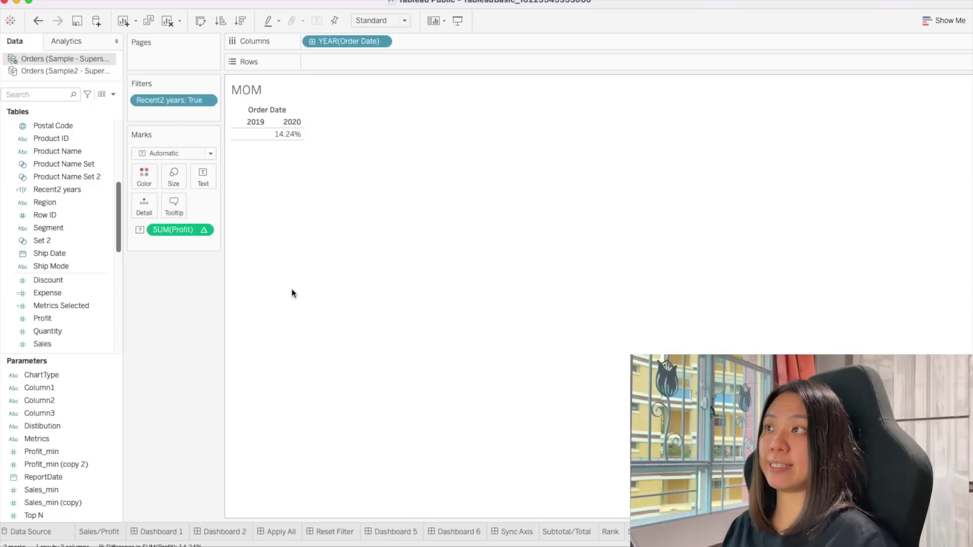
mouse_move(250, 135)
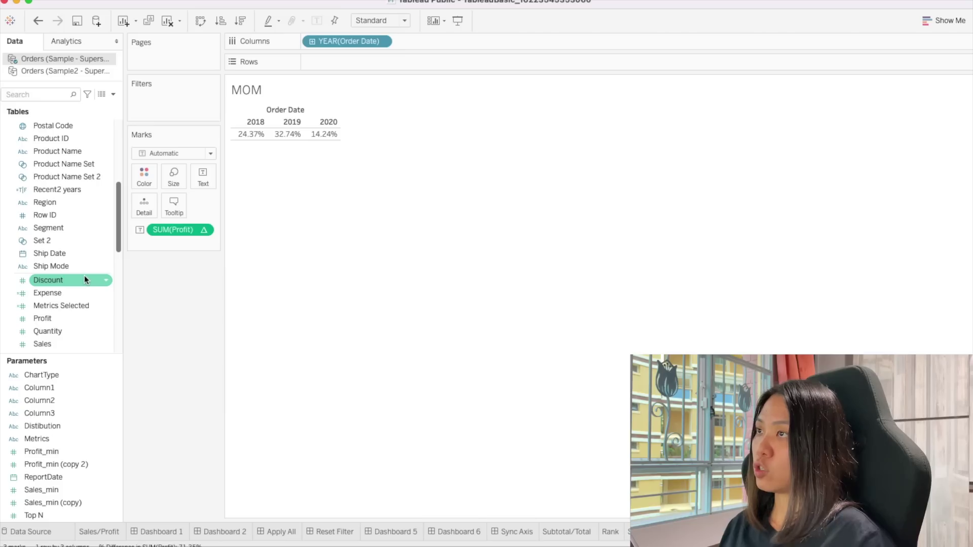
Review the Keep data(3yrs) formula and add the field as a filter set to True
scroll(84, 275, up, 5)
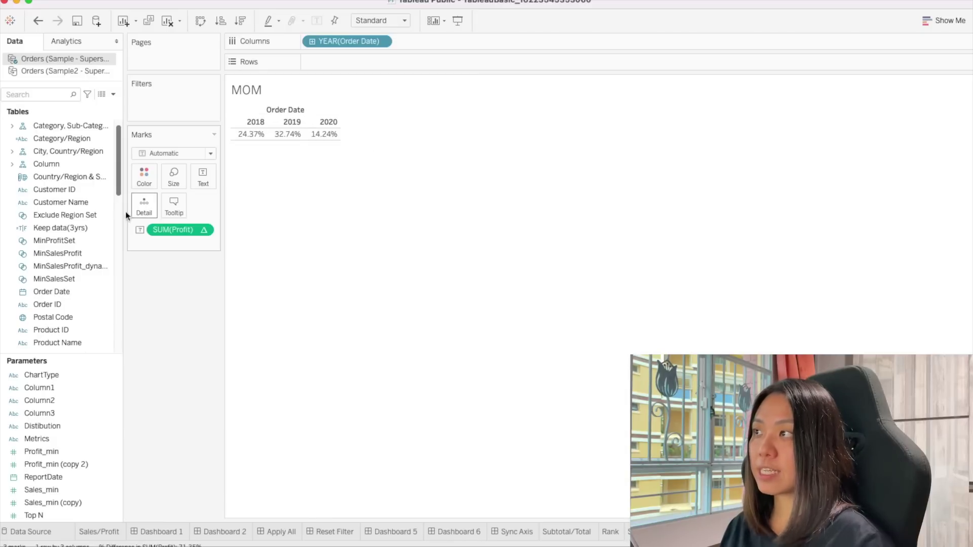
right_click(92, 227)
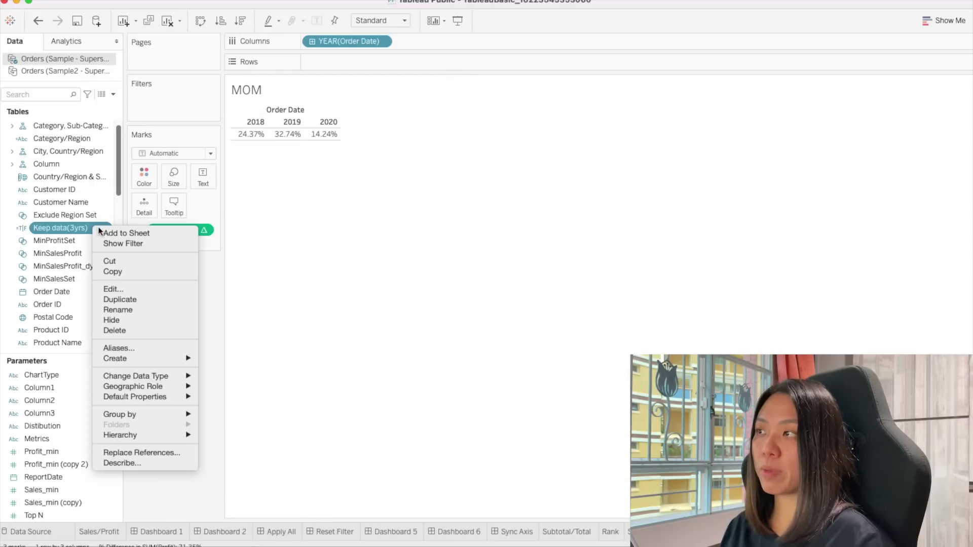
click(130, 288)
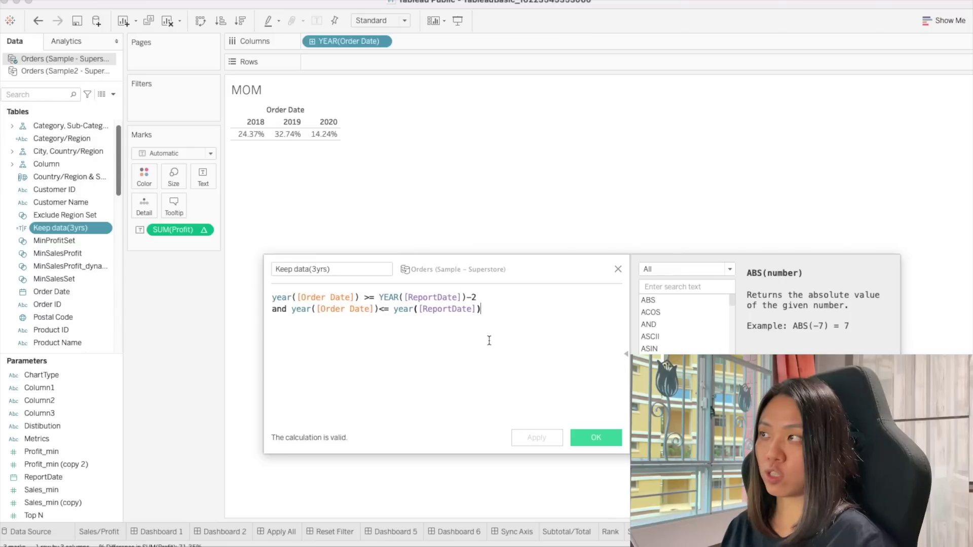
click(482, 298)
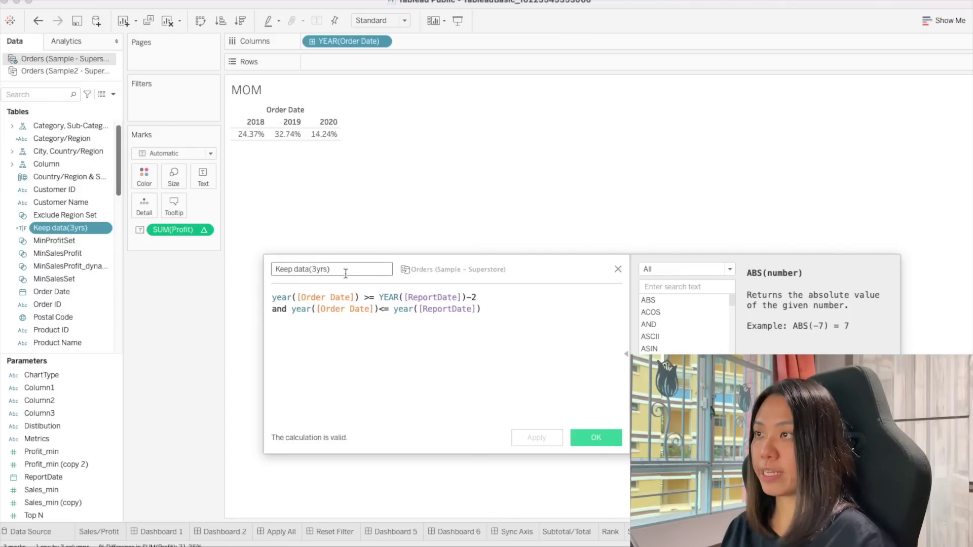
click(596, 438)
drag(58, 229, 158, 115)
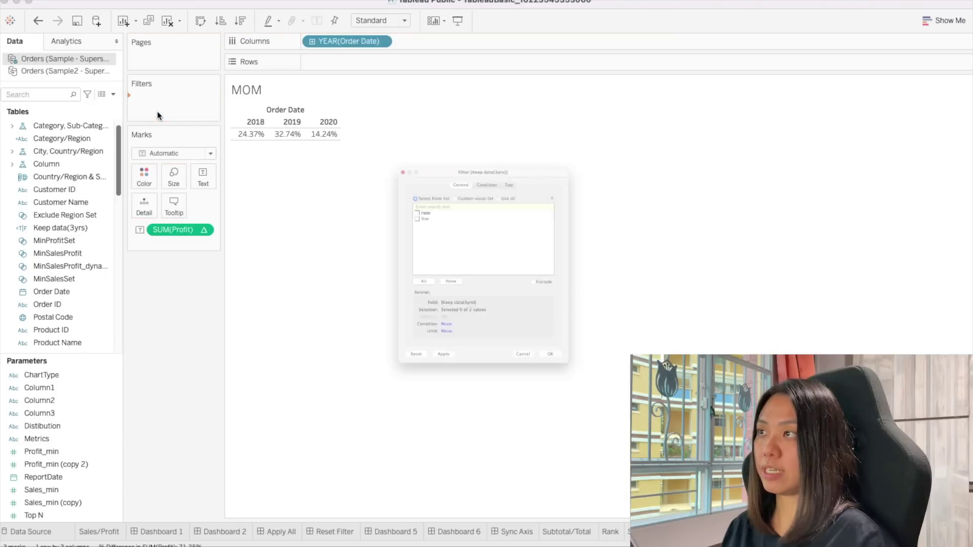
click(366, 185)
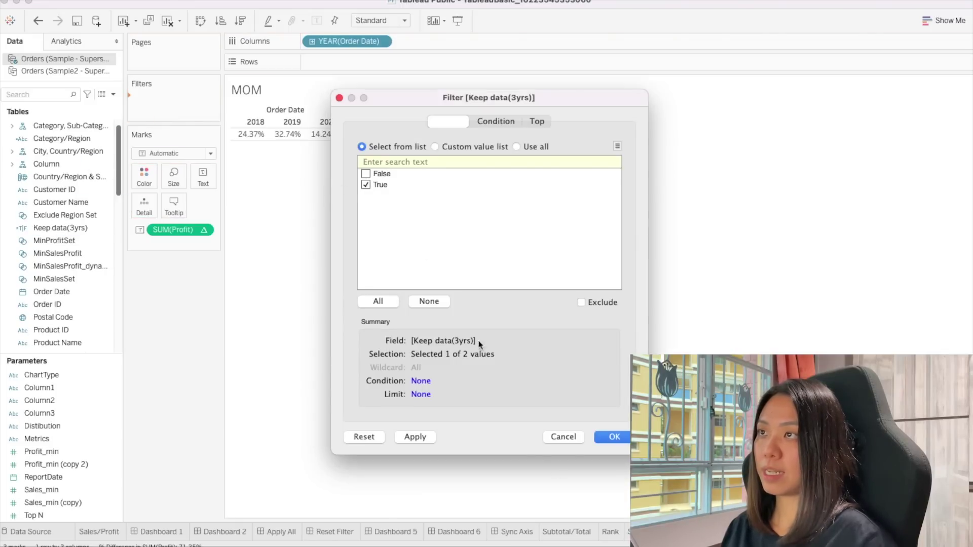
click(614, 439)
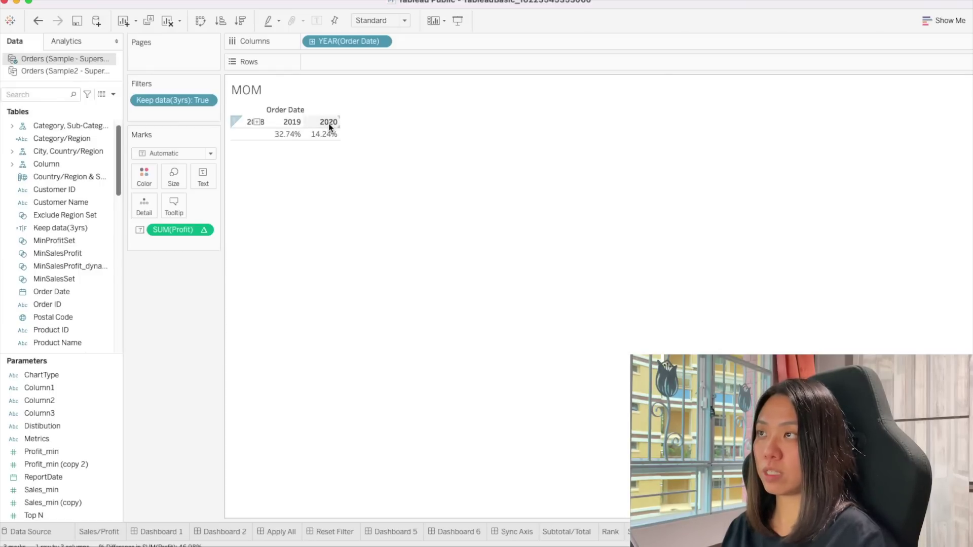
Review the Hide first column calculation and add the field as a filter set to True
mouse_move(250, 138)
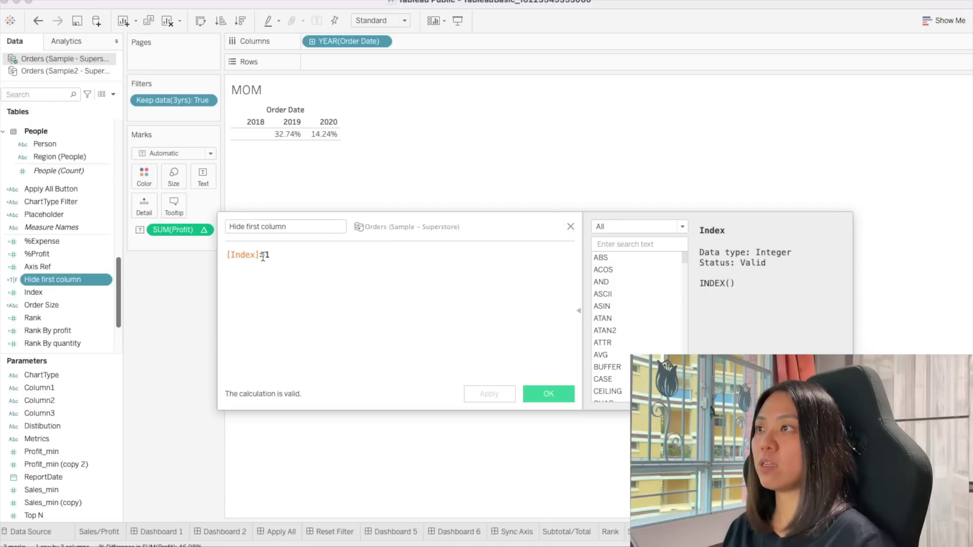
click(548, 394)
drag(52, 280, 200, 121)
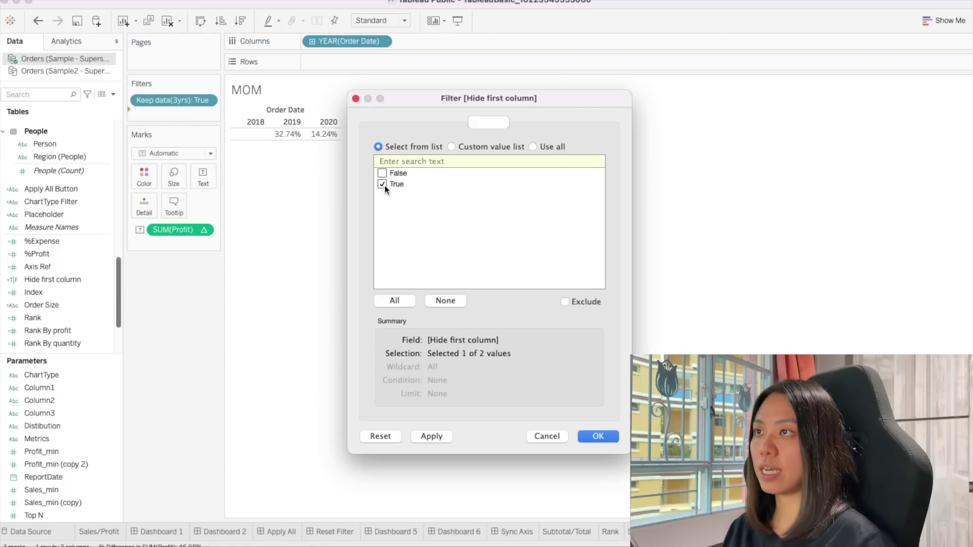
click(594, 436)
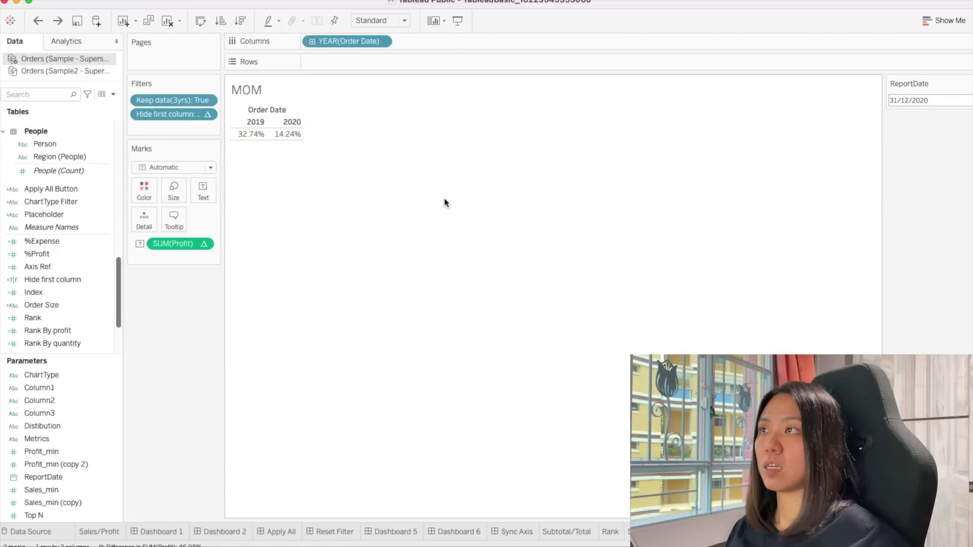
Set ReportDate to 31/12/2019 on the MOM sheet and undo the addition of the Keep data(3yrs) filter
click(937, 102)
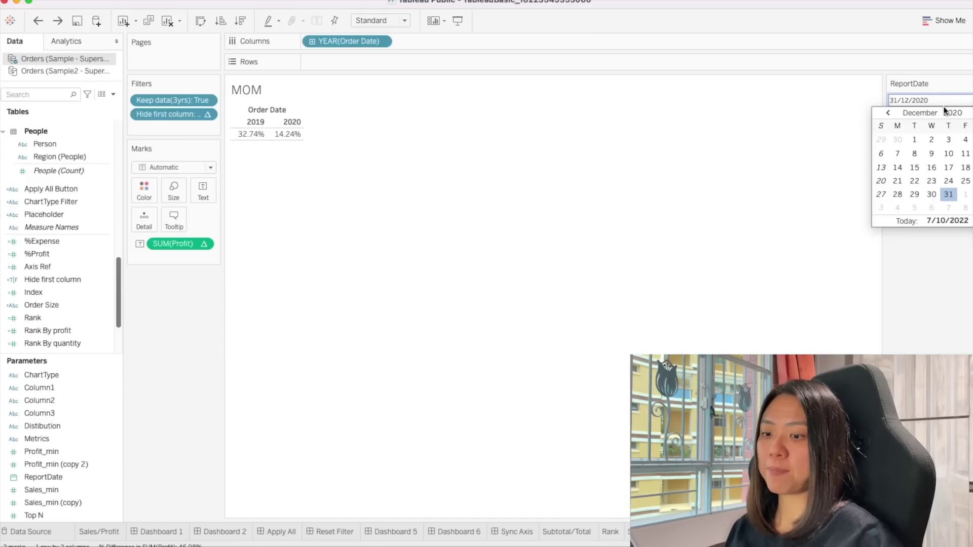
click(944, 109)
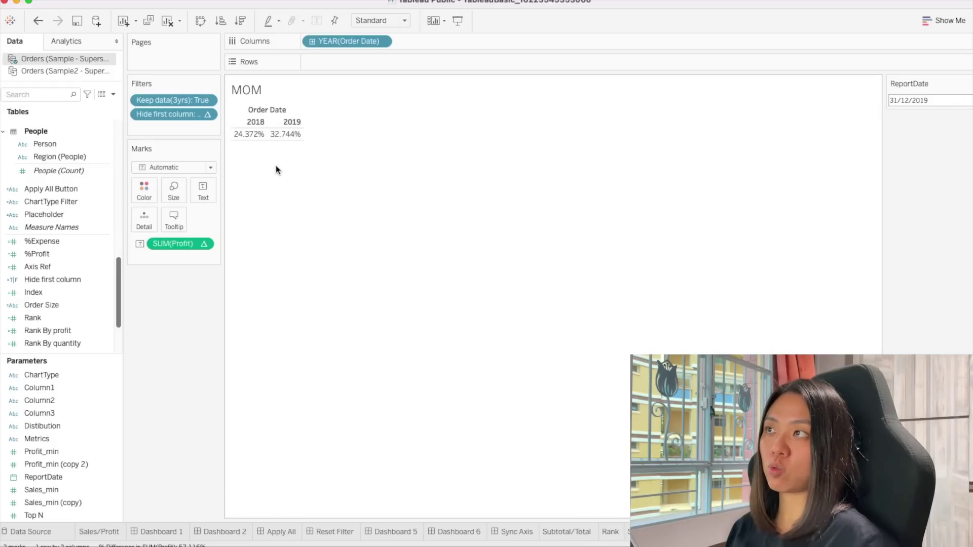
key(super+z)
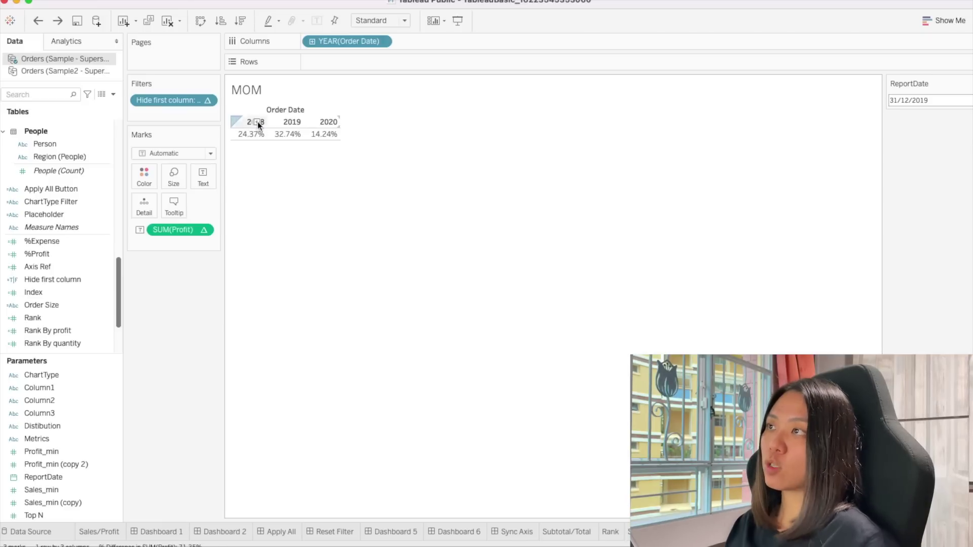
click(234, 122)
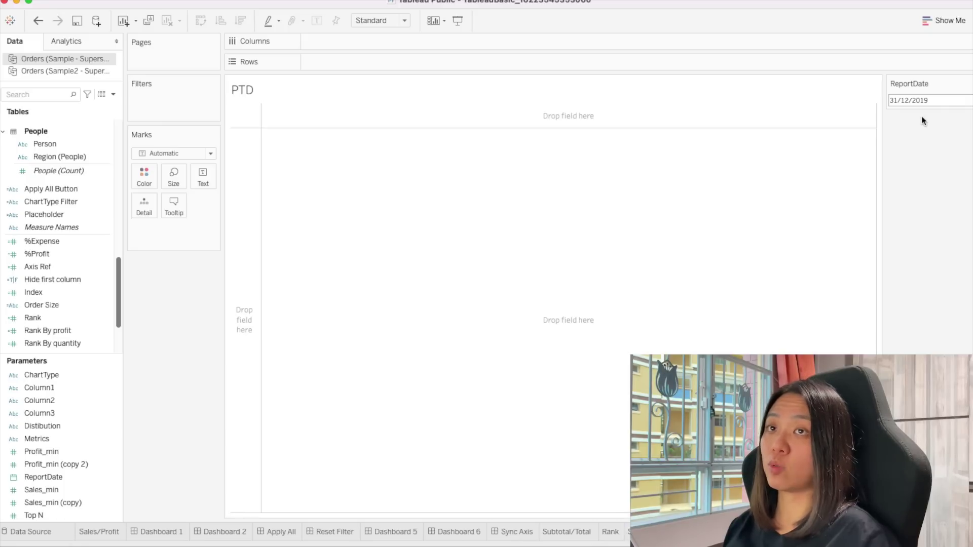
Set the ReportDate parameter to 15/10/2019 on the PTD sheet
click(923, 101)
click(889, 113)
click(888, 113)
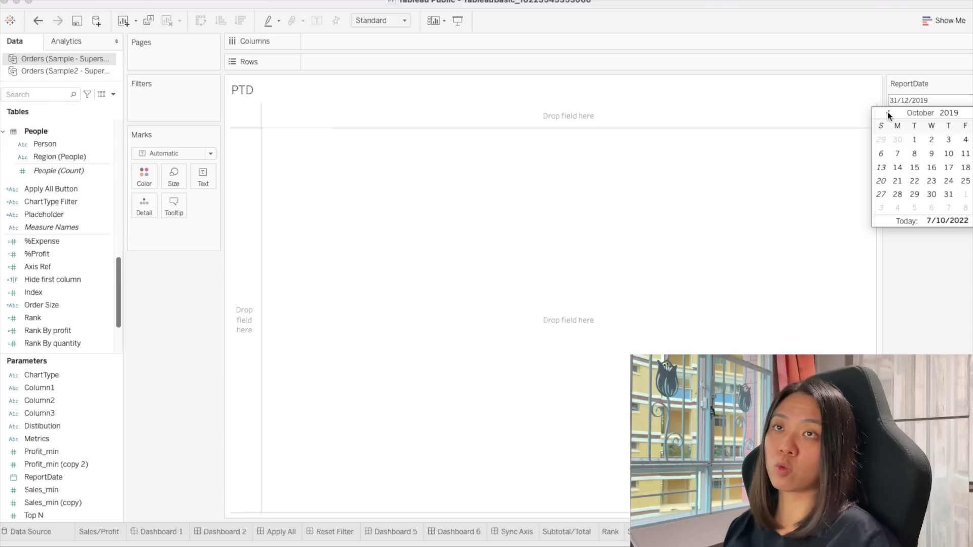
click(915, 168)
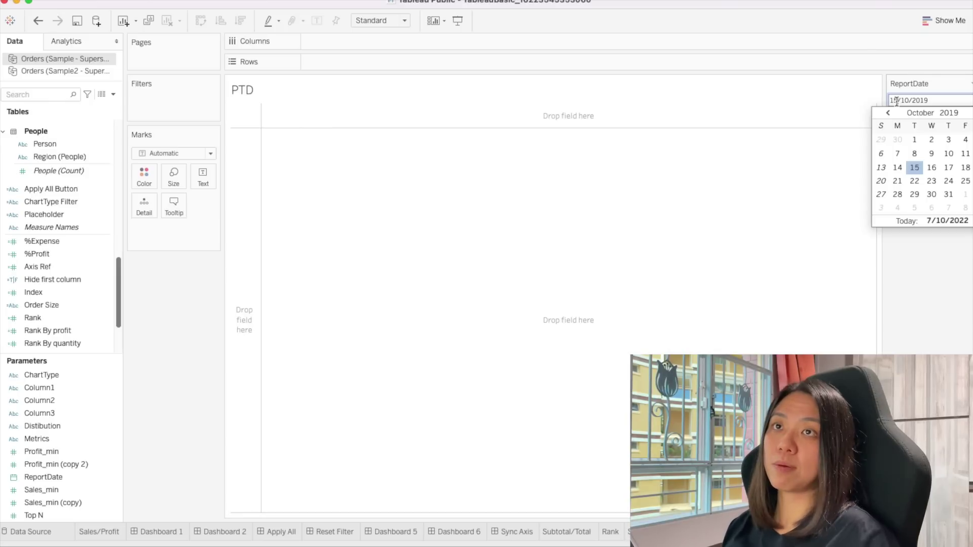
click(901, 95)
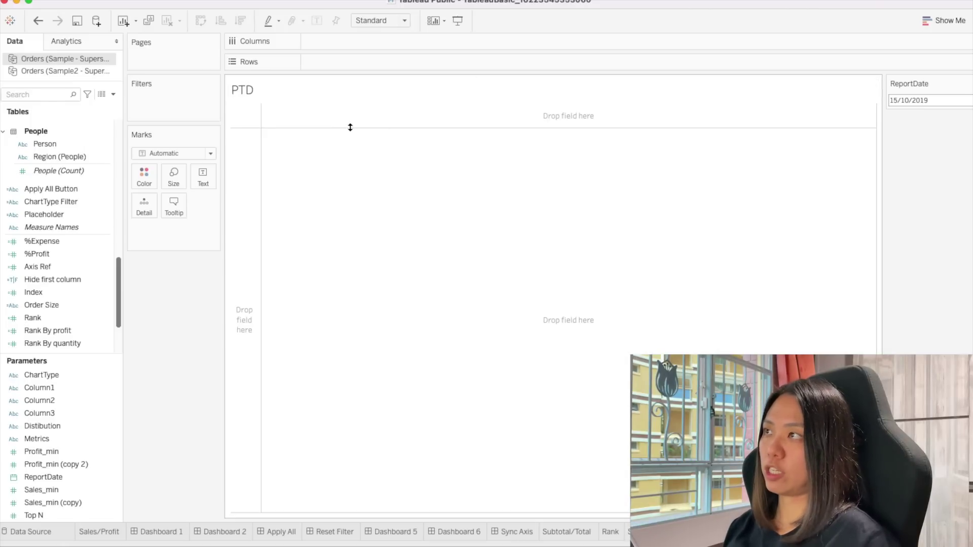
Start a new calculated field in the Orders data source and name it YTD
click(113, 94)
click(97, 103)
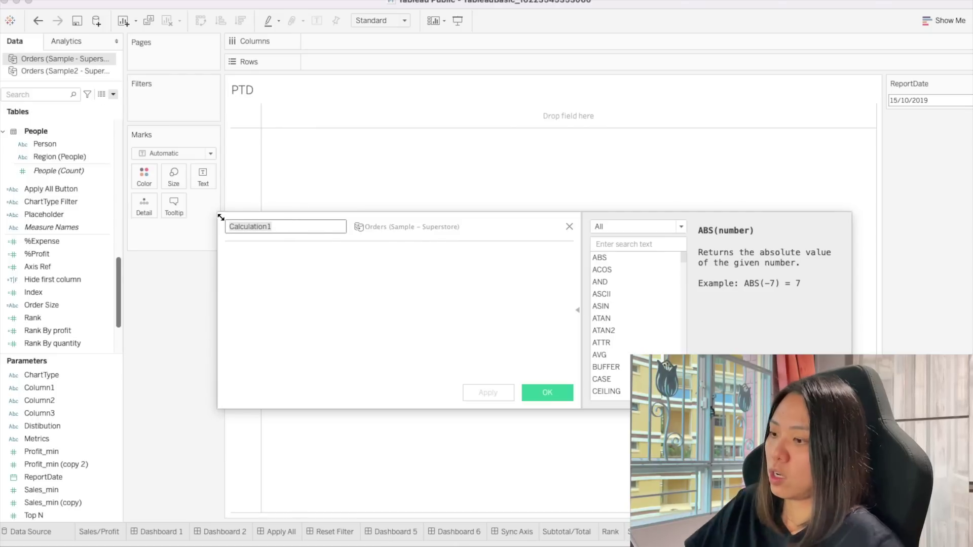
key(BackSpace)
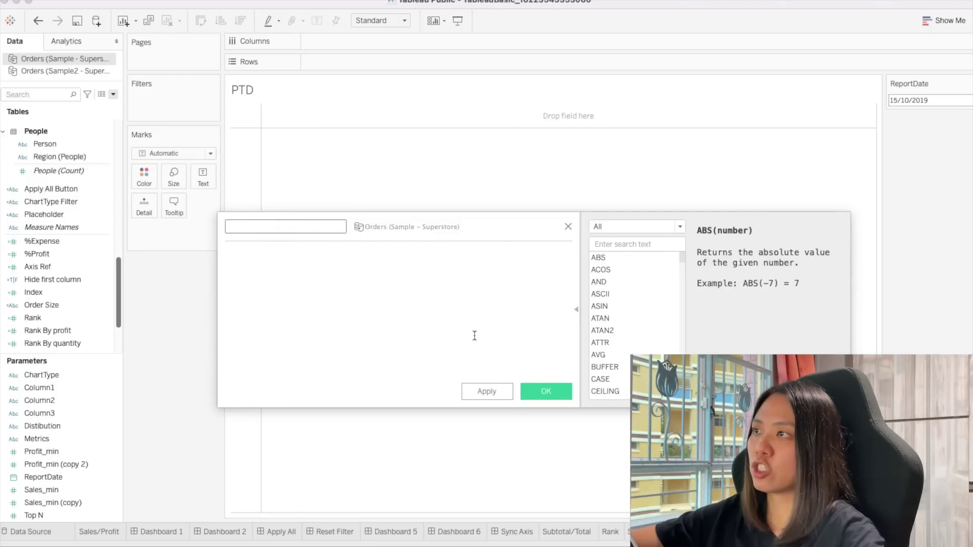
text(YTD)
key(Tab)
click(105, 217)
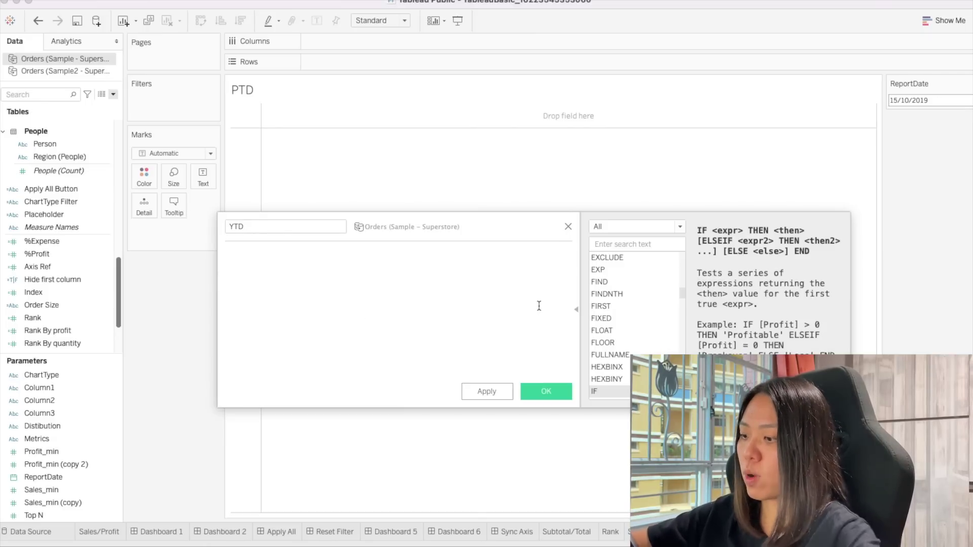
Enter the first condition of the YTD formula: if YEAR([Order Date]) = YEAR([ReportDate])
text(if yea)
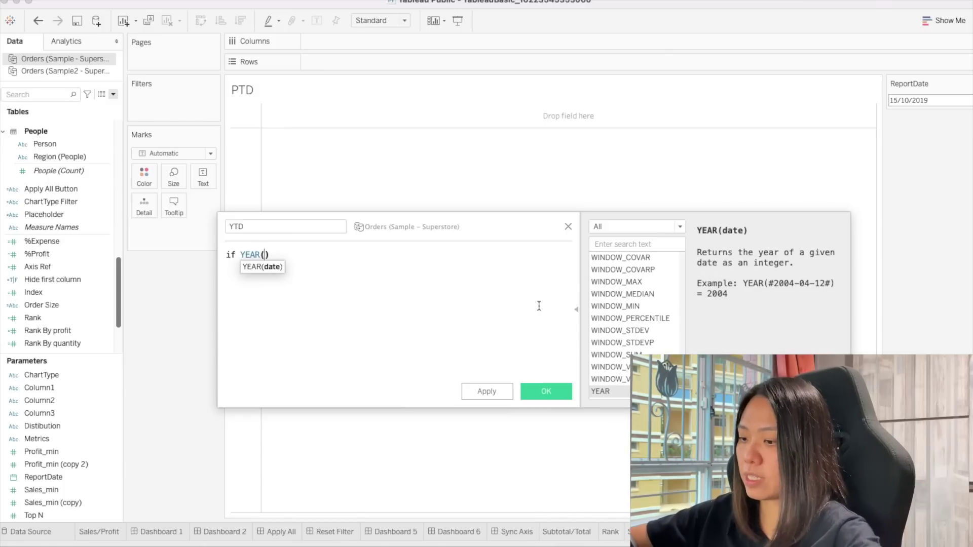
text(Order)
key(Return)
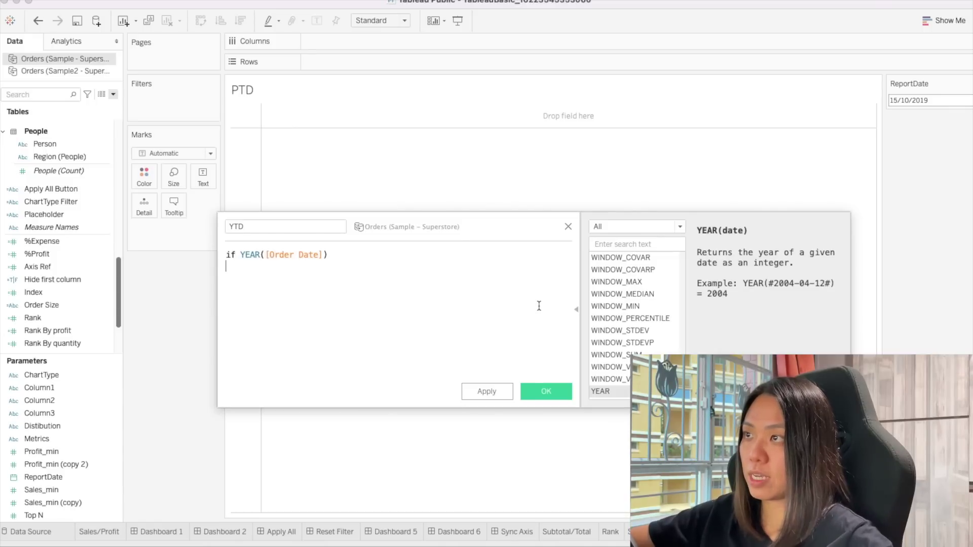
key(BackSpace)
text(= )
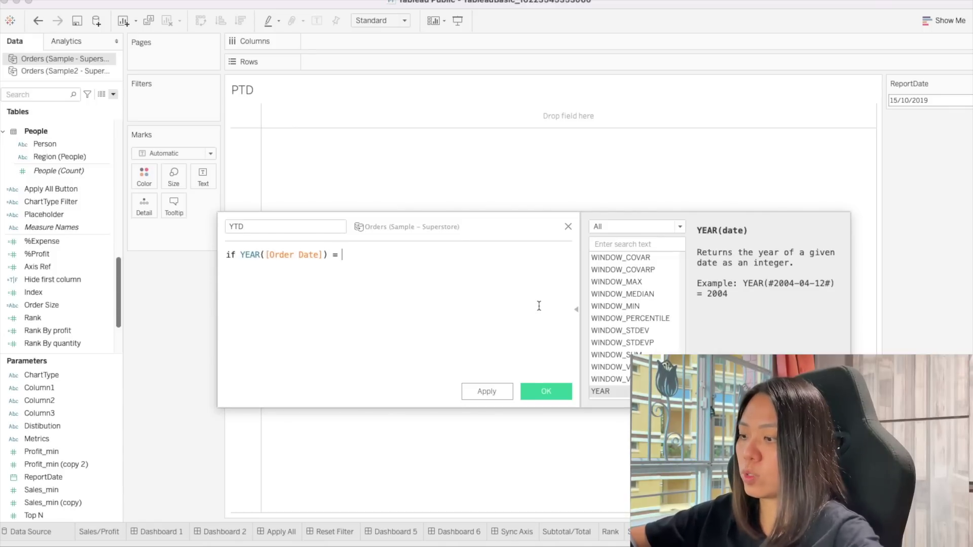
text(ye)
key(Return)
text(repo)
key(Return)
Add a second condition line to the YTD formula: and [Order Date]<=[ReportDate]
text(and )
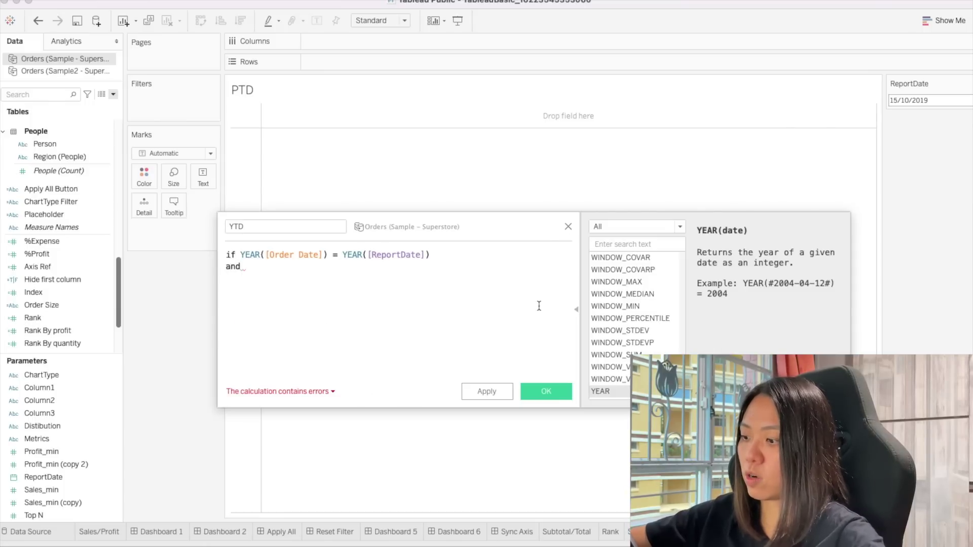
text(ord)
key(Return)
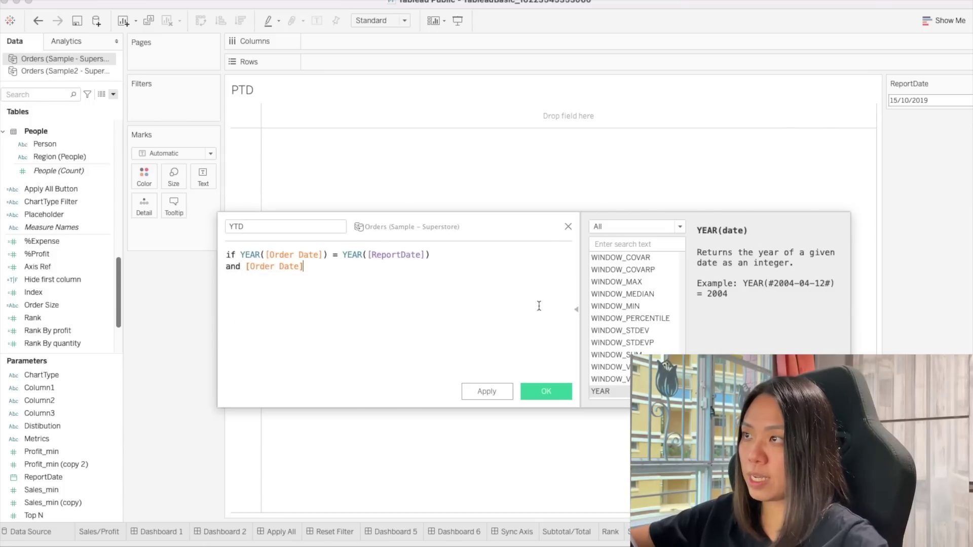
text(<=re)
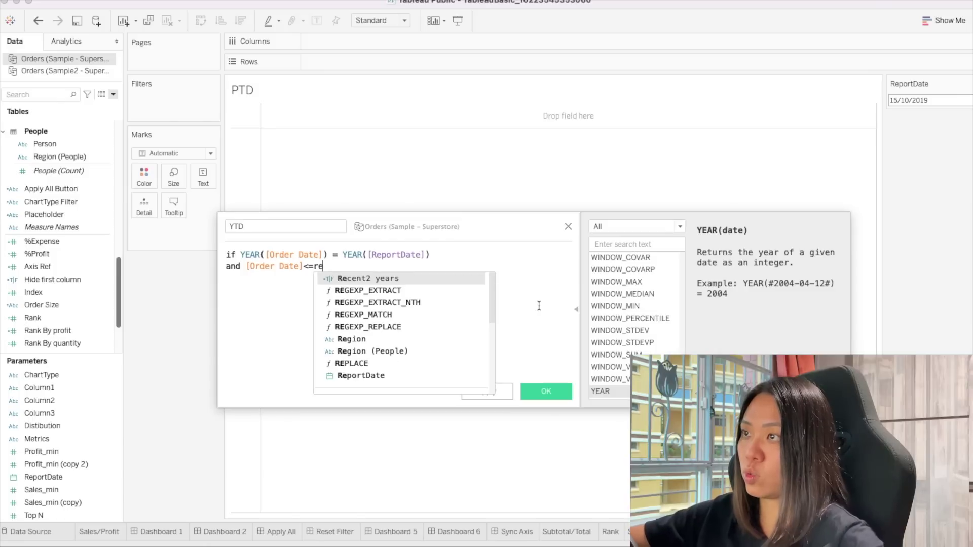
key(Down)
key(Down)
key(Down)
key(Down)
key(Down)
key(Down)
key(Down)
key(Down)
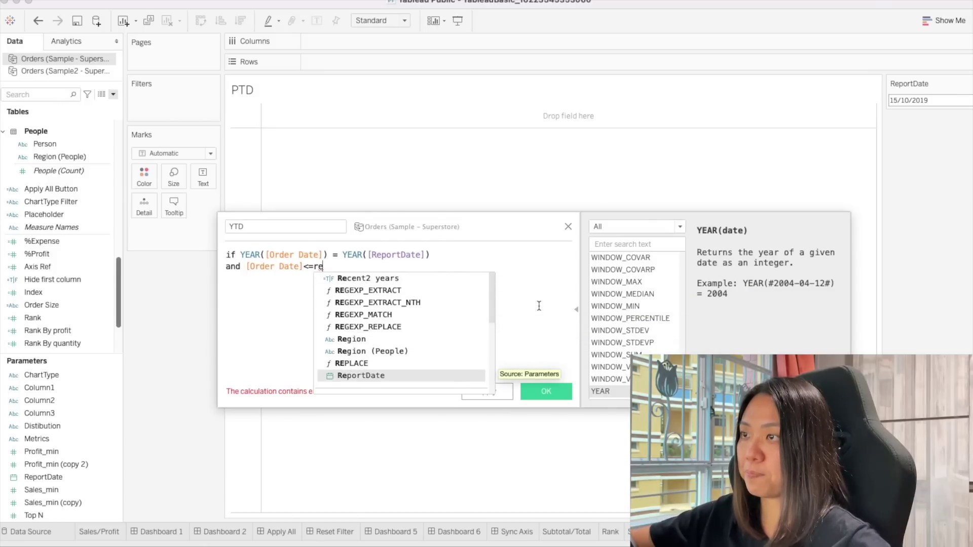
key(Return)
key(Return)
Complete the YTD formula with then [Profit] END and save the calculated field
text(then)
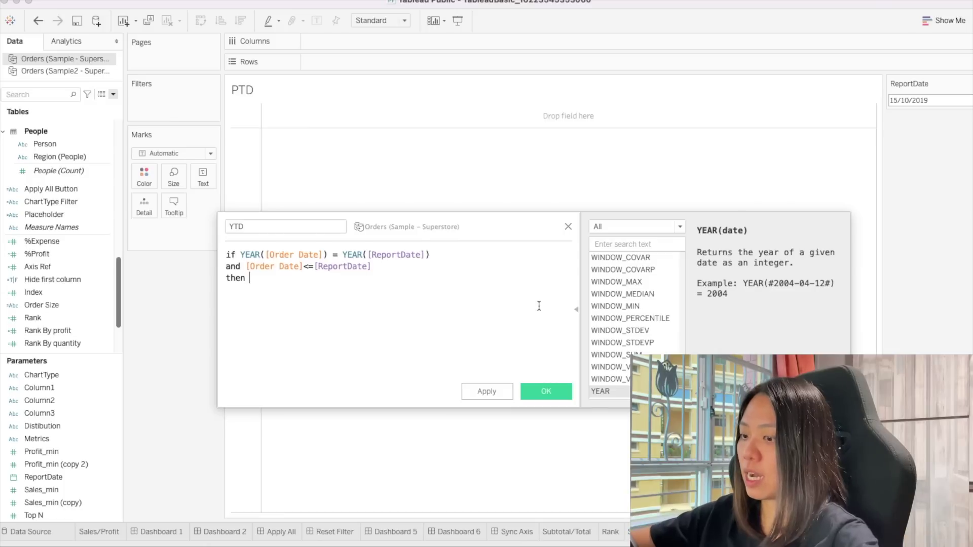
text( pro)
key(Down)
key(Down)
key(Down)
key(Down)
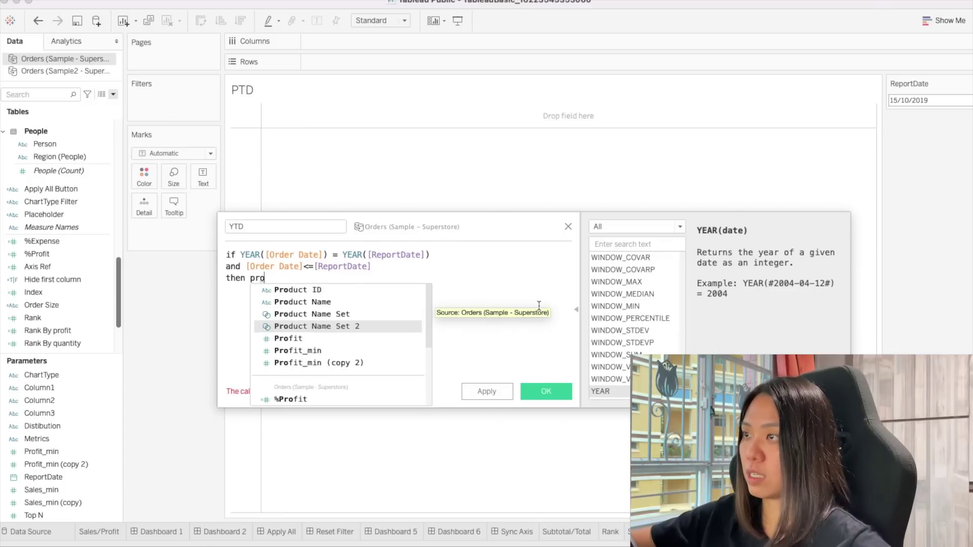
key(Return)
text(en)
key(Return)
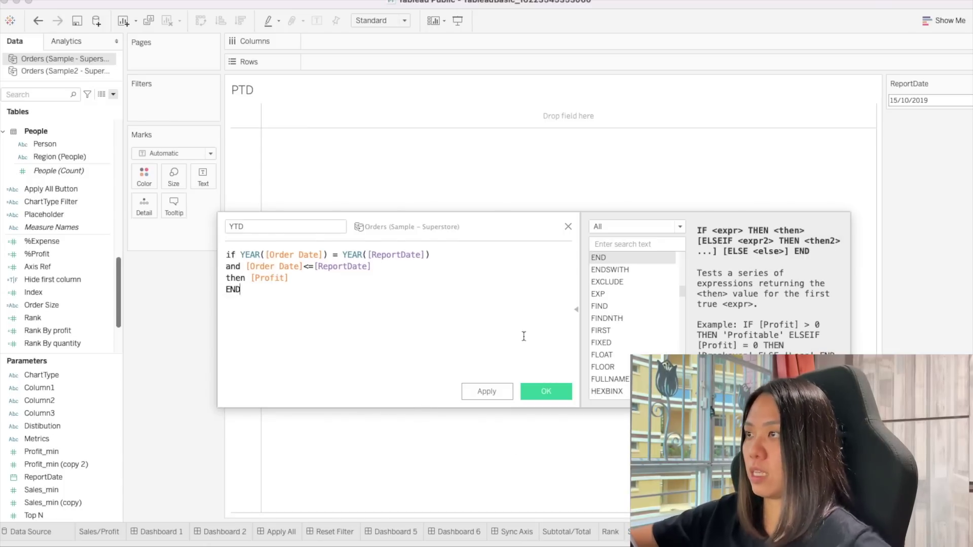
click(559, 394)
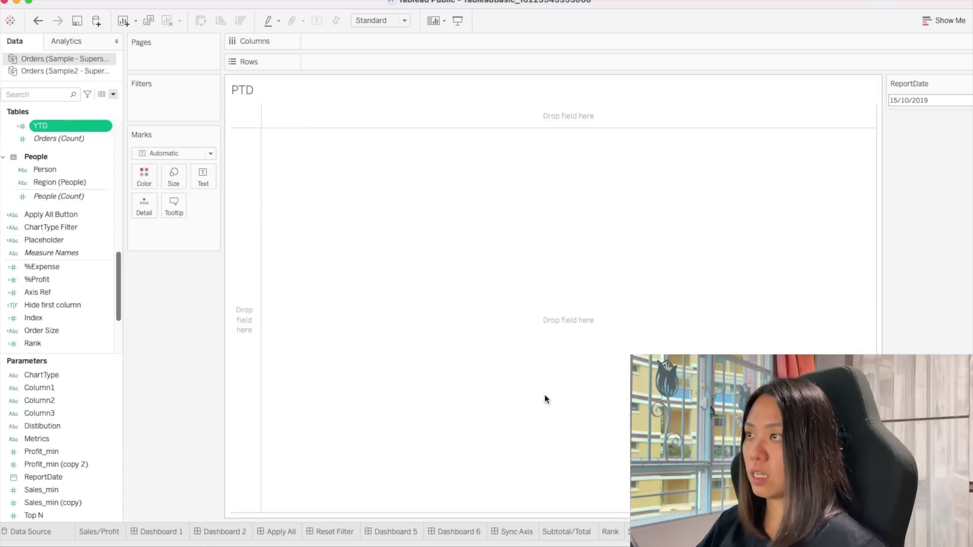
Show SUM(YTD) as text on the PTD sheet and break it down by year of Order Date in rows
scroll(67, 209, up, 5)
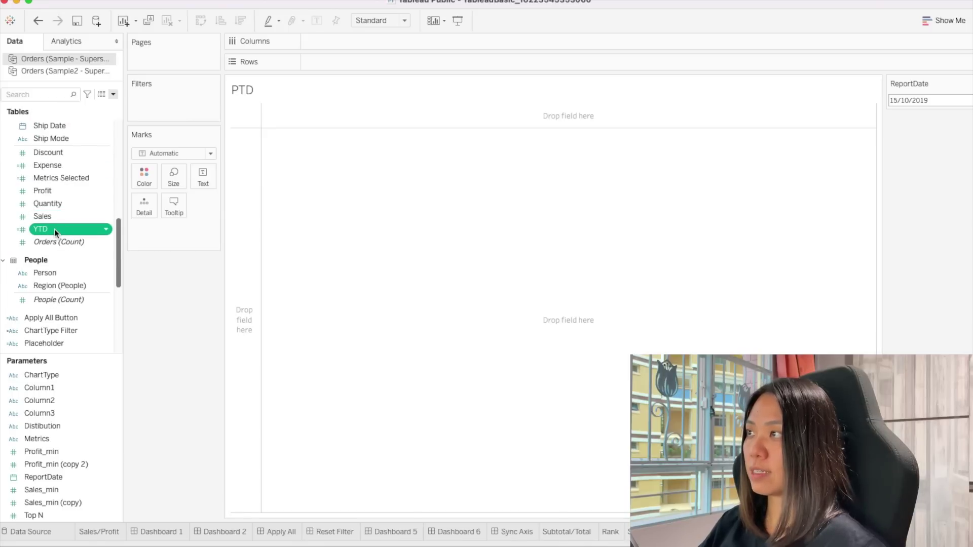
double_click(54, 229)
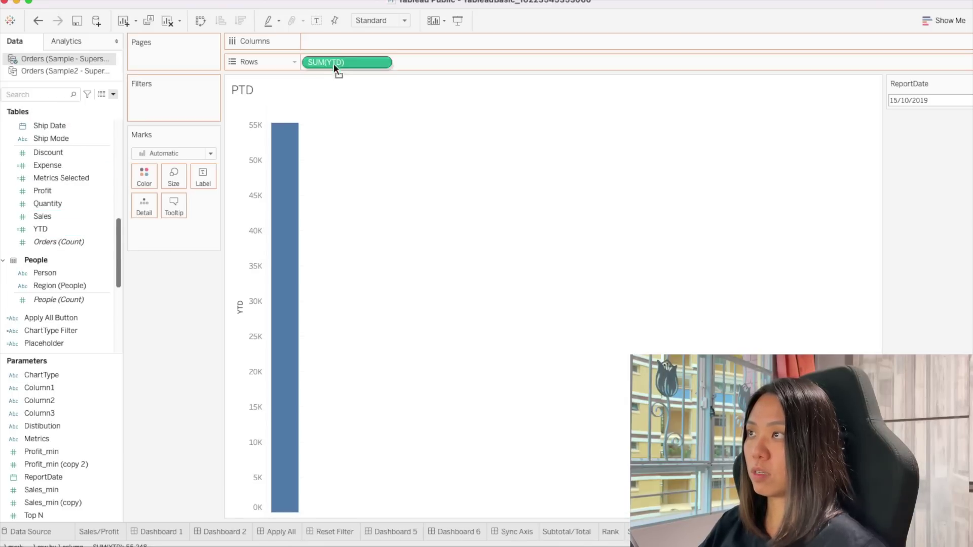
drag(333, 63, 202, 180)
scroll(41, 169, up, 9)
drag(41, 170, 367, 68)
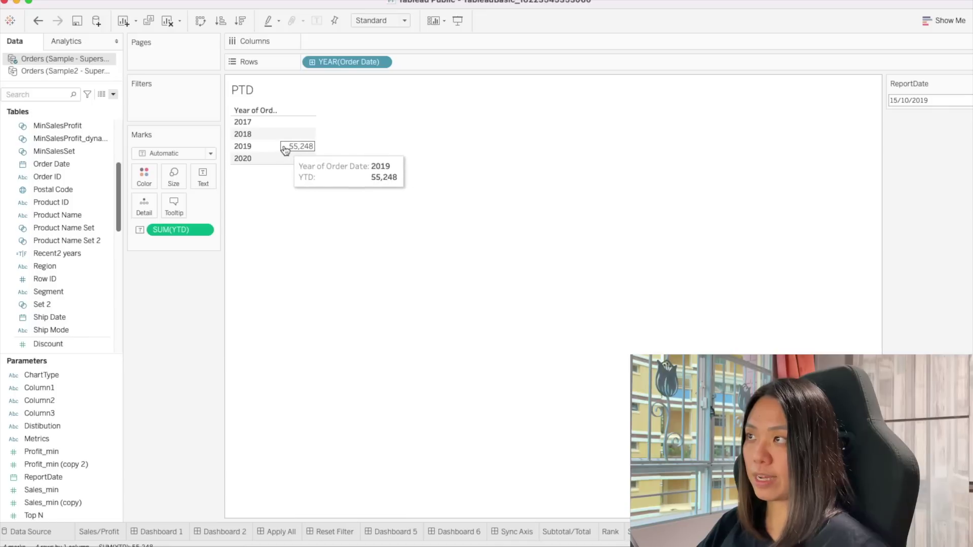
Drill Order Date down to days to check the YTD values around 15 October 2019, and clear the PTD sheet
click(258, 111)
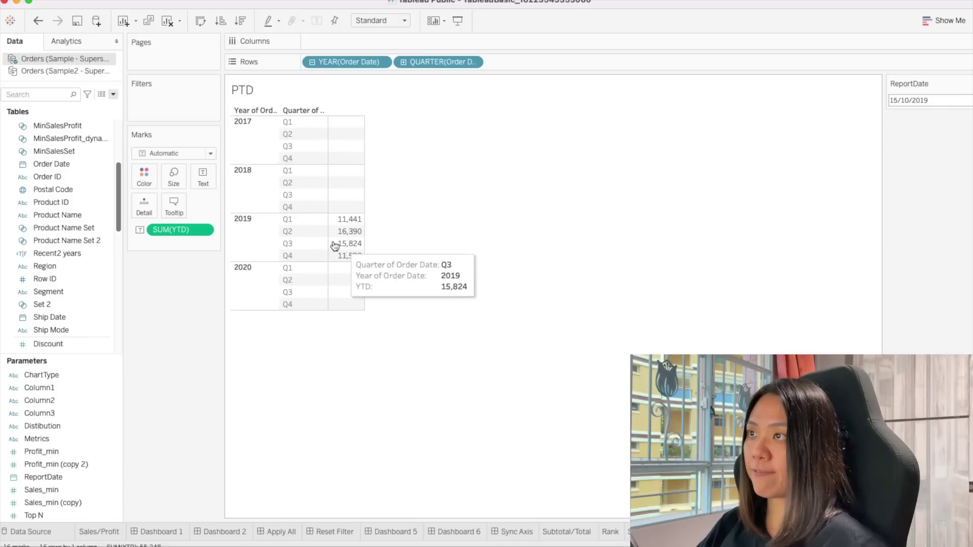
click(312, 111)
drag(470, 302, 470, 388)
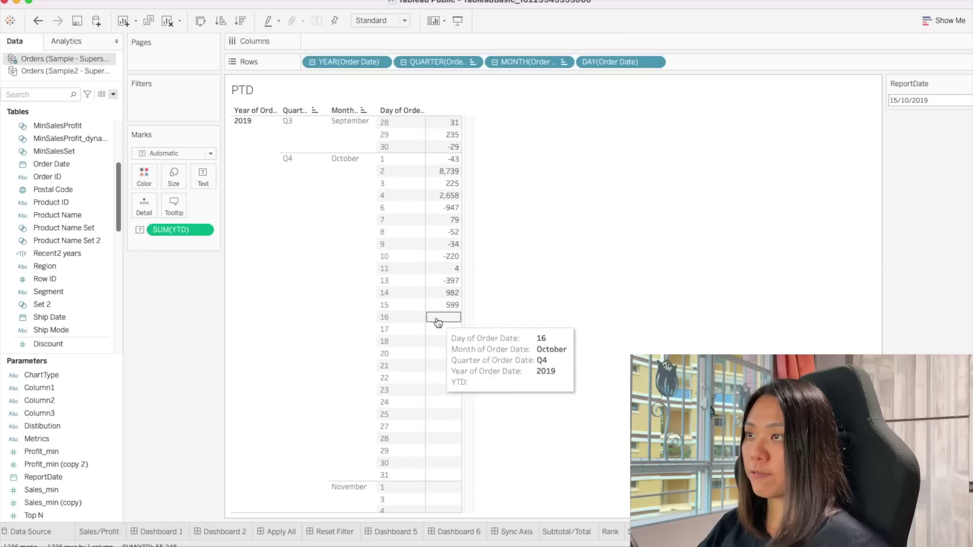
scroll(444, 318, up, 3)
scroll(445, 318, up, 10)
key(alt+shift+BackSpace)
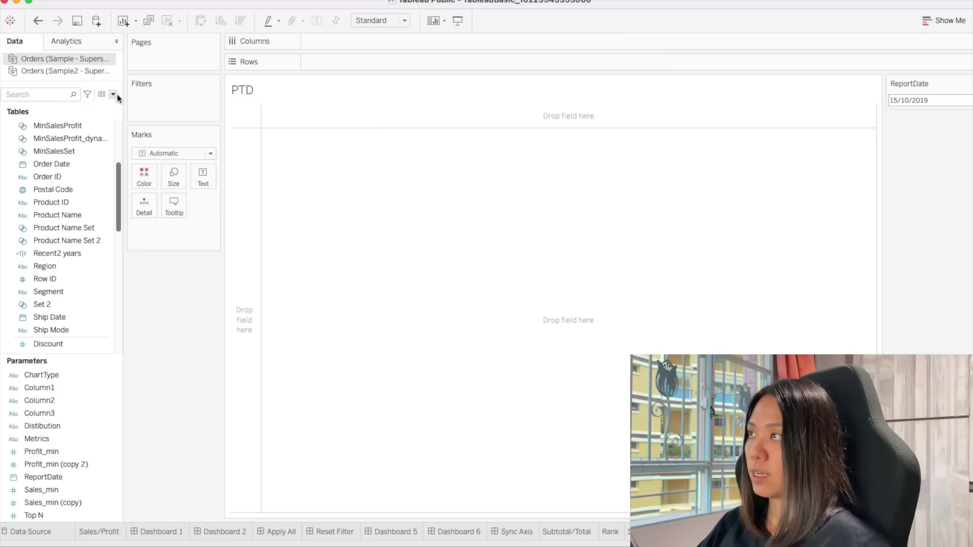
Start another calculated field in the Orders data source and name it MTD
click(113, 95)
click(108, 98)
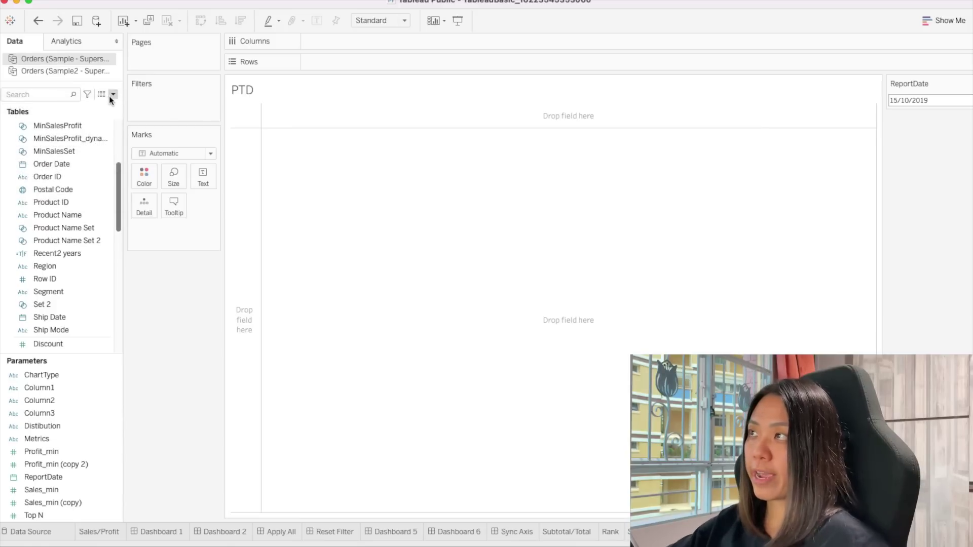
click(108, 96)
click(96, 106)
text(MTD)
key(Tab)
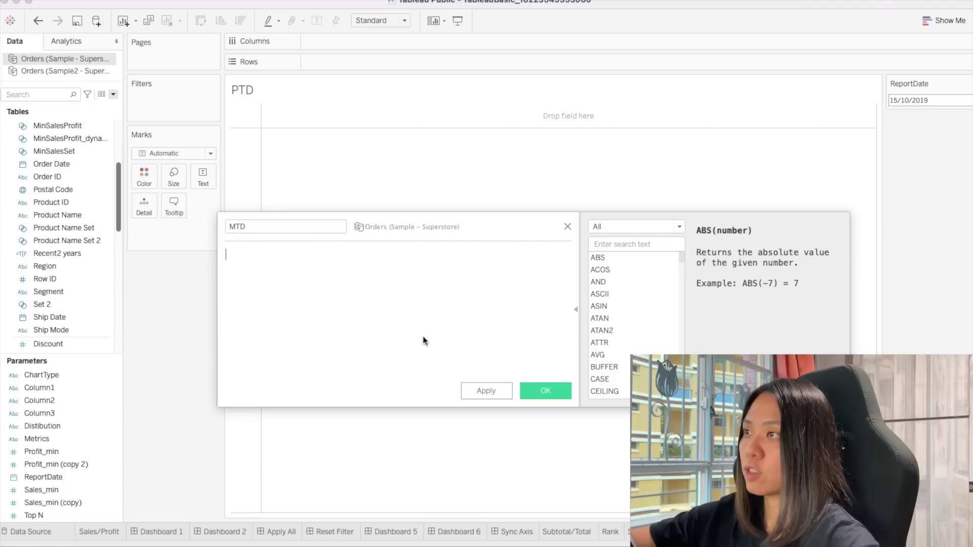
Start the MTD formula with the condition if month([Order Date]) = MONTH([ReportDate])
text(if mop)
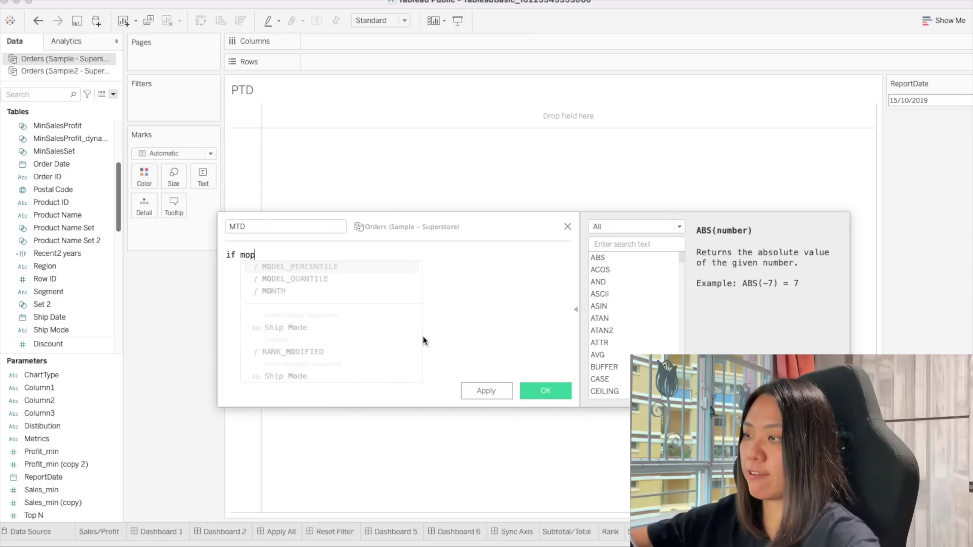
key(BackSpace)
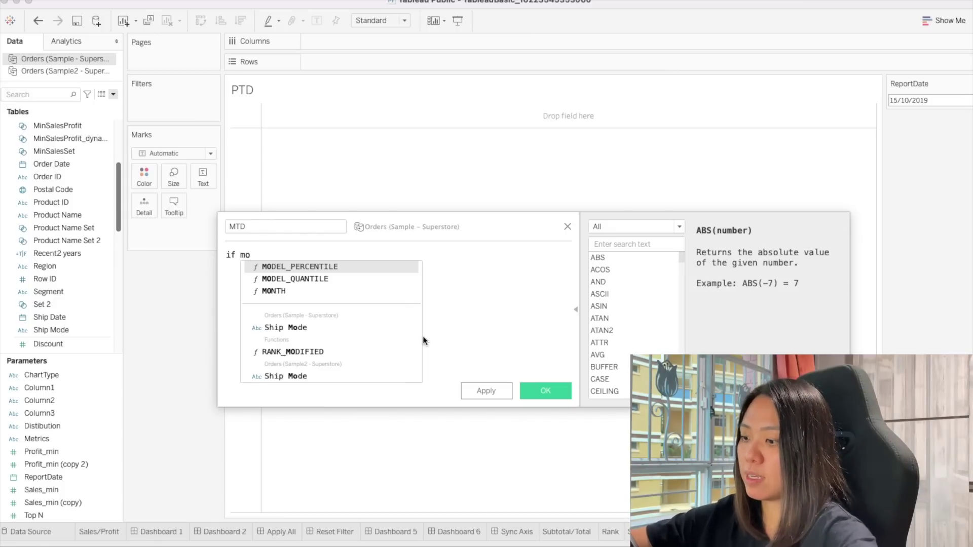
text(nth()
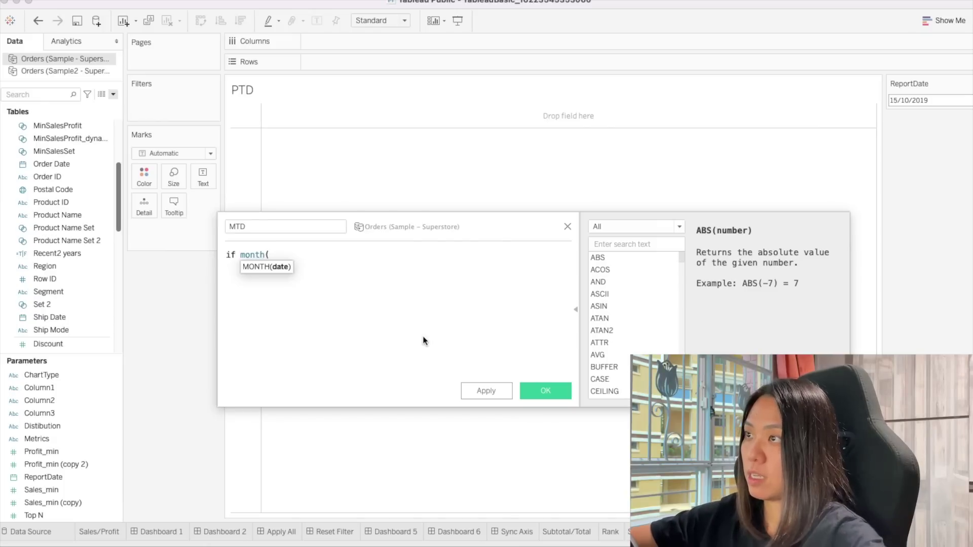
text(or)
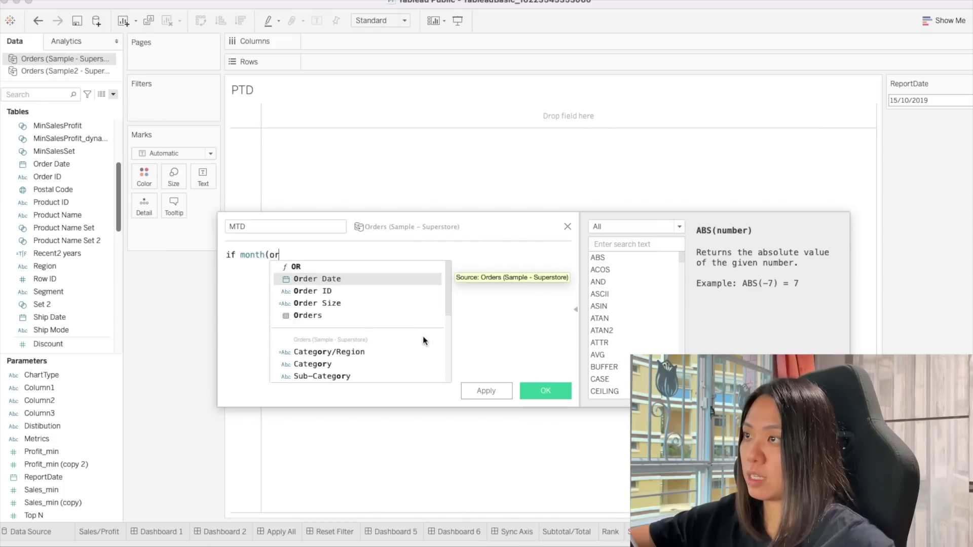
key(Return)
text() =)
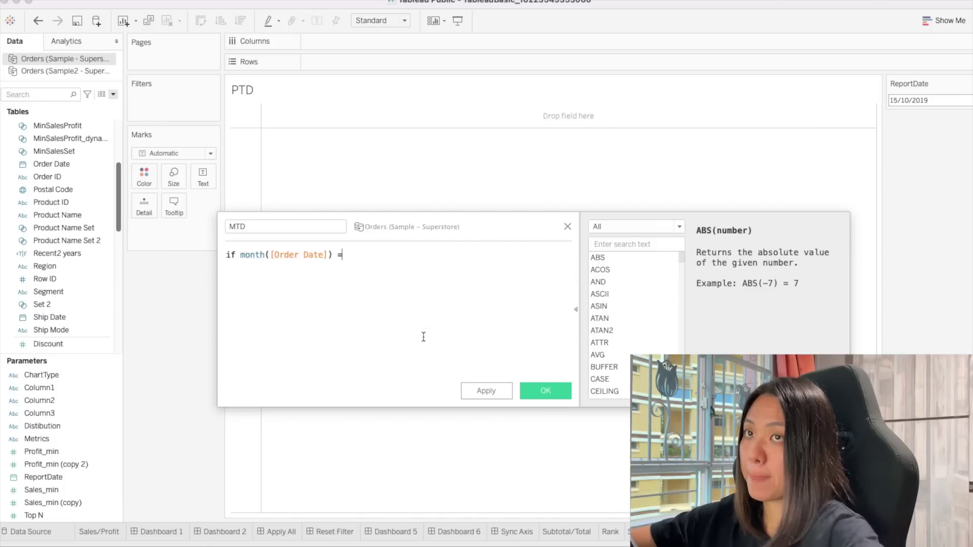
text( mon)
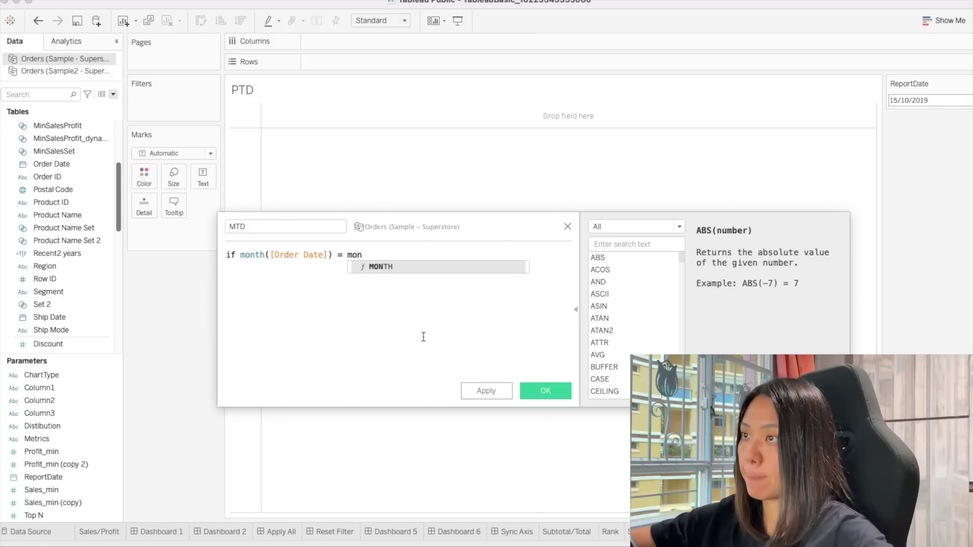
key(Return)
text(re)
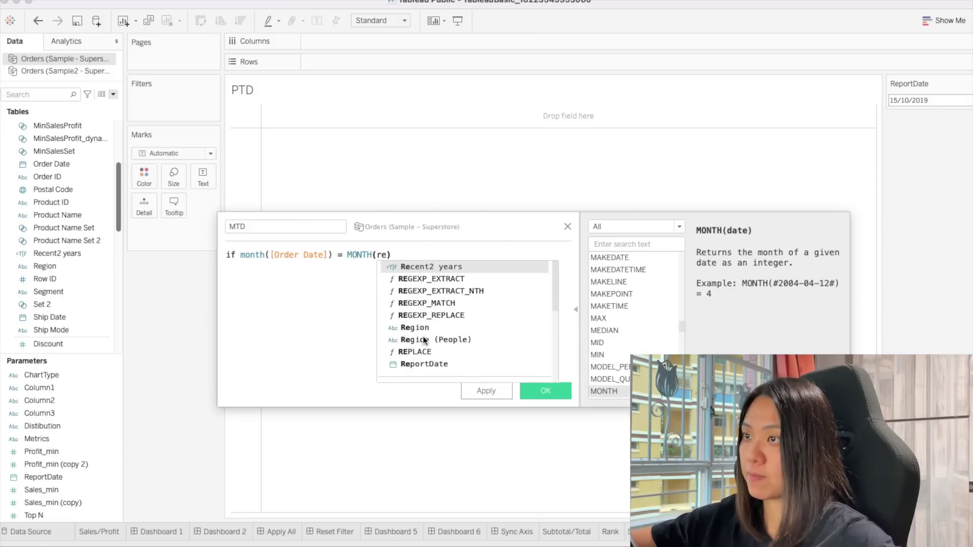
key(Down)
key(Down)
key(Down)
key(Down)
key(Down)
key(Down)
key(Down)
key(Down)
key(Return)
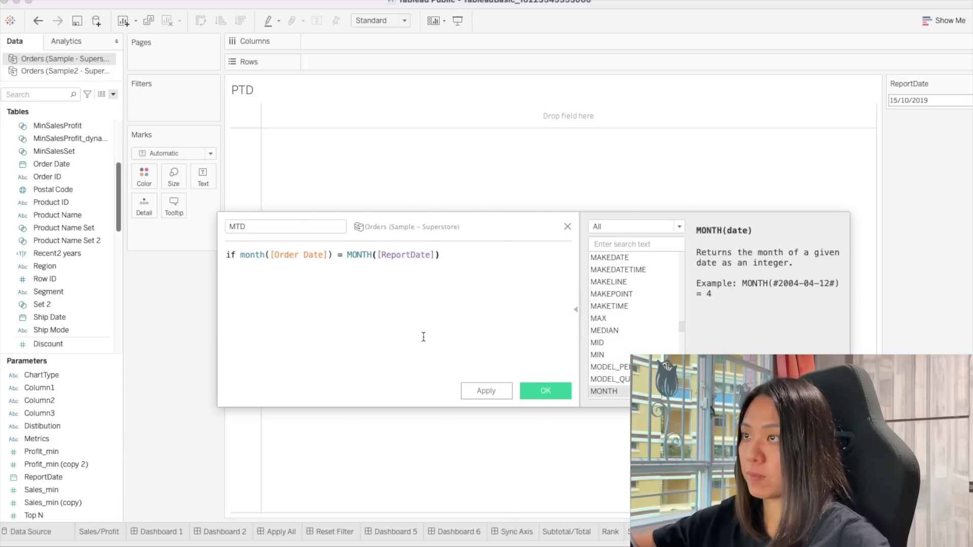
Complete the MTD formula with then [Profit] END and save the calculated field
key(Return)
text(then pro)
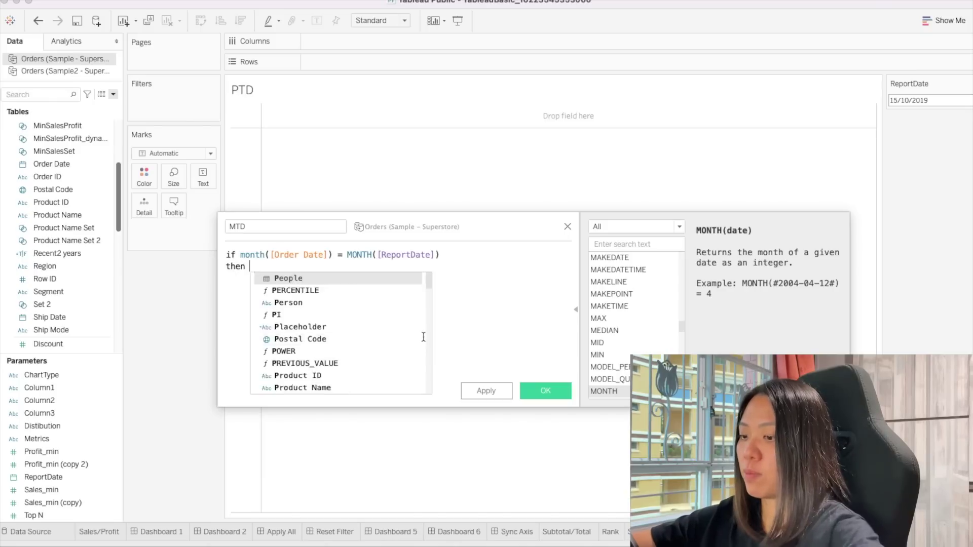
key(Down)
key(Down)
key(Down)
key(Down)
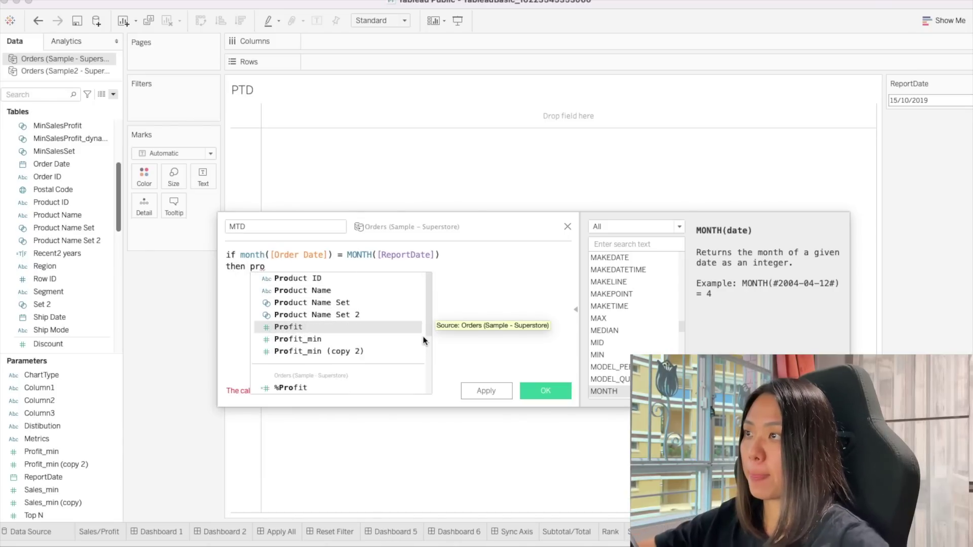
key(Return)
text(end)
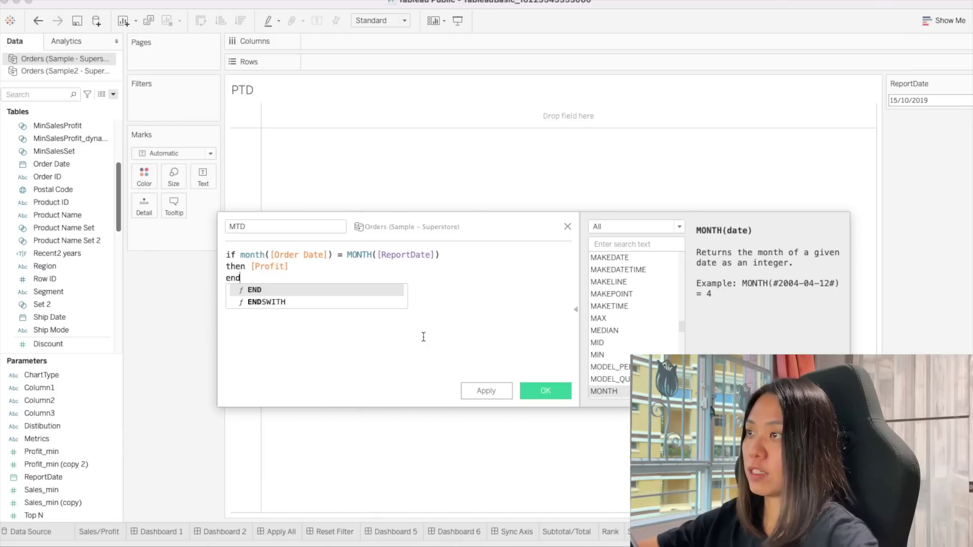
key(Return)
click(504, 391)
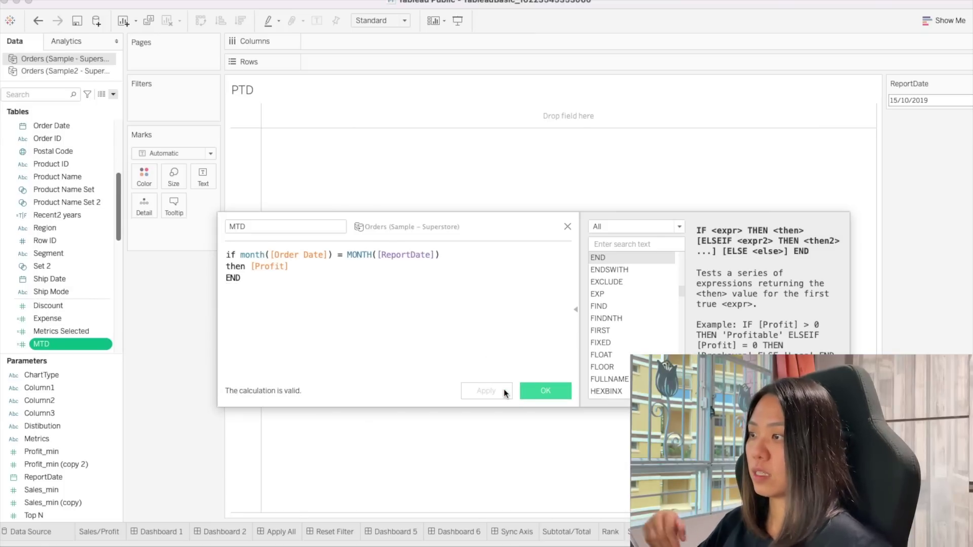
click(541, 390)
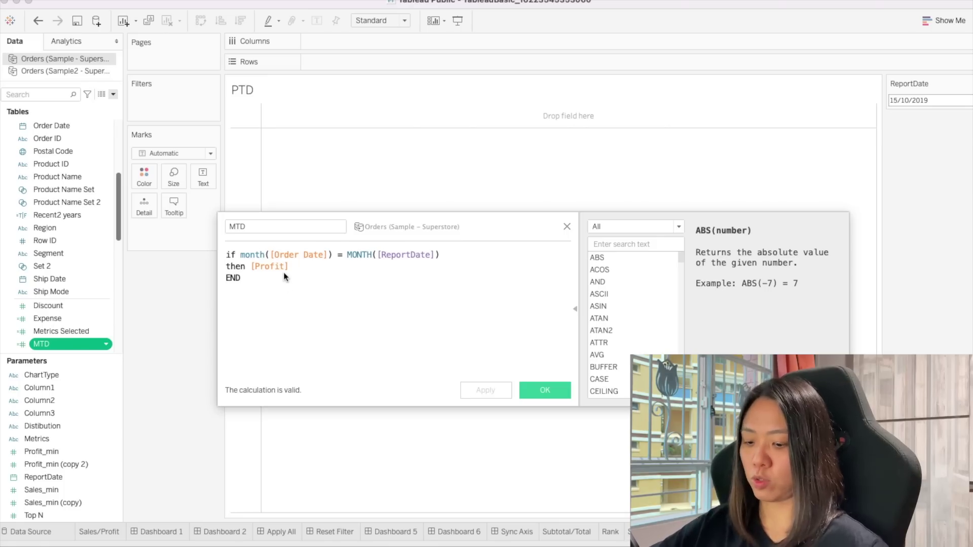
double_click(248, 254)
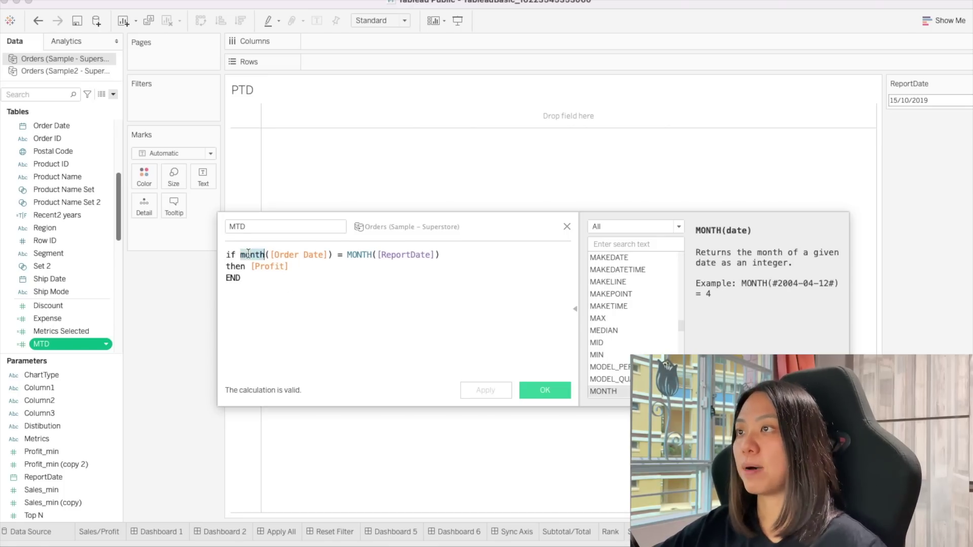
double_click(356, 255)
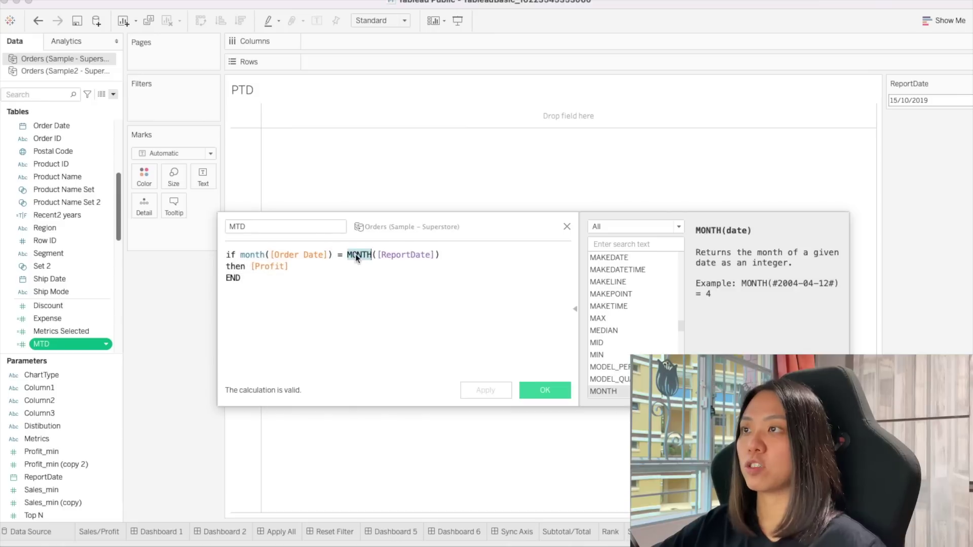
click(274, 266)
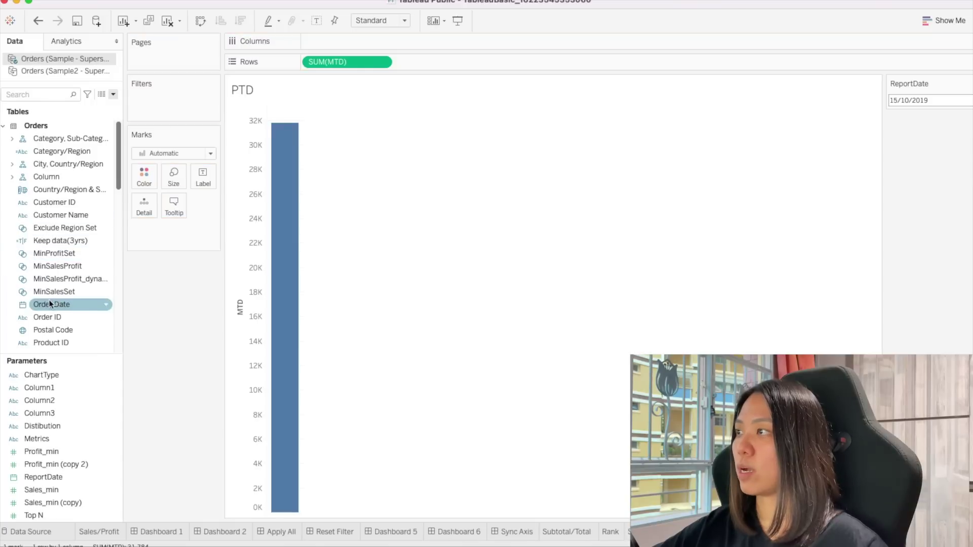
Show SUM(MTD) as text on the PTD sheet, broken down by year of Order Date in rows
drag(51, 304, 202, 179)
drag(350, 41, 347, 64)
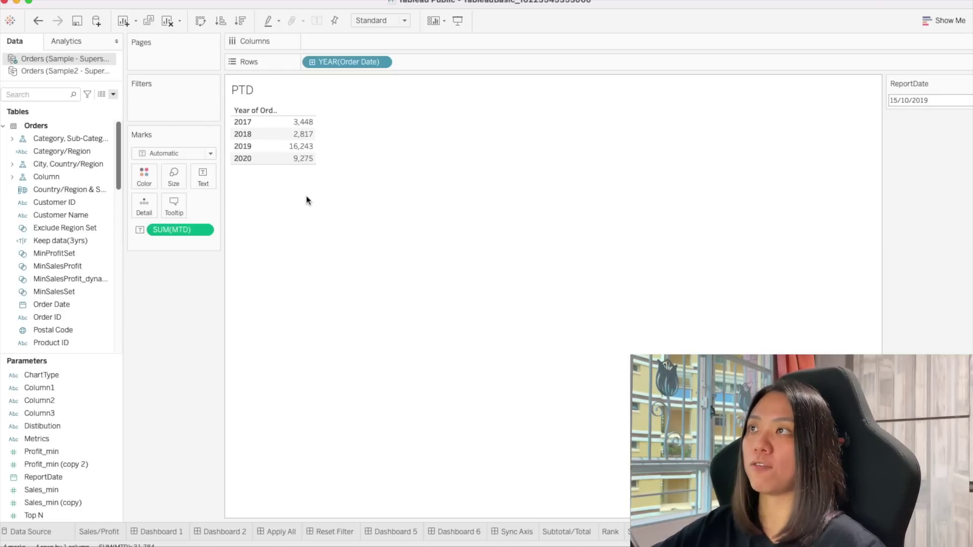
Drill Order Date down to months to check the MTD values, and return the view to years, laid out in columns
click(312, 62)
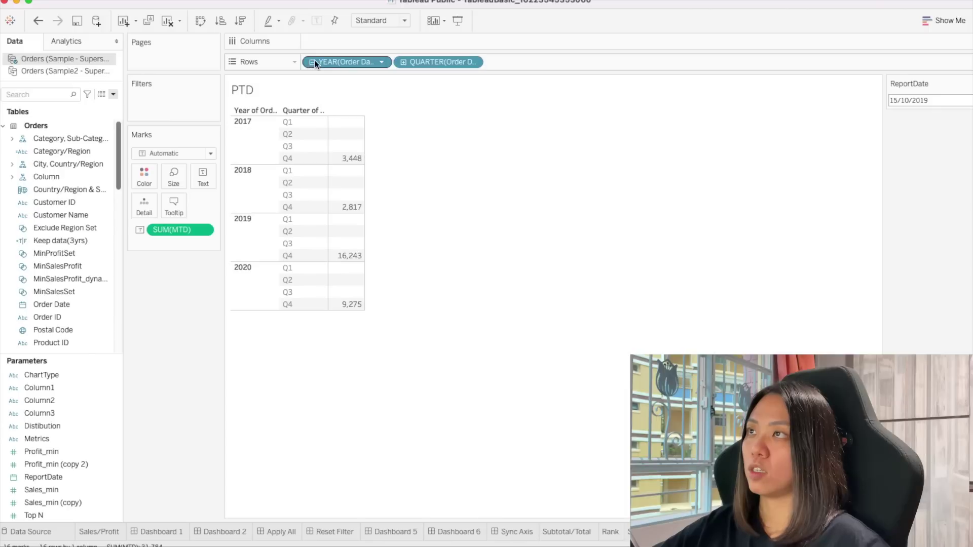
click(404, 62)
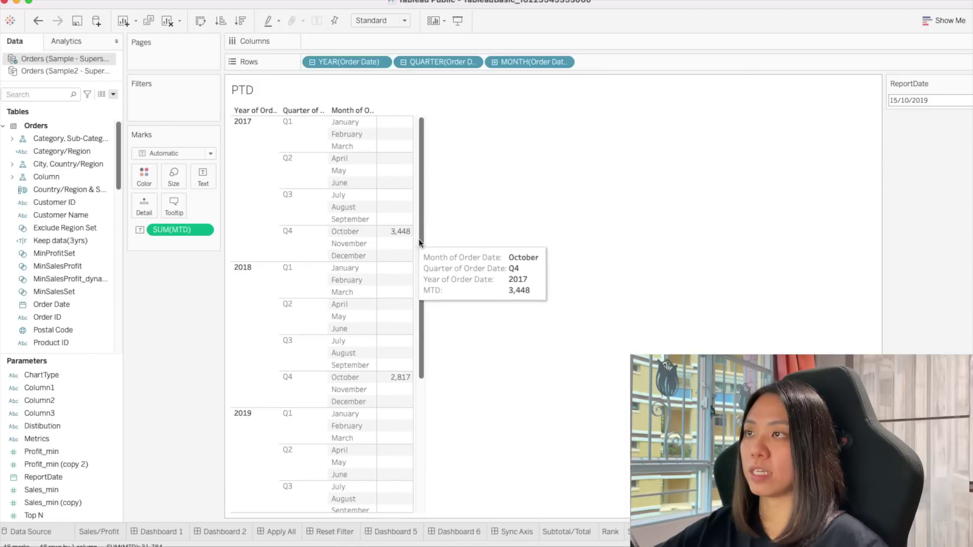
key(super+z)
key(super+z)
key(ctrl+super+w)
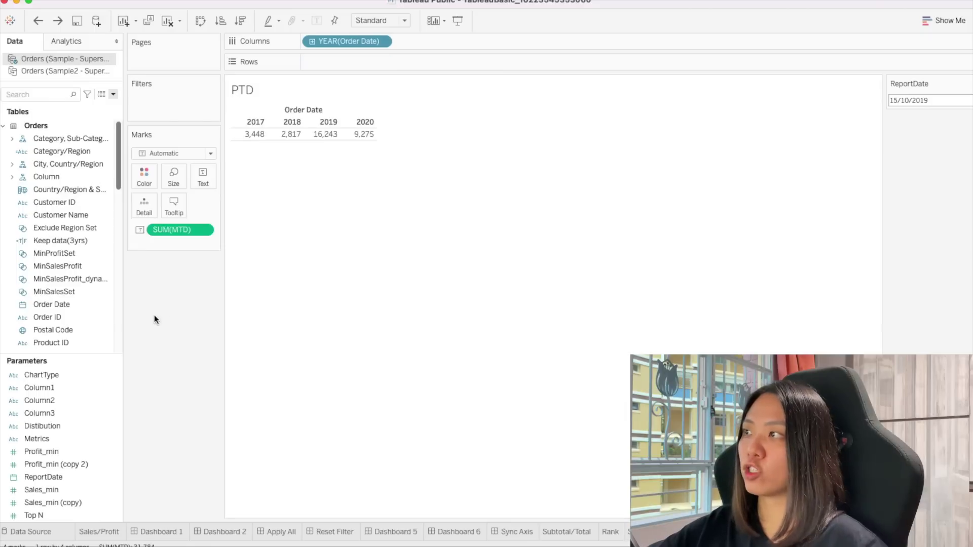
Reopen the MTD calculation and replace month([Order Date]) with DATETRUNC('month',[Order Date])
scroll(83, 317, down, 5)
double_click(71, 293)
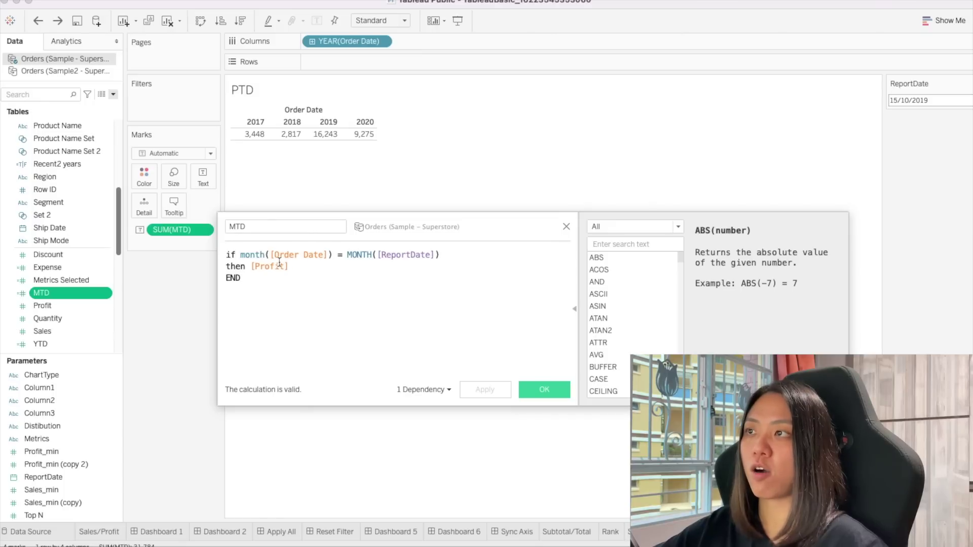
double_click(257, 255)
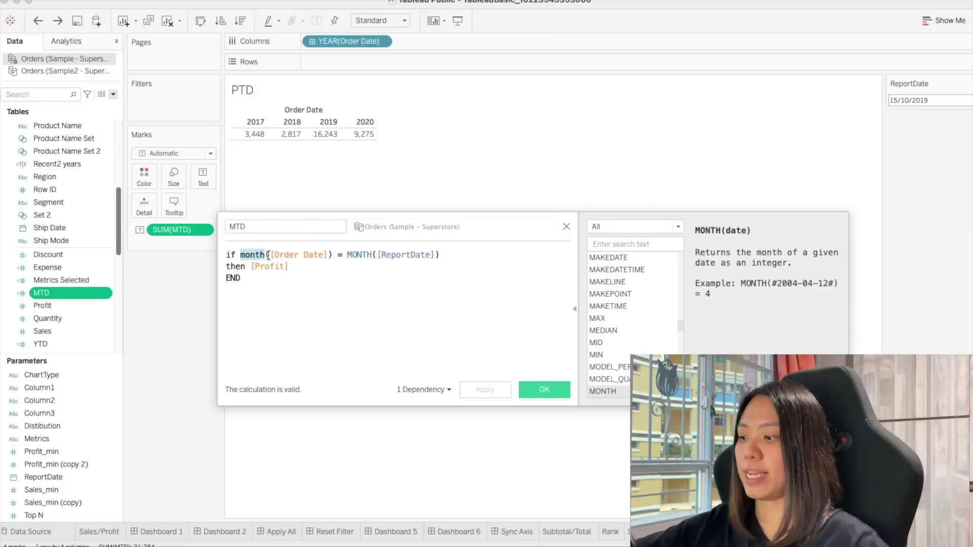
text(date)
key(Down)
key(Down)
key(Down)
key(Down)
key(Down)
key(Down)
key(Down)
key(Return)
text('month)
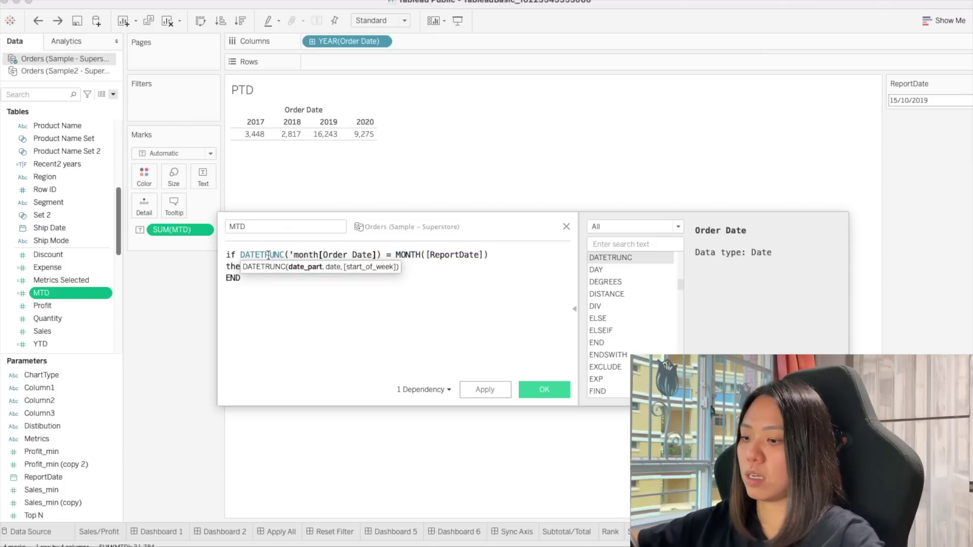
text(',)
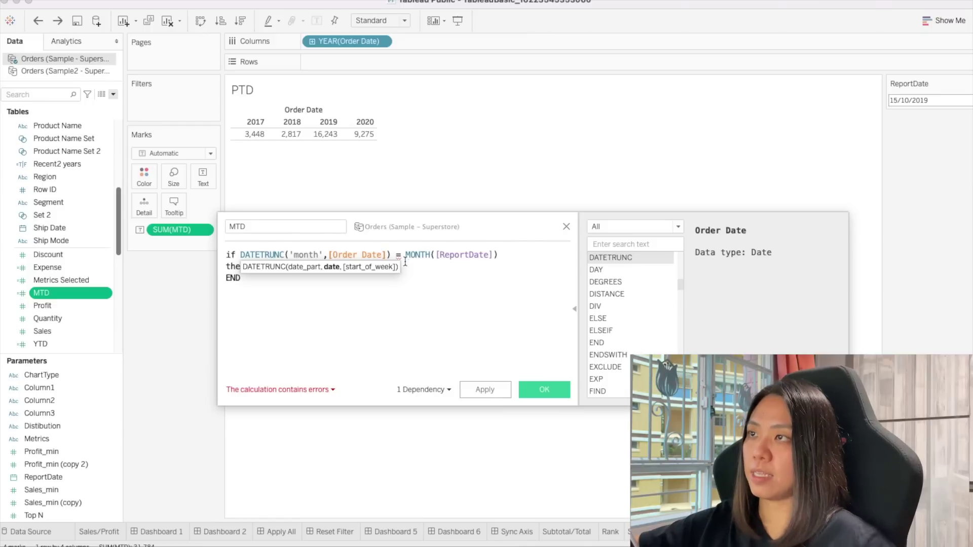
Replace MONTH([ReportDate]) in the MTD condition with DATETRUNC('month',[ReportDate]) and save the calculation
drag(390, 255, 241, 256)
key(super+c)
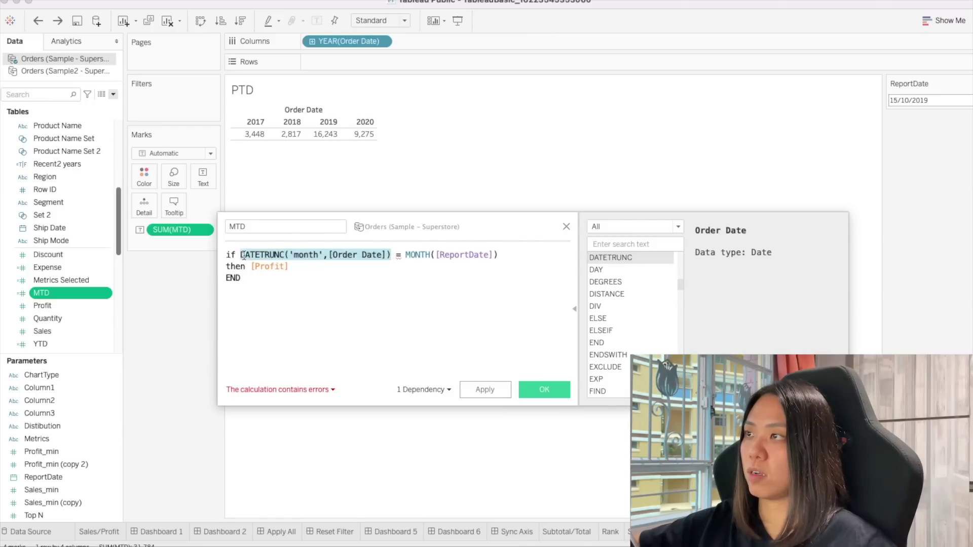
drag(530, 253, 404, 257)
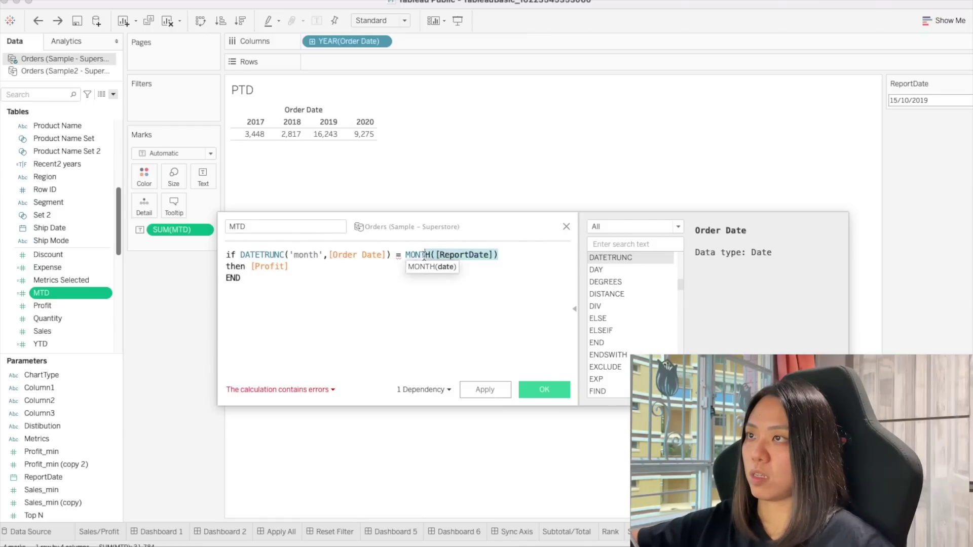
key(super+v)
double_click(504, 254)
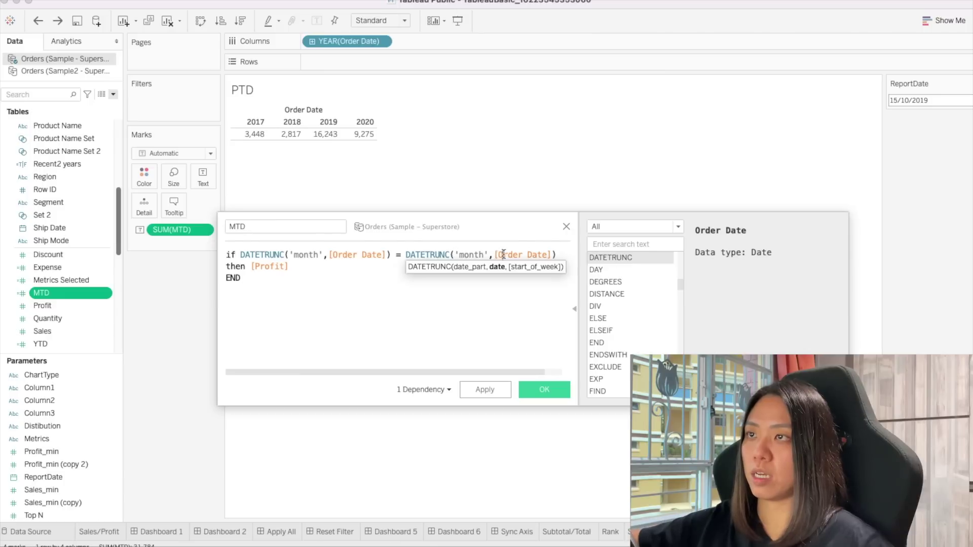
text(re)
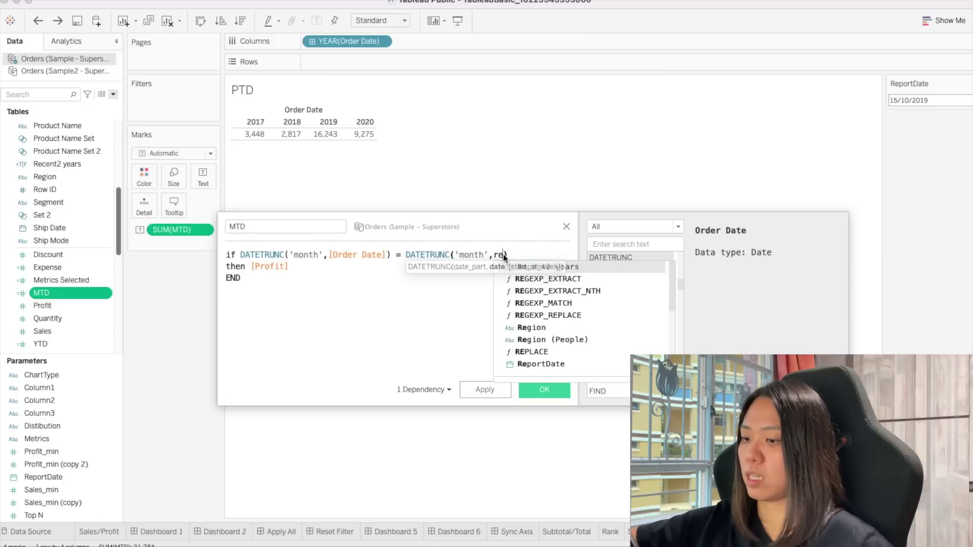
click(541, 363)
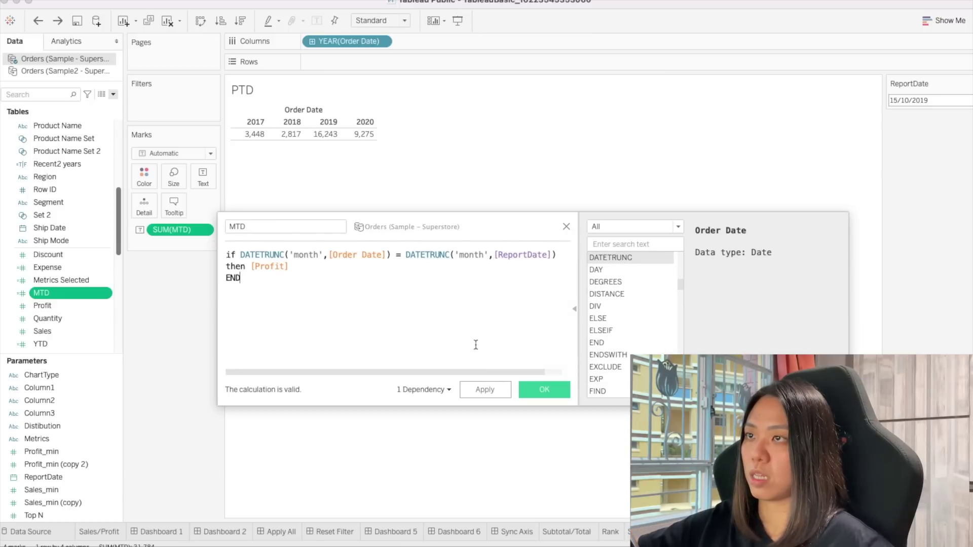
click(537, 388)
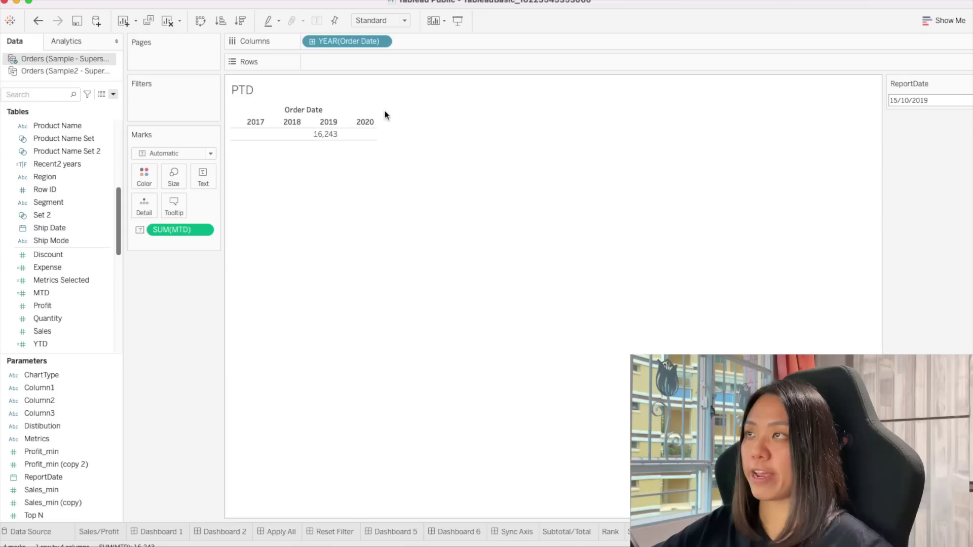
Move YEAR(Order Date) to rows and drill down to days to check the MTD values for October 2019
mouse_move(330, 131)
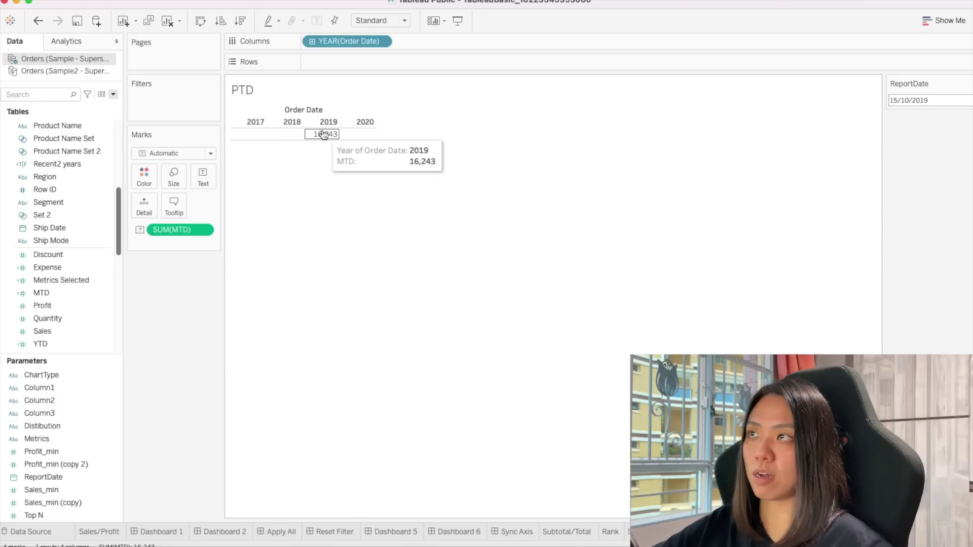
drag(343, 40, 312, 64)
click(313, 62)
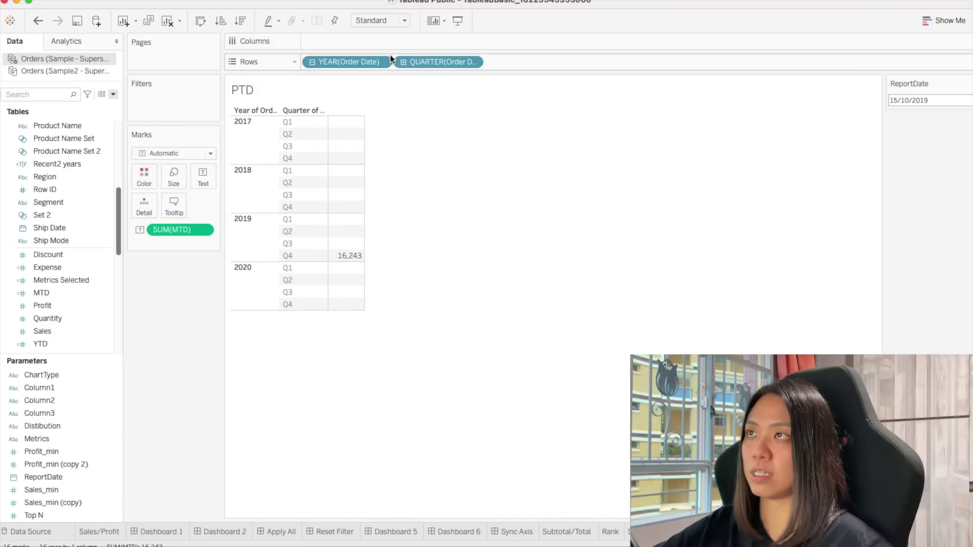
click(403, 62)
click(492, 62)
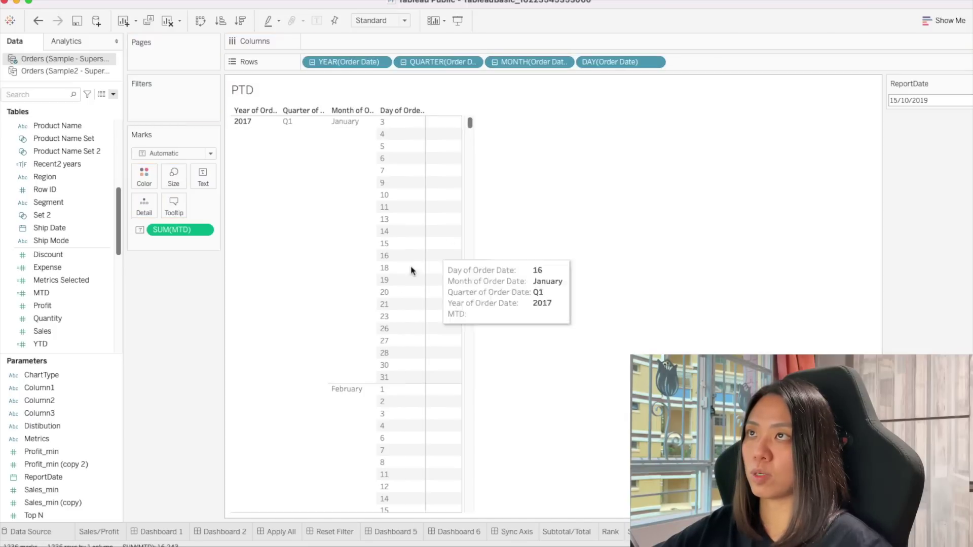
scroll(387, 296, down, 20)
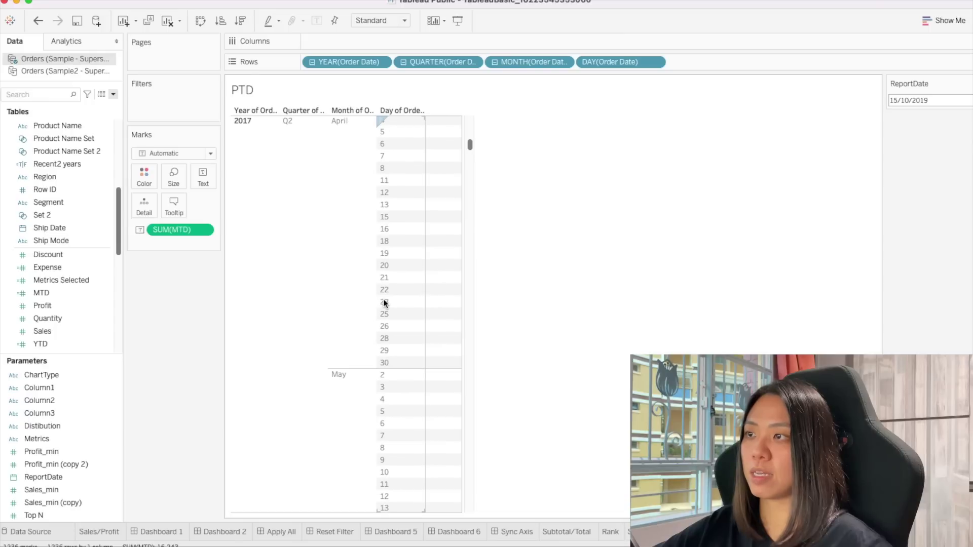
drag(470, 155, 470, 390)
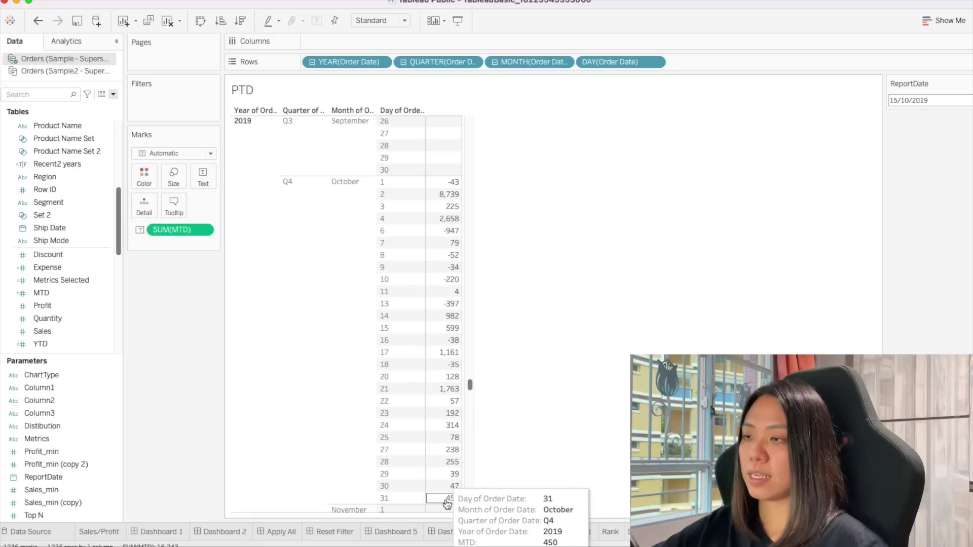
Add the condition and [Order Date] <= [ReportDate] to the MTD calculation, save it and check the October 2019 daily values
click(53, 306)
right_click(56, 294)
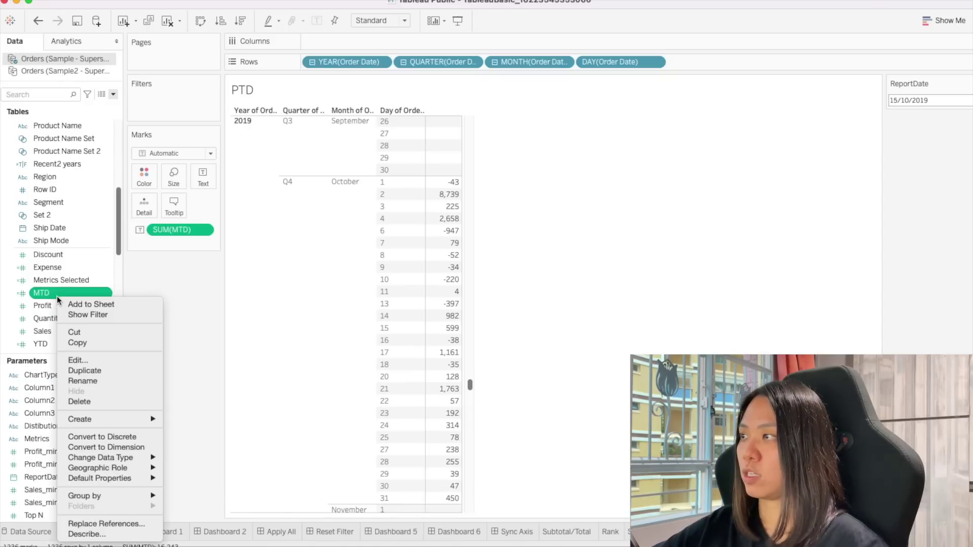
click(136, 360)
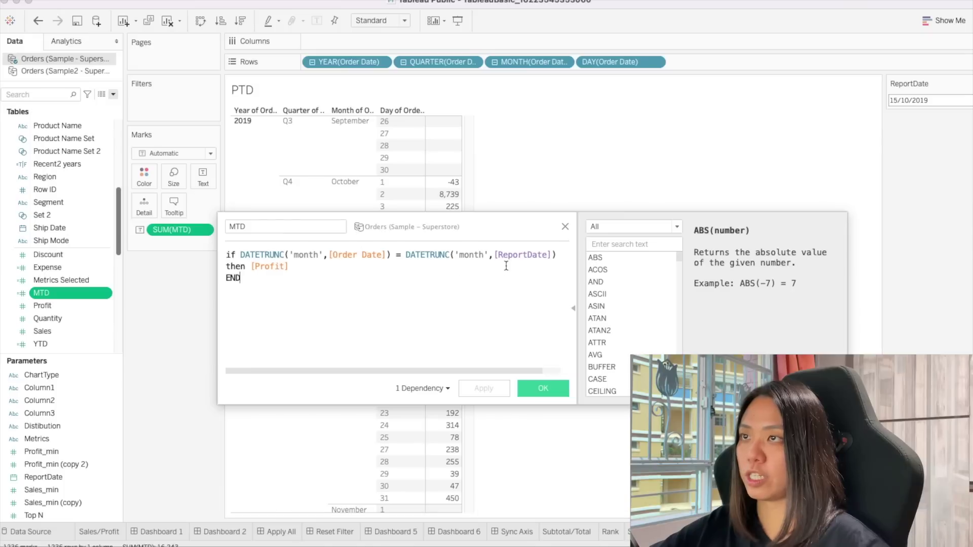
click(558, 255)
key(Return)
text(a)
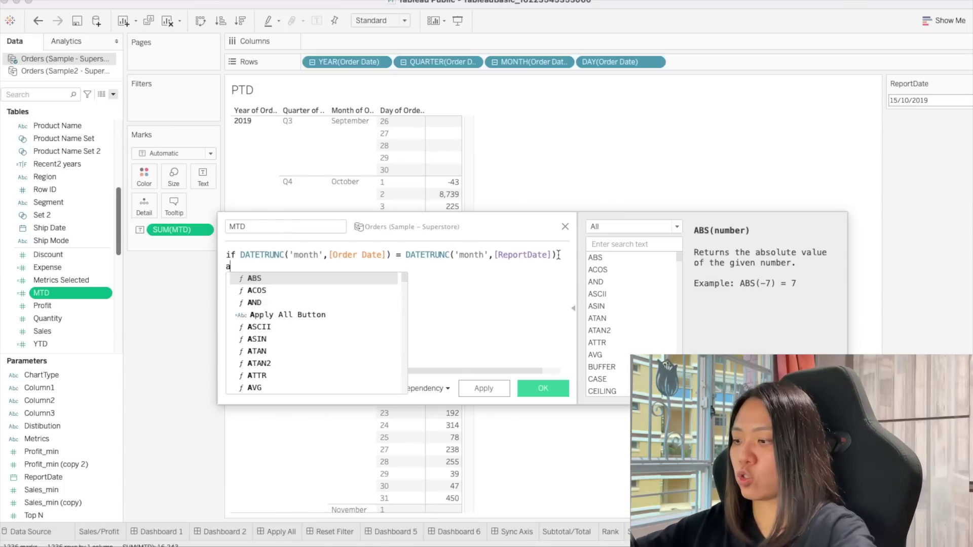
text(nd ord)
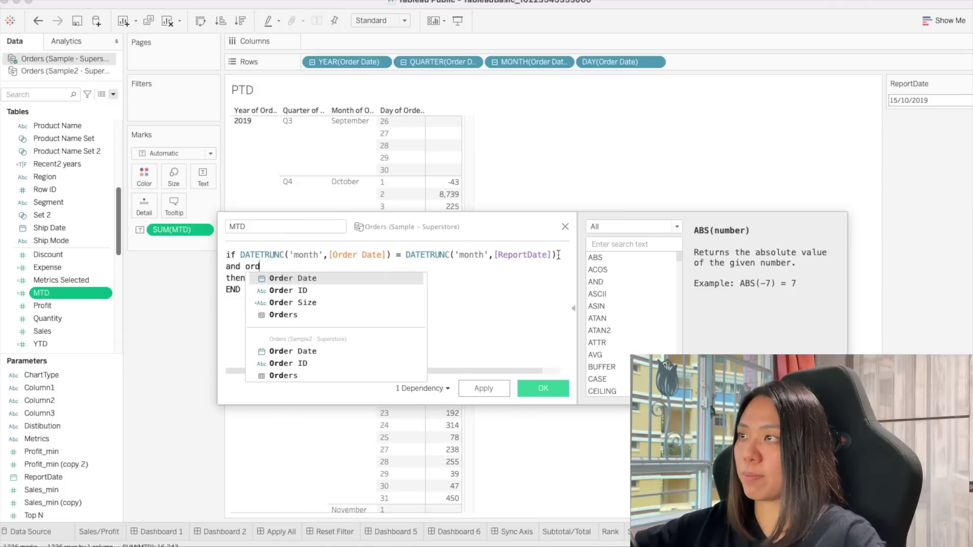
text(e)
key(Return)
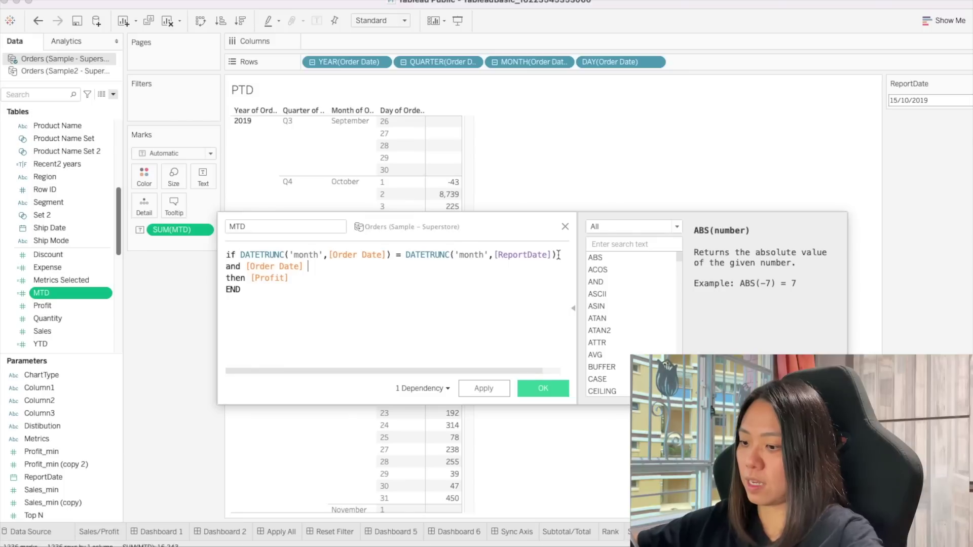
text(<= re)
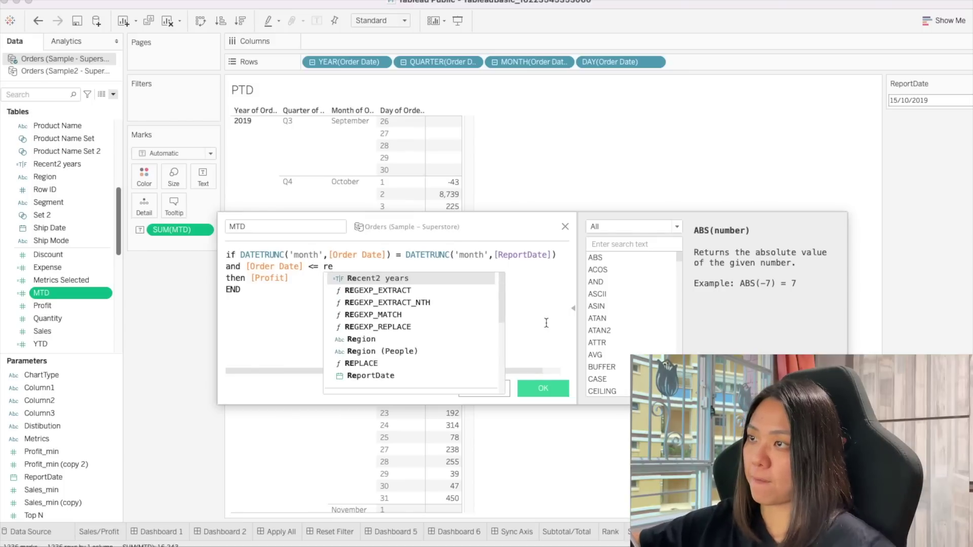
click(444, 373)
click(543, 388)
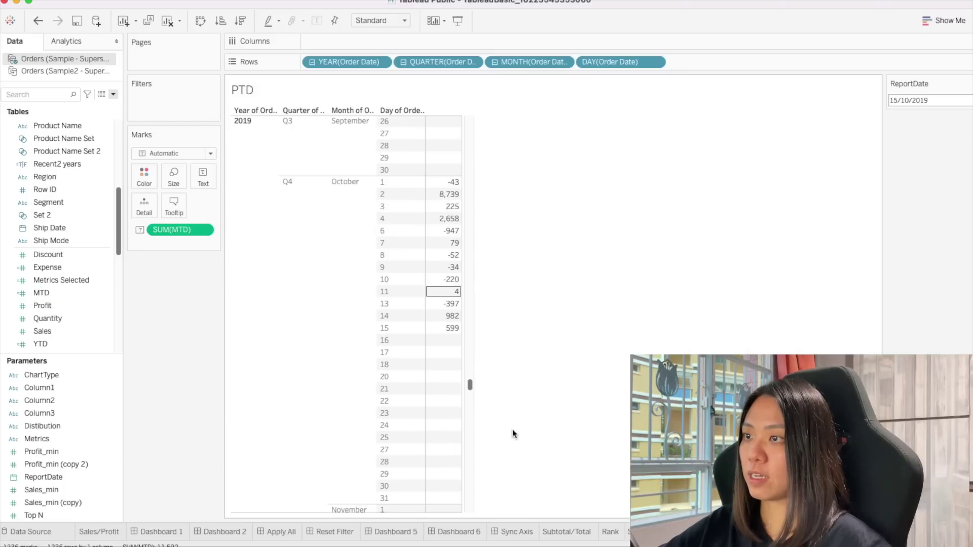
mouse_move(446, 333)
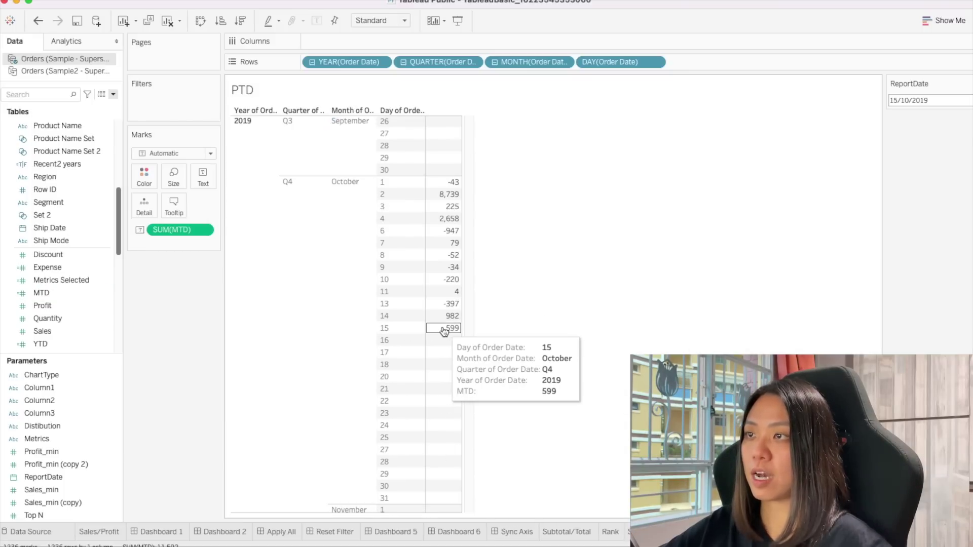
mouse_move(440, 181)
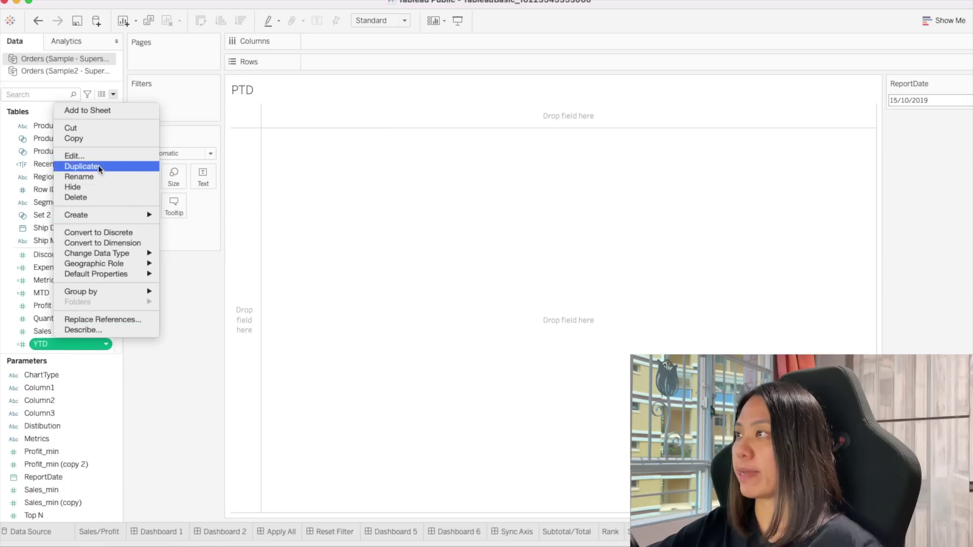
Rename the YTD calculated field as YTD_CY
click(89, 177)
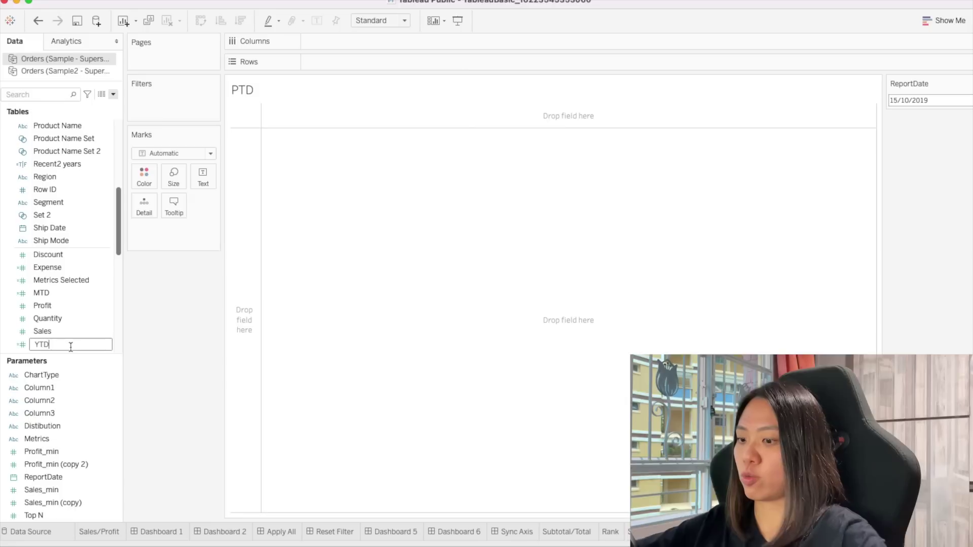
text(_V)
text(C)
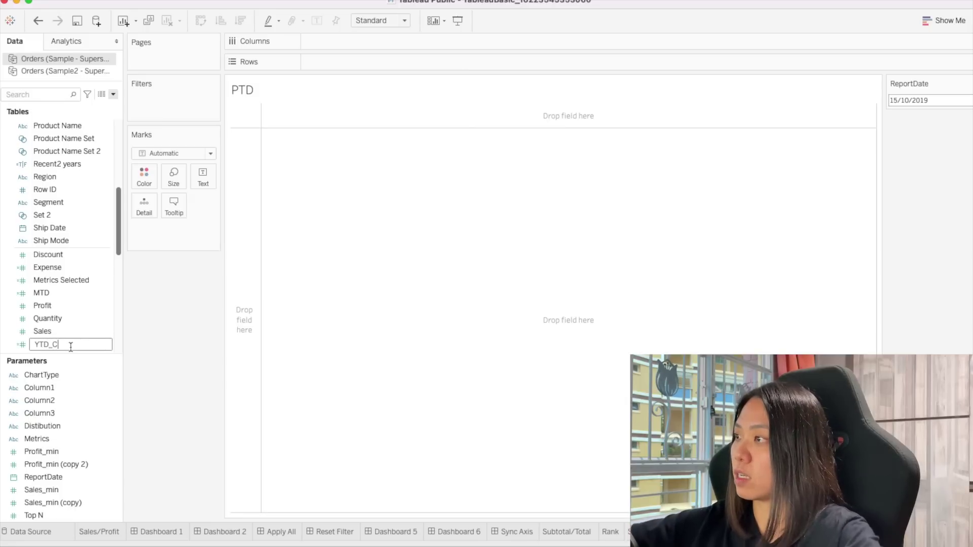
text(Y)
key(Return)
Rename the MTD calculated field as MTD_CY
click(47, 292)
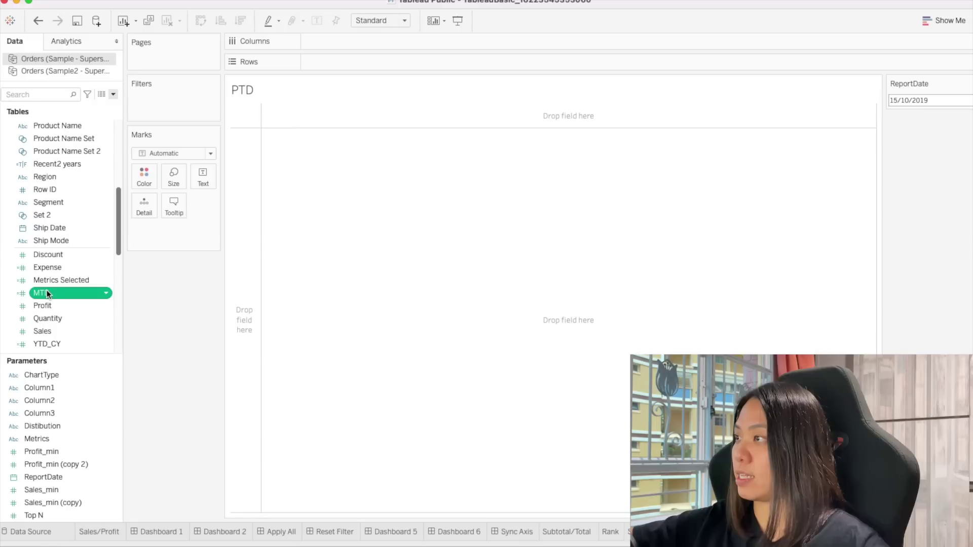
right_click(54, 295)
click(89, 365)
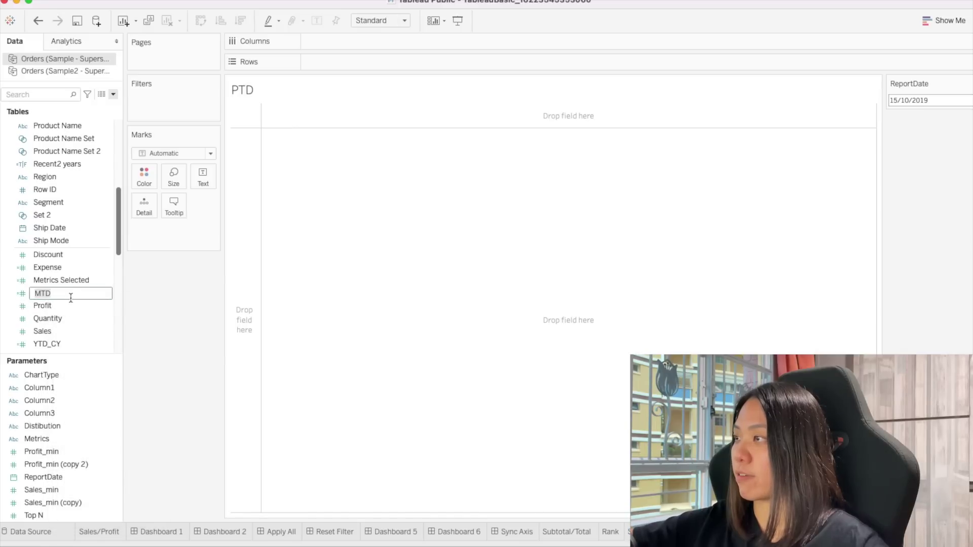
text(_)
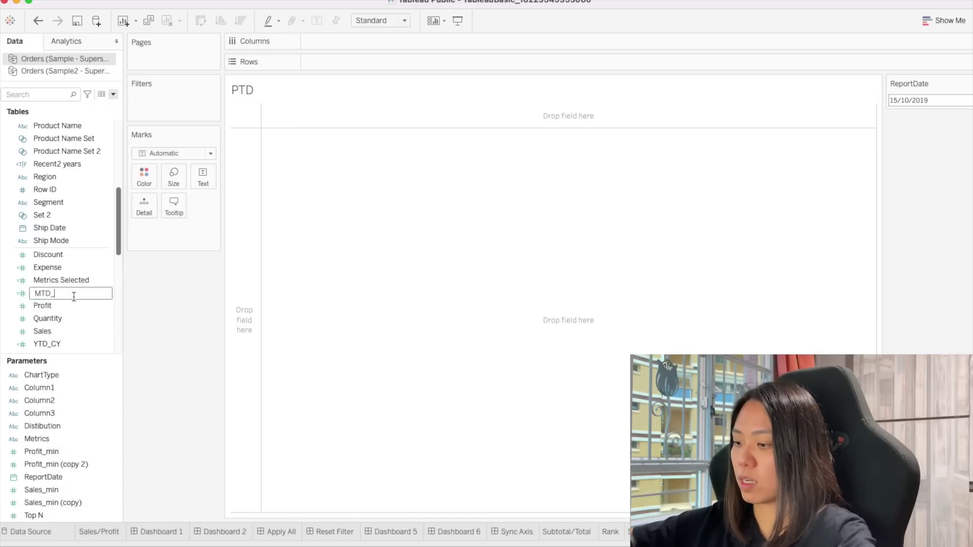
text(CY)
key(Return)
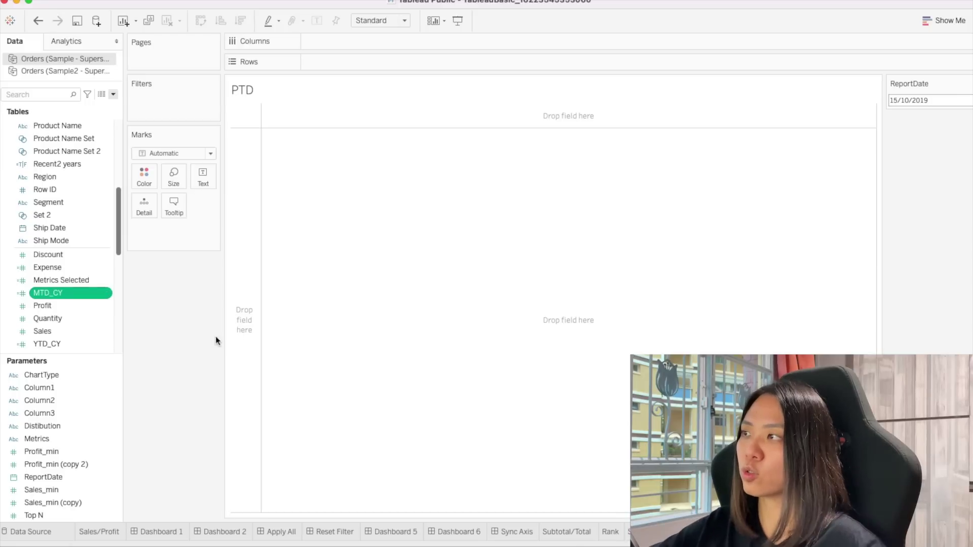
Duplicate the YTD_CY calculated field
click(68, 343)
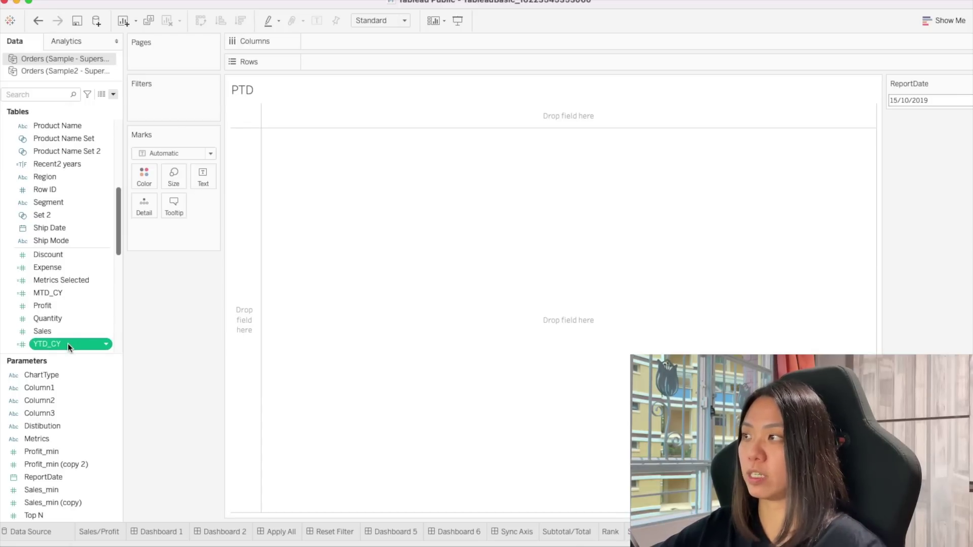
right_click(68, 344)
click(145, 380)
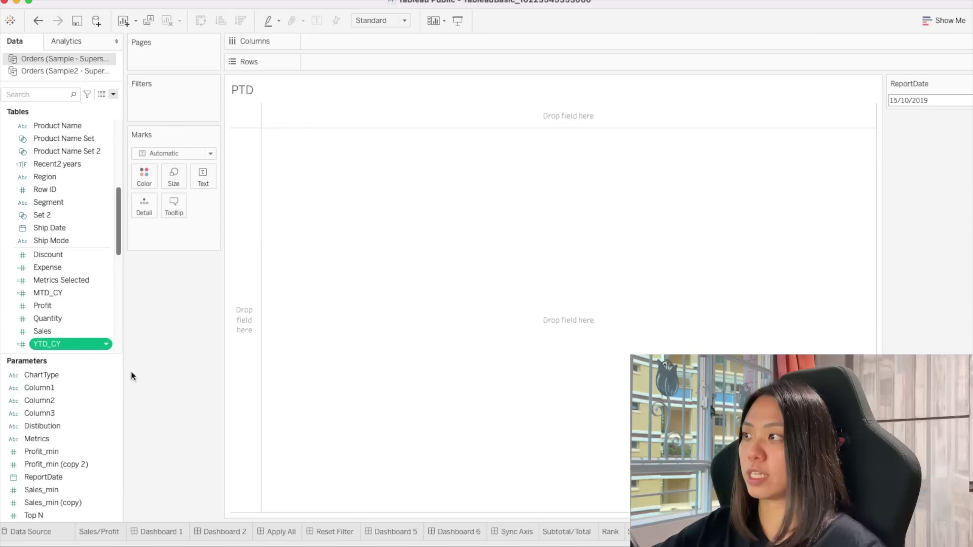
right_click(75, 348)
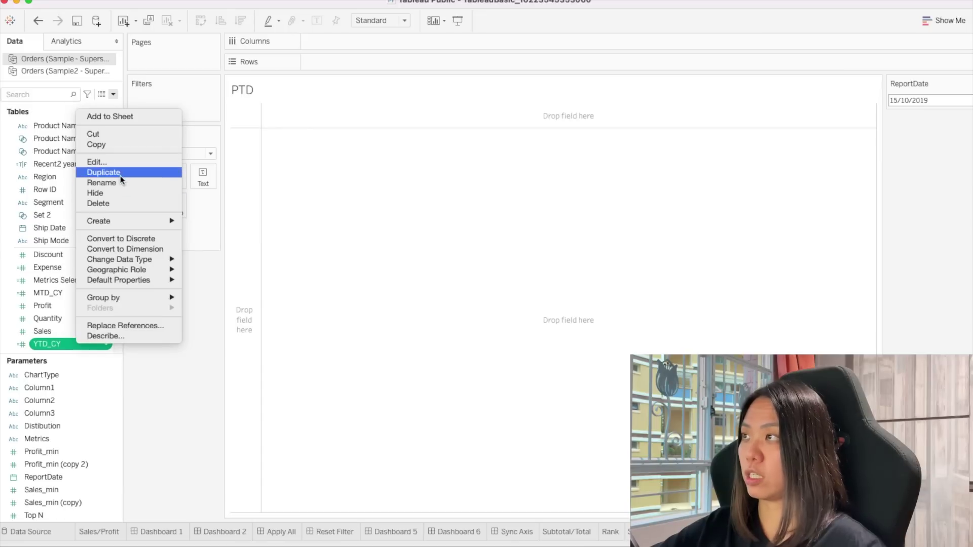
click(120, 175)
Open the copy of YTD_CY for editing and rename it as YTD_PY
right_click(72, 343)
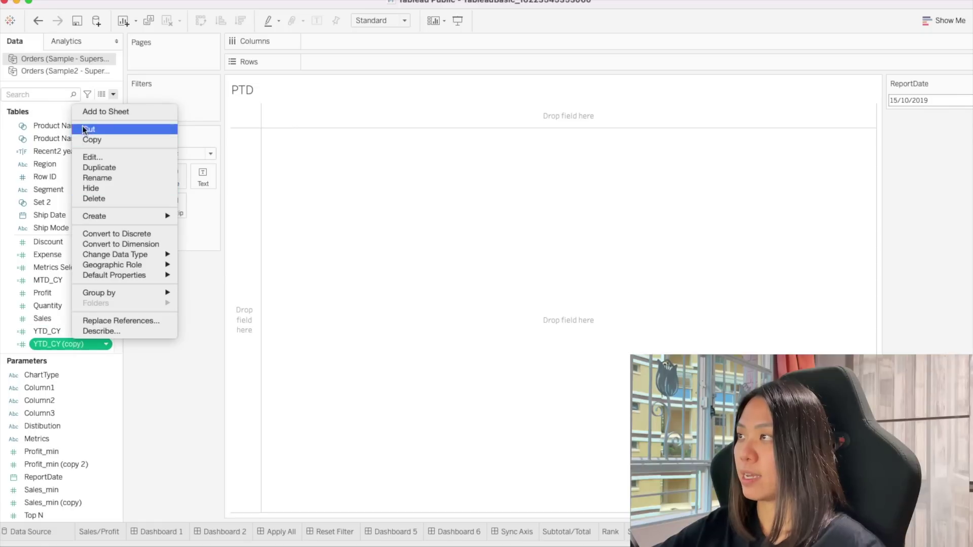
click(93, 157)
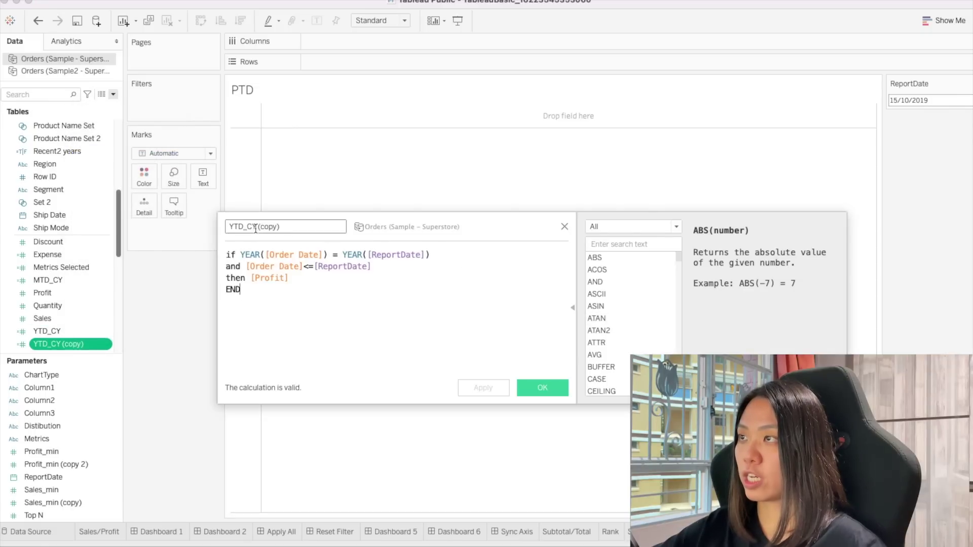
key(BackSpace)
key(BackSpace)
key(BackSpace)
key(BackSpace)
key(BackSpace)
key(BackSpace)
key(BackSpace)
key(BackSpace)
key(BackSpace)
text(PY)
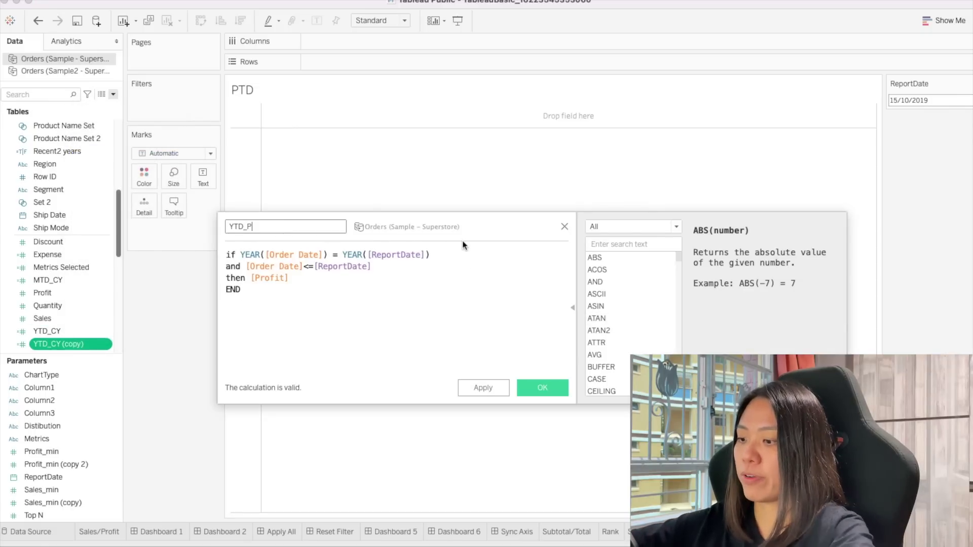
Change the year condition in YTD_PY to compare with YEAR([ReportDate])-1
click(358, 262)
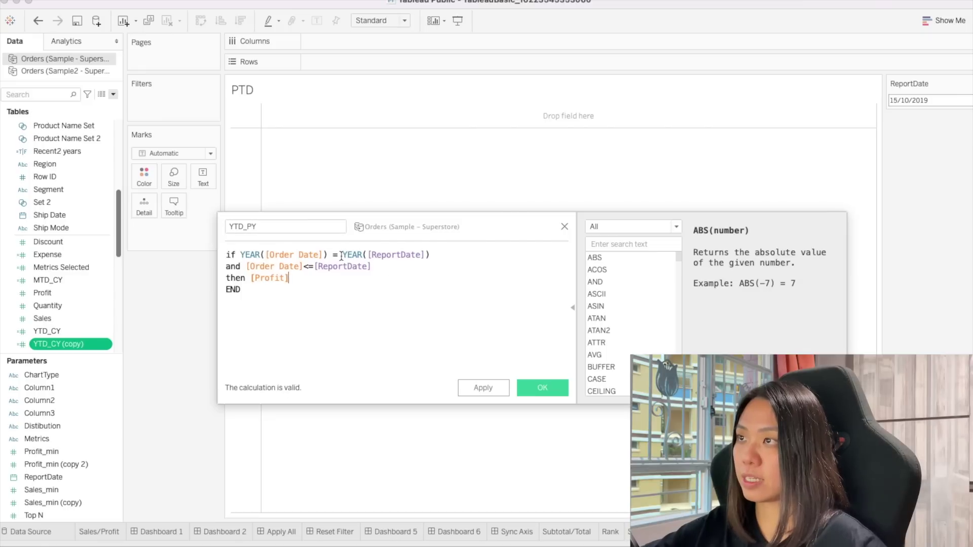
click(342, 255)
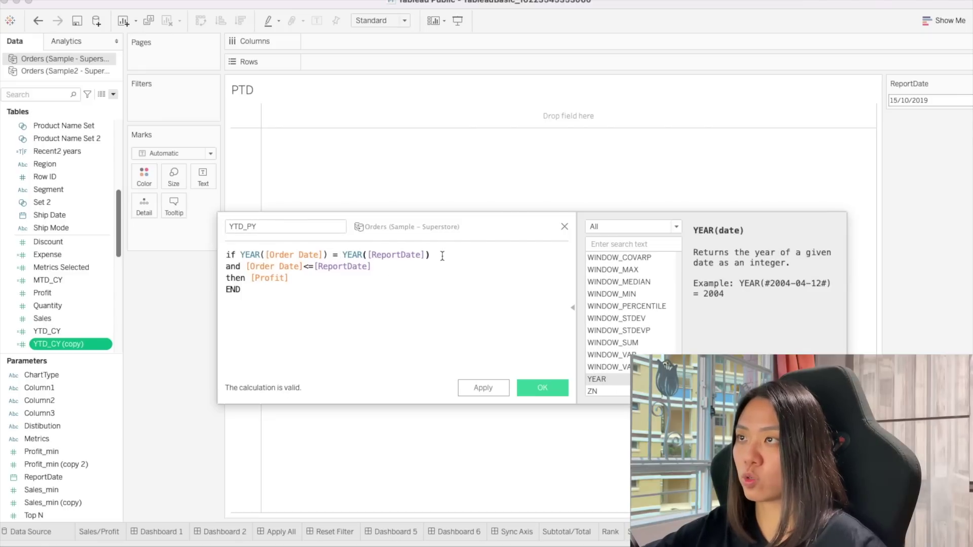
text(-1)
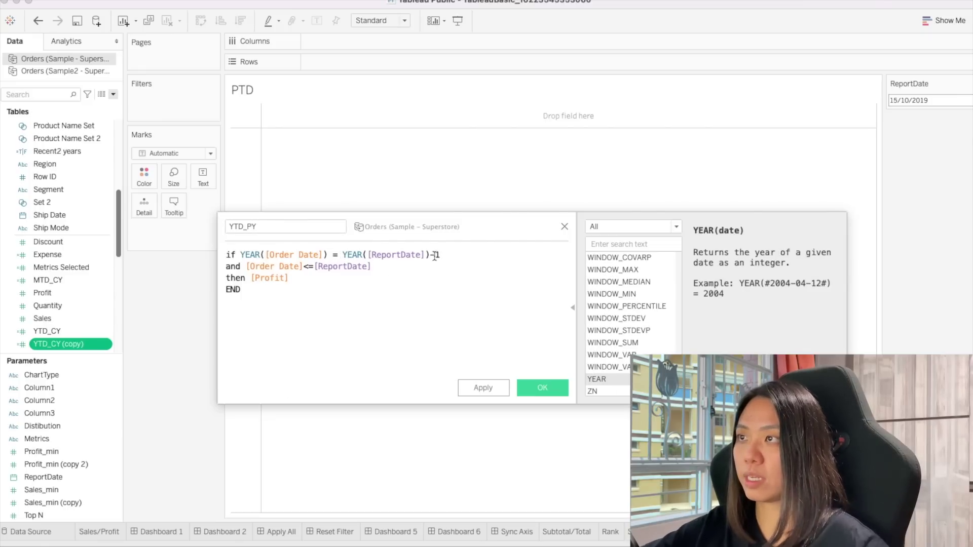
Replace [ReportDate] in the Order Date limit of YTD_PY with DATEADD('year',-1,[ReportDate]) and save the calculation
click(308, 266)
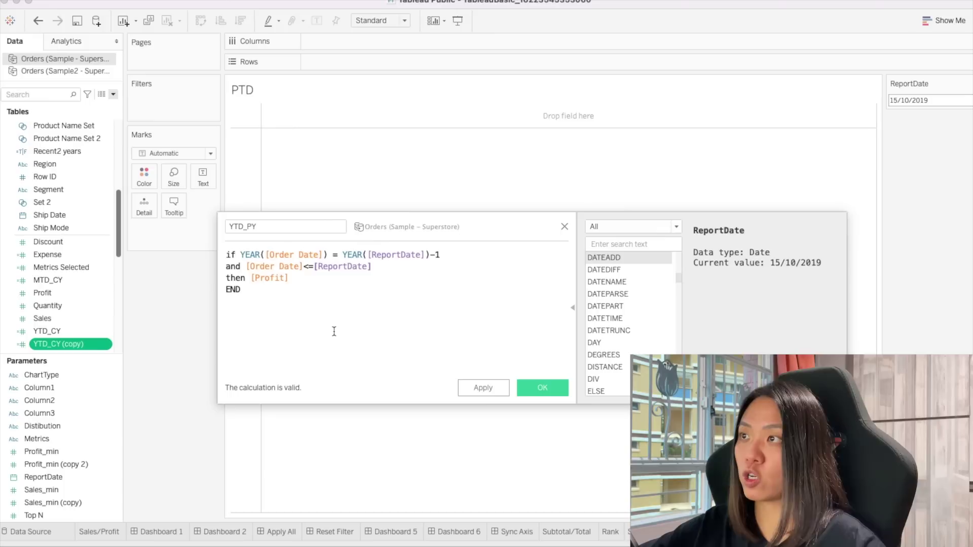
text(date)
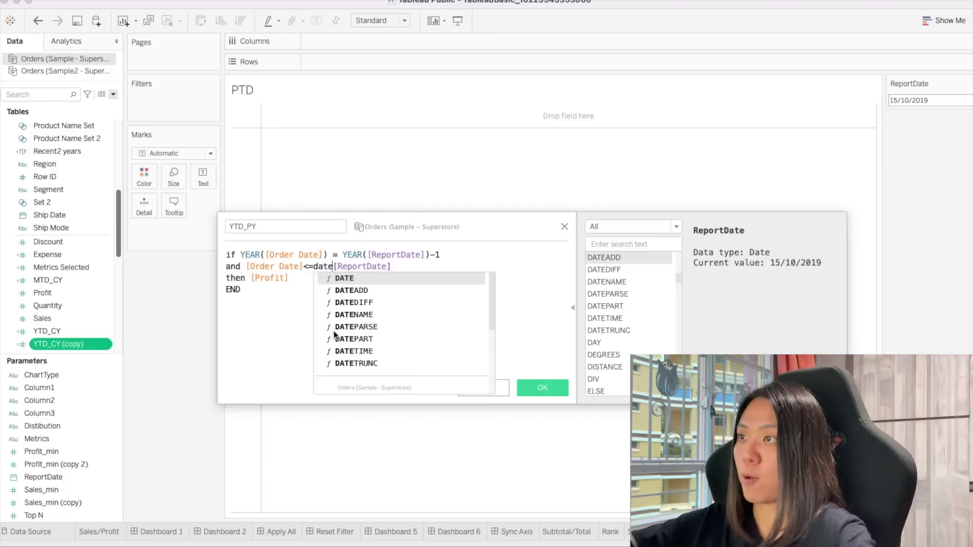
key(Down)
key(Return)
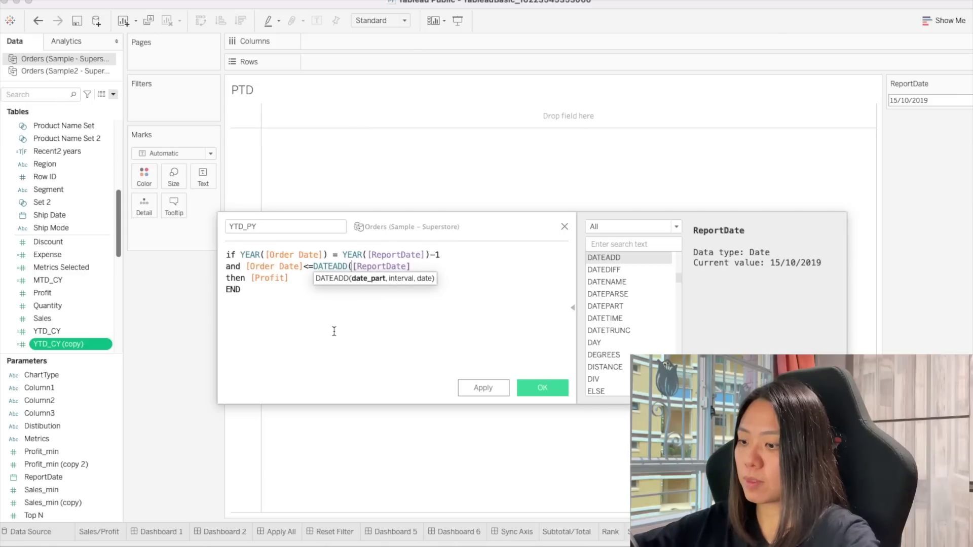
text('ye)
text(ar',-1)
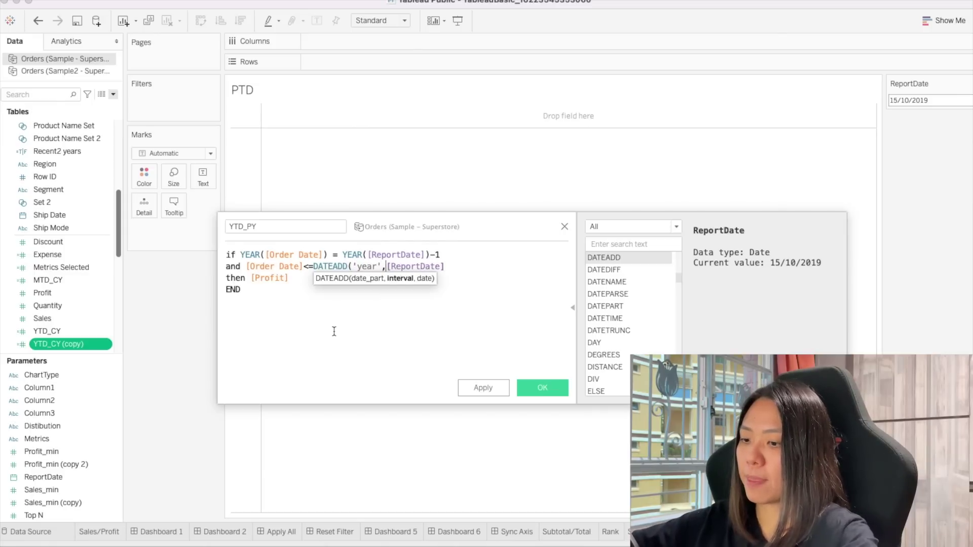
text(,)
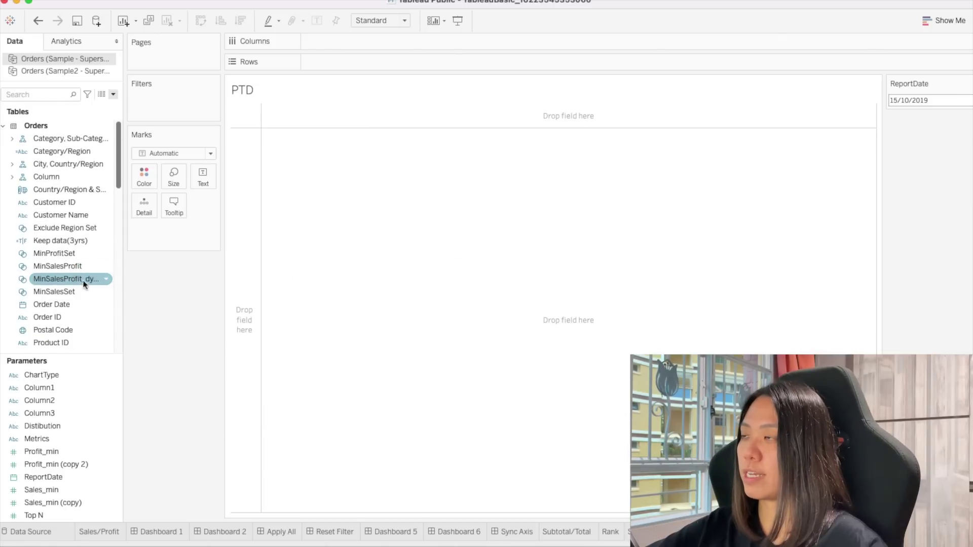
Place Order Date by year in the rows and add YTD_CY and YTD_PY to the PTD sheet to compare them
scroll(85, 285, down, 6)
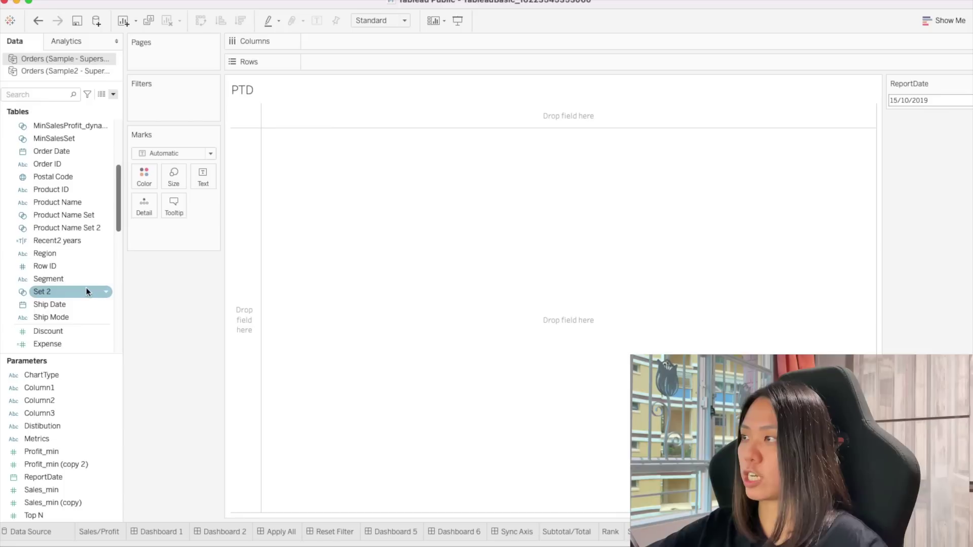
drag(63, 154, 428, 59)
scroll(63, 245, down, 7)
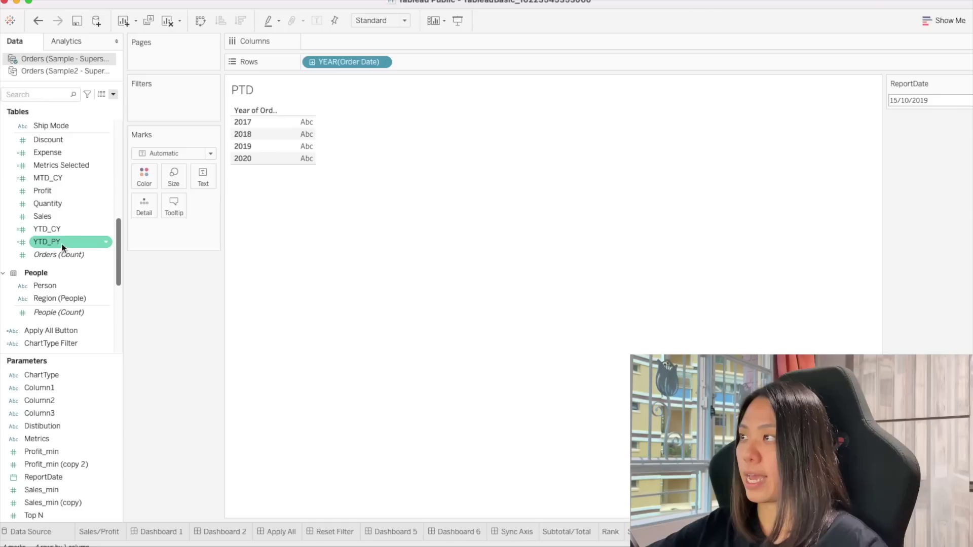
double_click(62, 229)
double_click(60, 242)
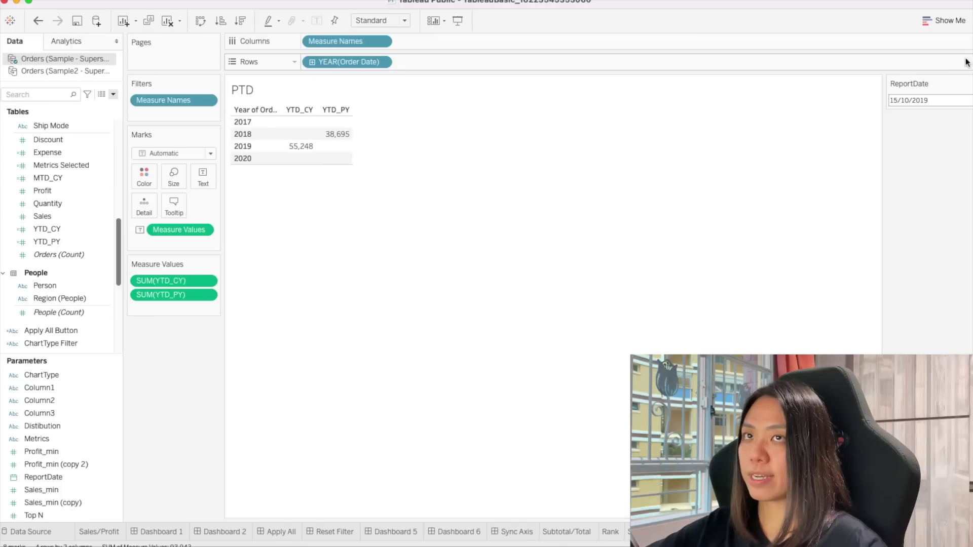
mouse_move(311, 147)
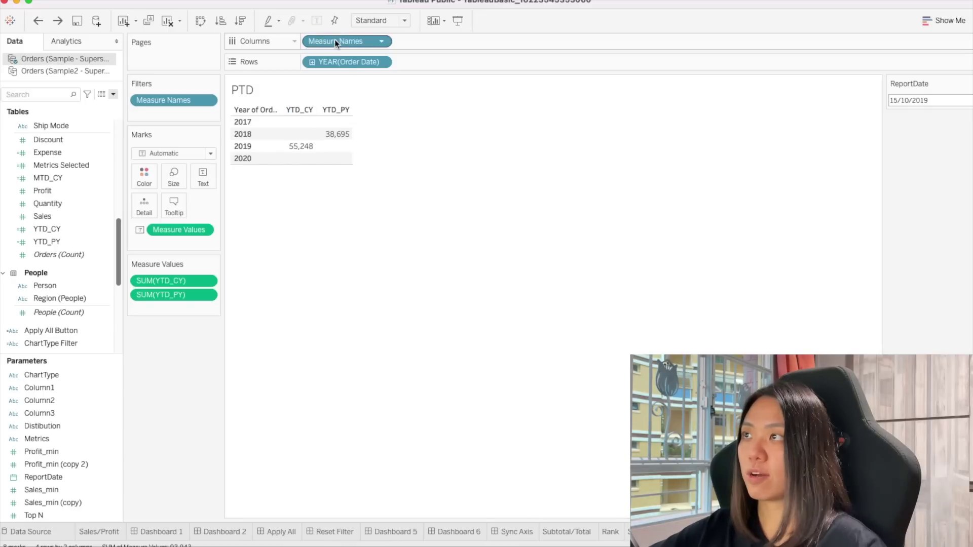
Remove the Order Date year from the rows and start a new calculated field named YTD(CY-PY)
drag(349, 61, 76, 135)
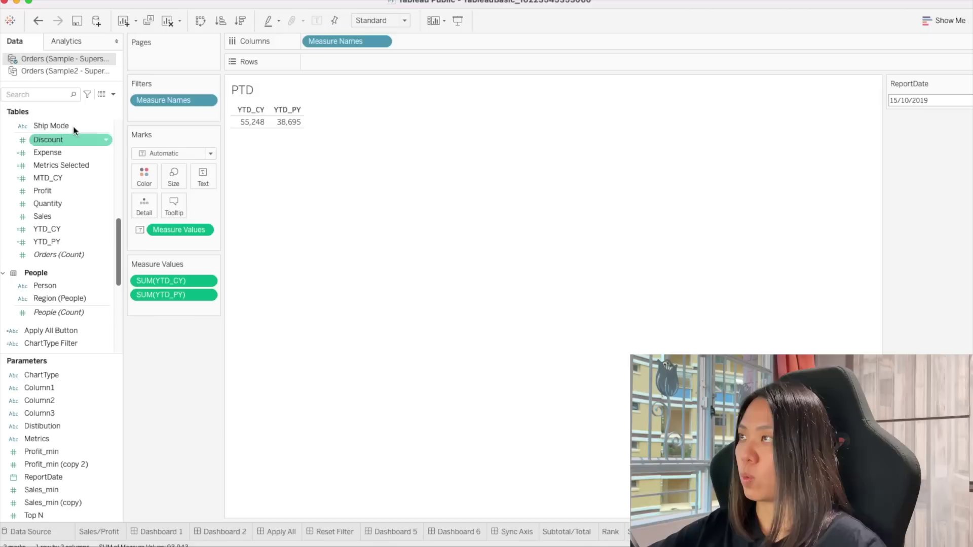
click(112, 95)
click(40, 103)
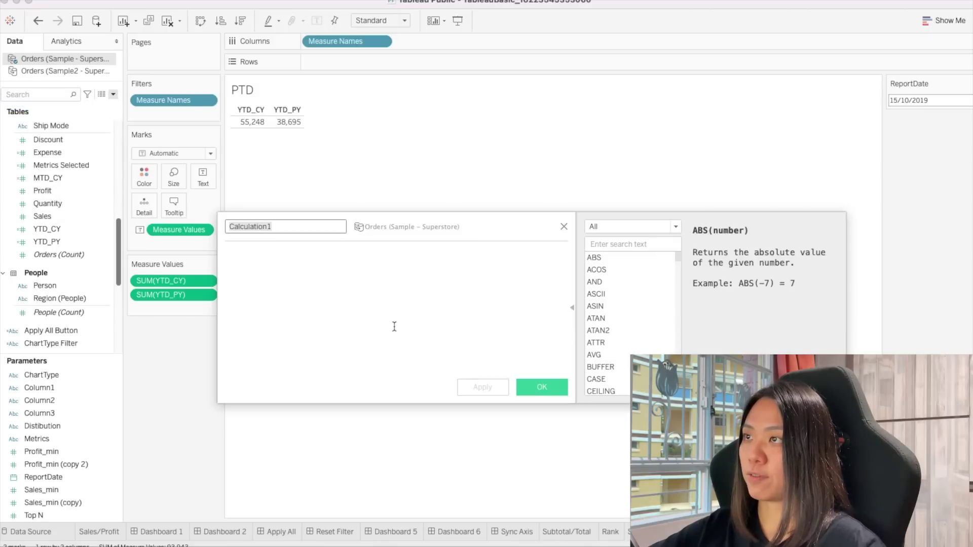
text(YTD)
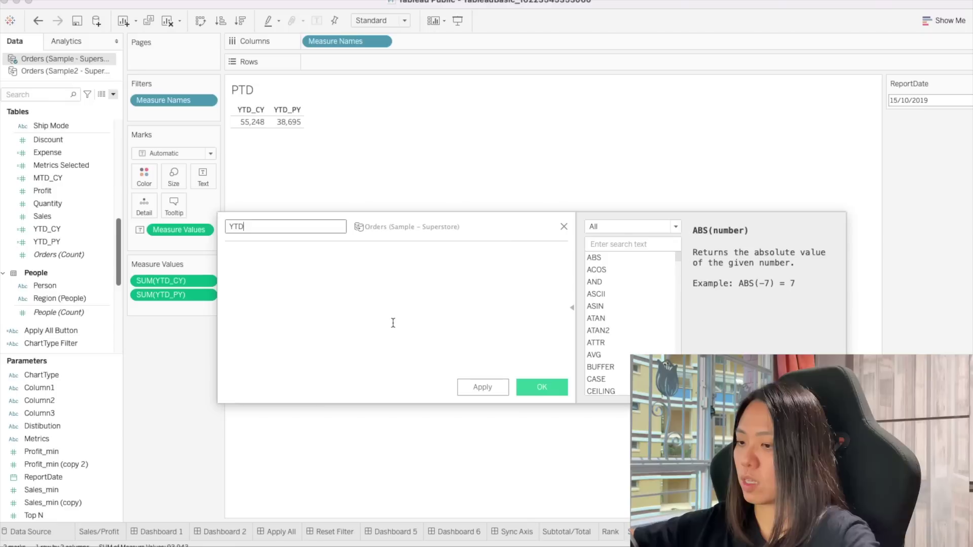
text((CY)
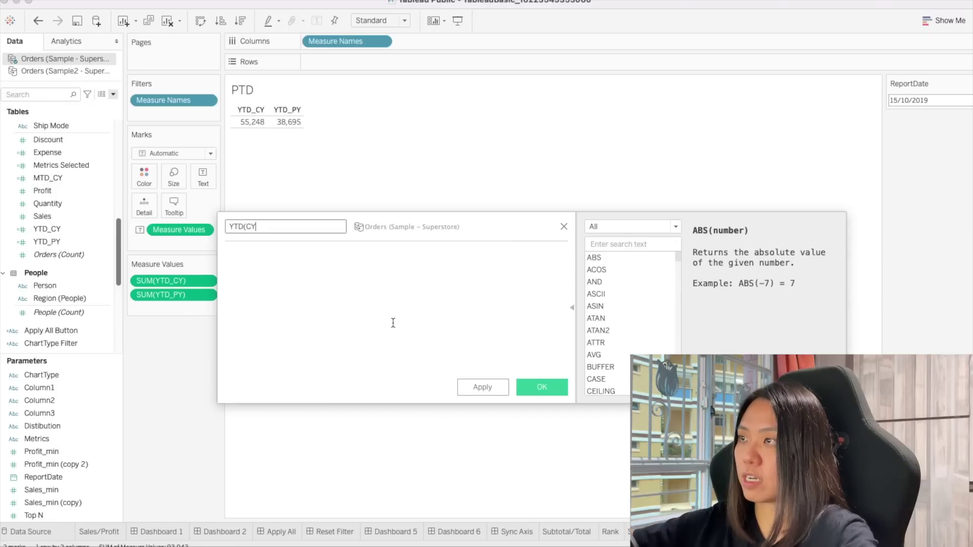
text(-PY)
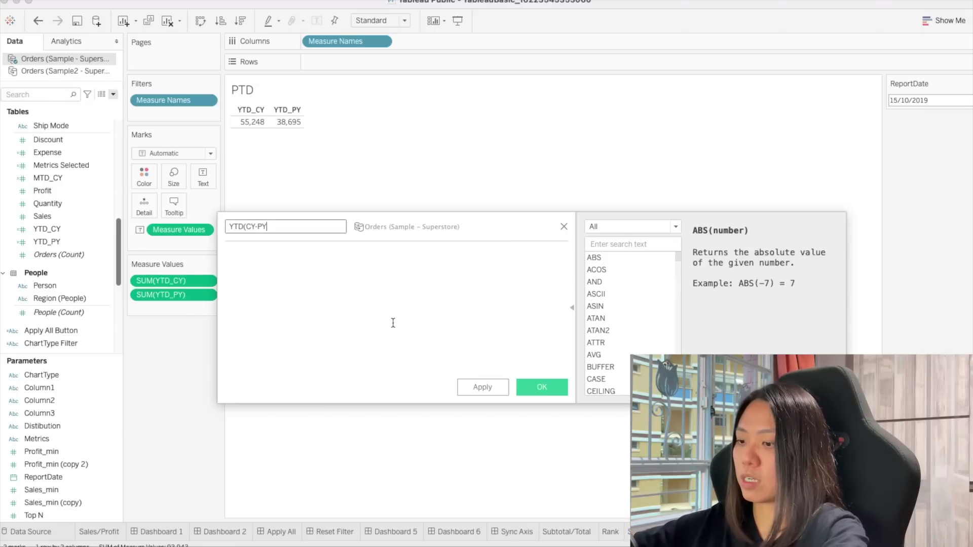
text())
key(Tab)
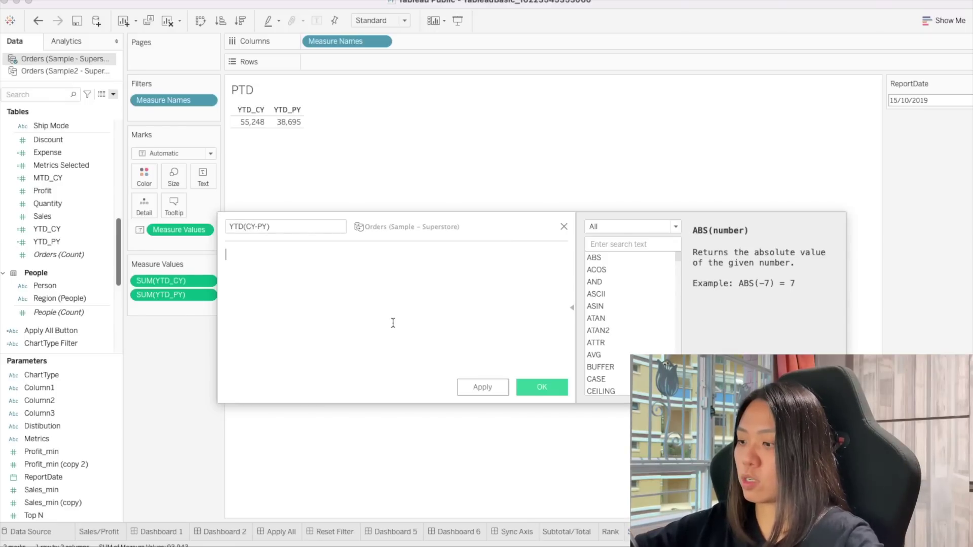
Define the calculation as [YTD_CY]-[YTD_PY], save it and add YTD(CY-PY) to the measure values on the PTD sheet
text(cy)
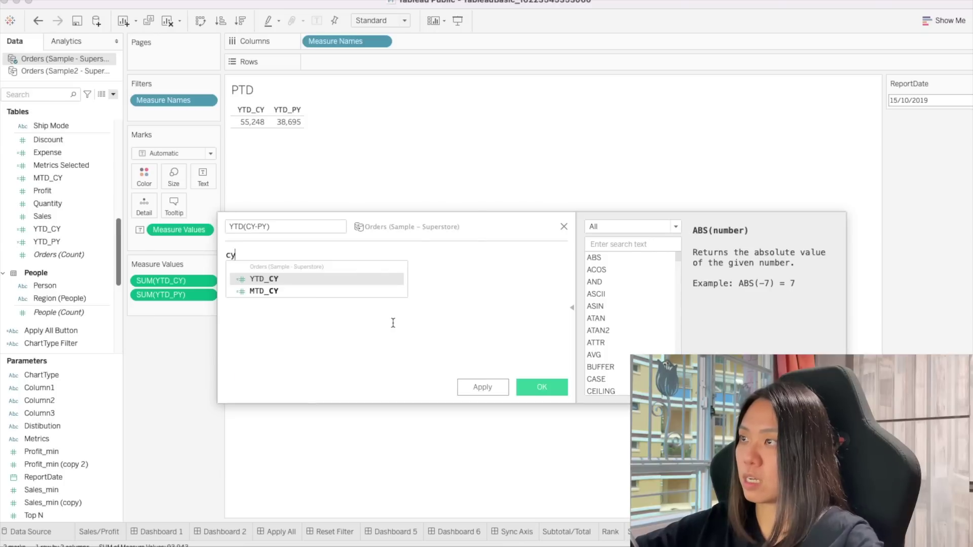
key(Return)
text(-)
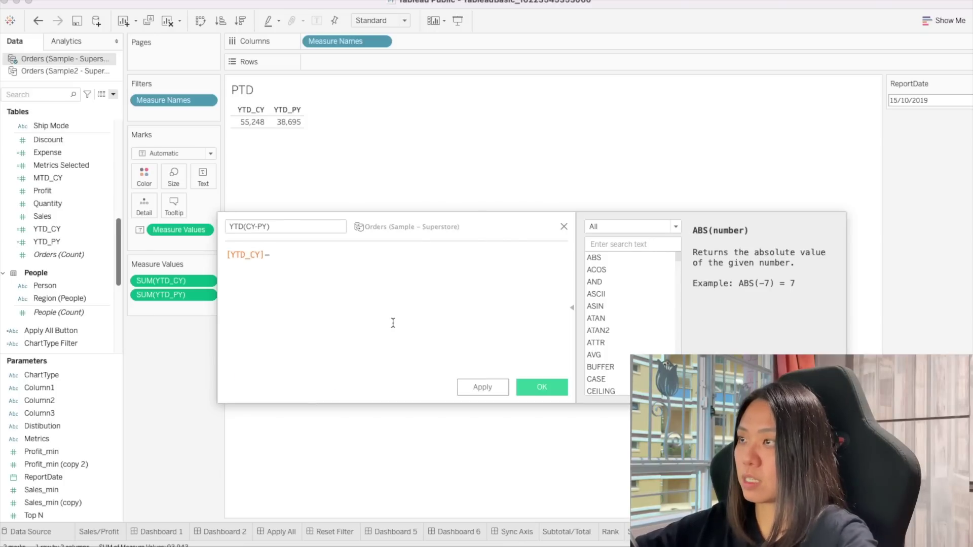
text(y)
key(Down)
key(Down)
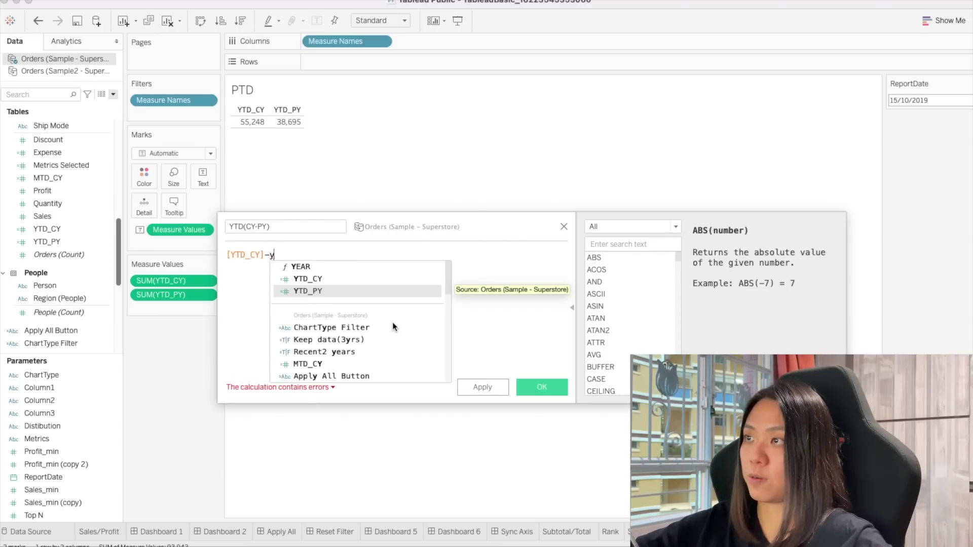
key(Return)
click(527, 387)
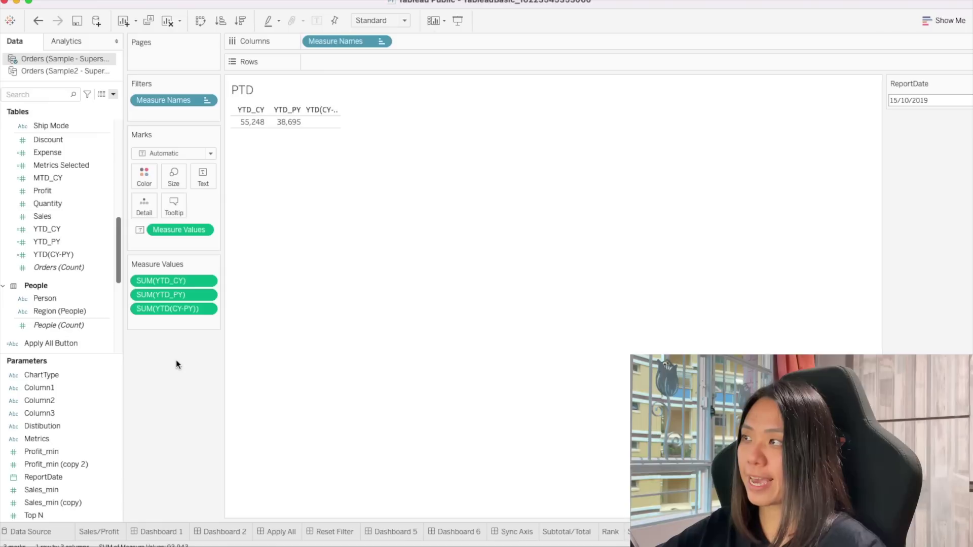
mouse_move(321, 125)
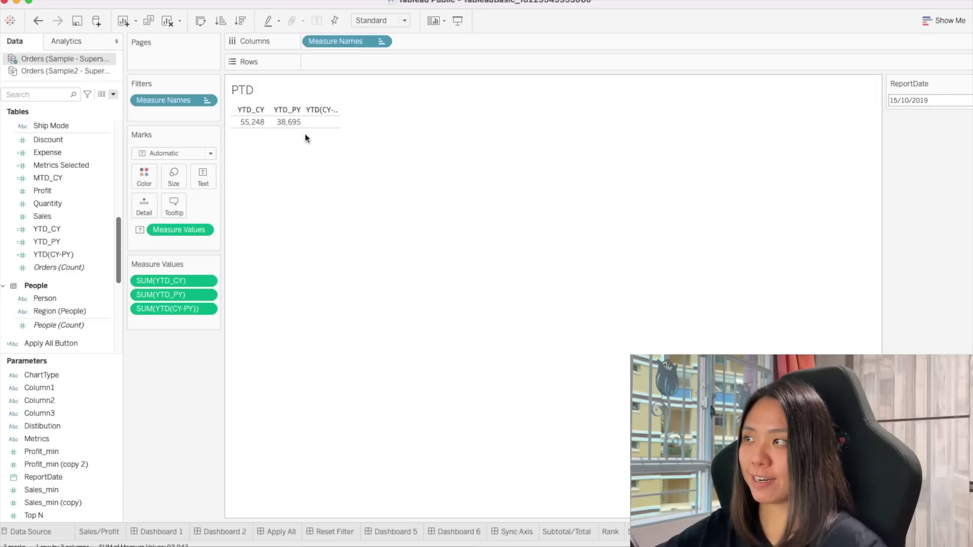
Reopen the YTD(CY-PY) calculation and wrap [YTD_CY] in IFNULL with 0 as the fallback value
double_click(53, 255)
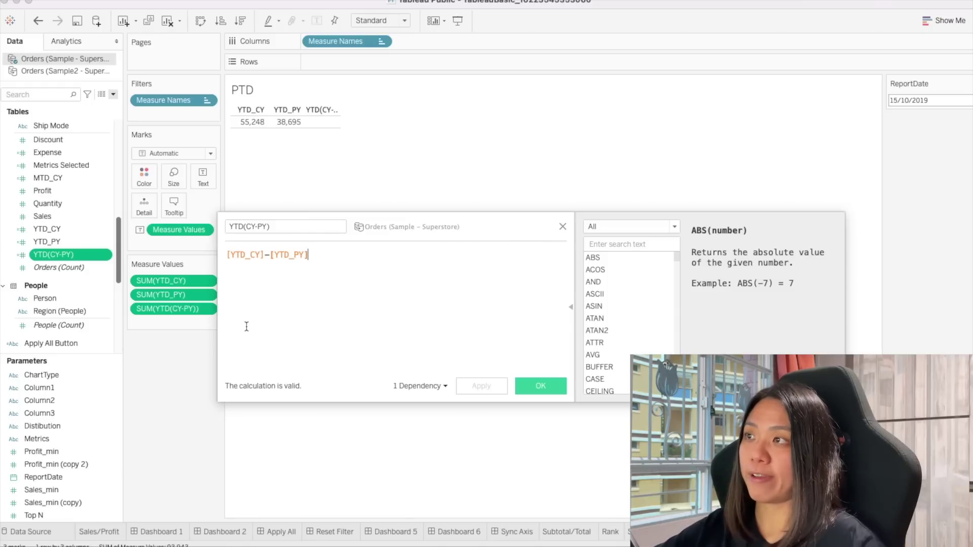
click(229, 256)
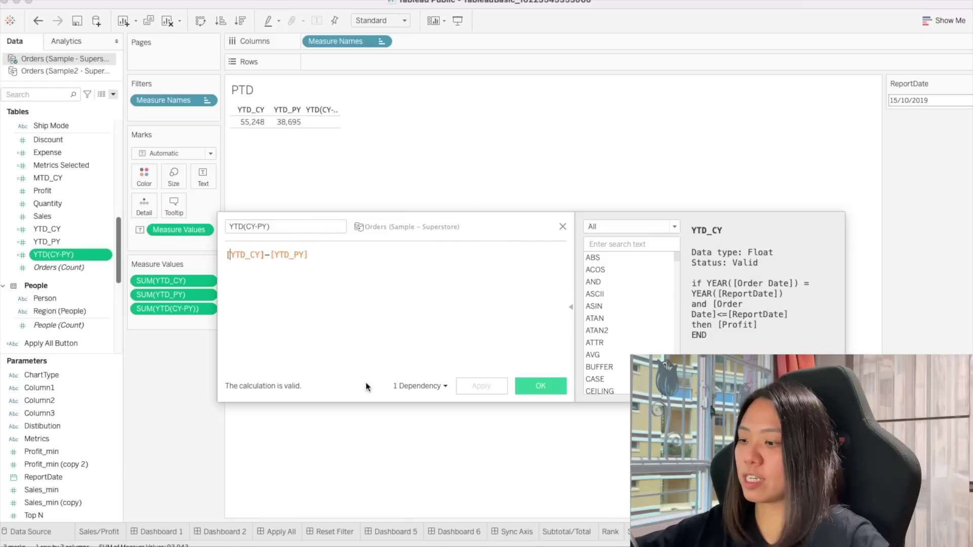
text(IFN)
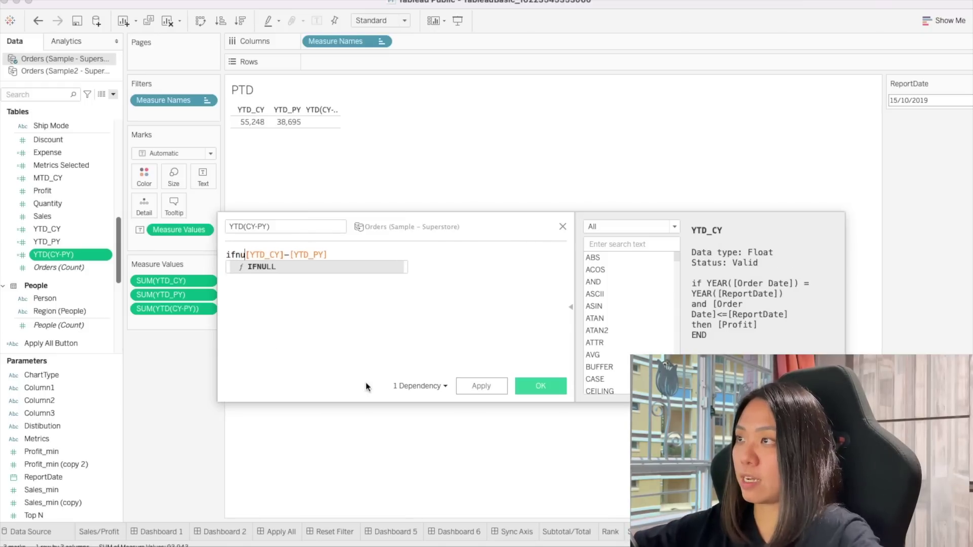
key(Return)
key(Delete)
key(Delete)
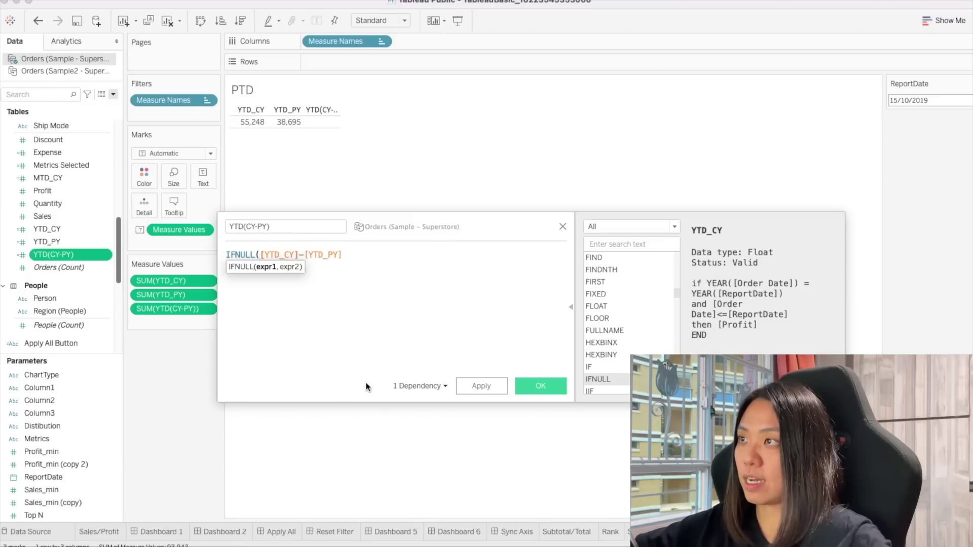
key(Right)
key(Right)
key(Right)
key(Right)
text(,0)-)
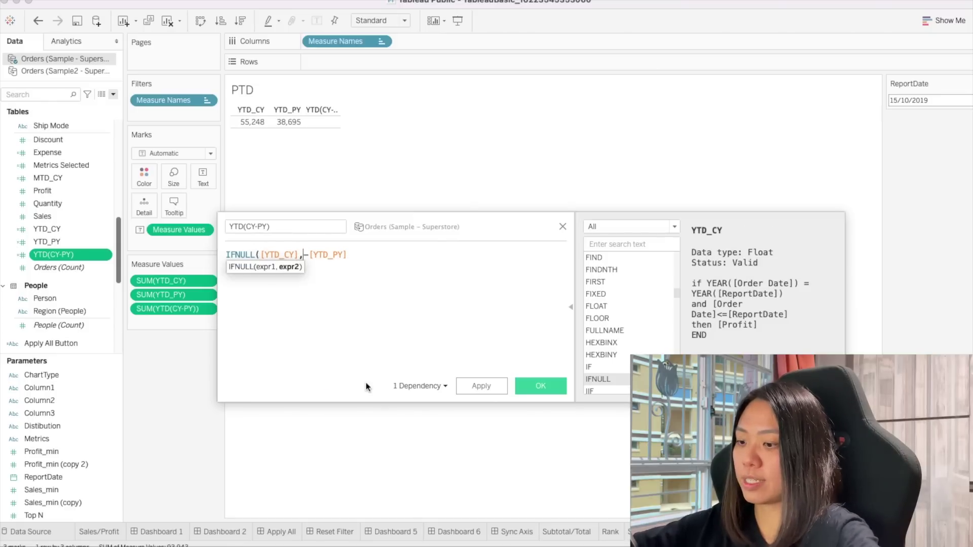
Wrap [YTD_PY] in IFNULL with 0 as the fallback value and save the calculation
text(if)
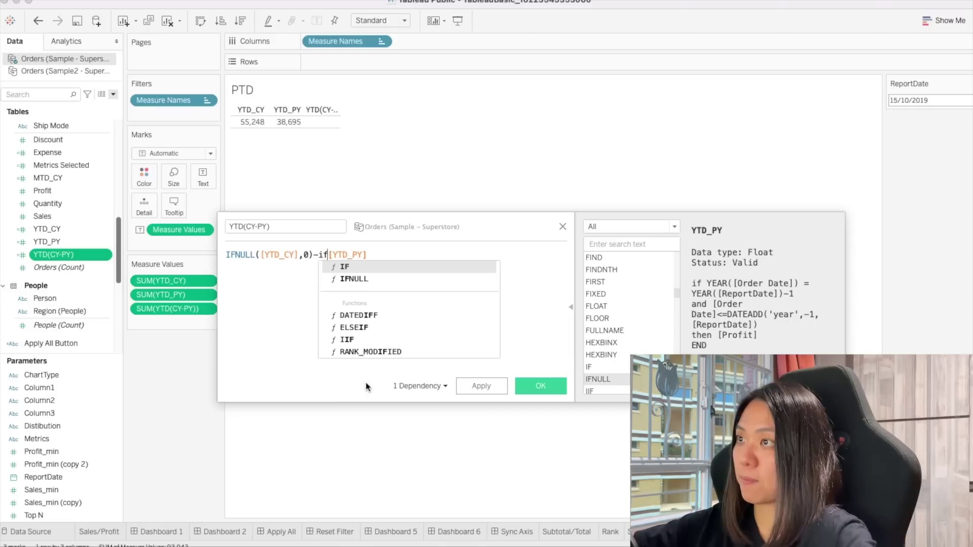
key(Down)
key(Return)
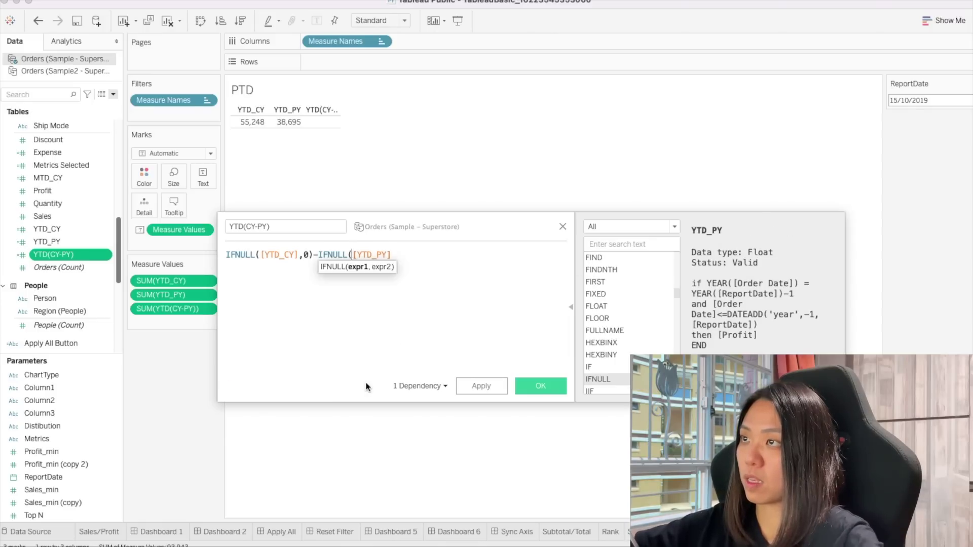
key(End)
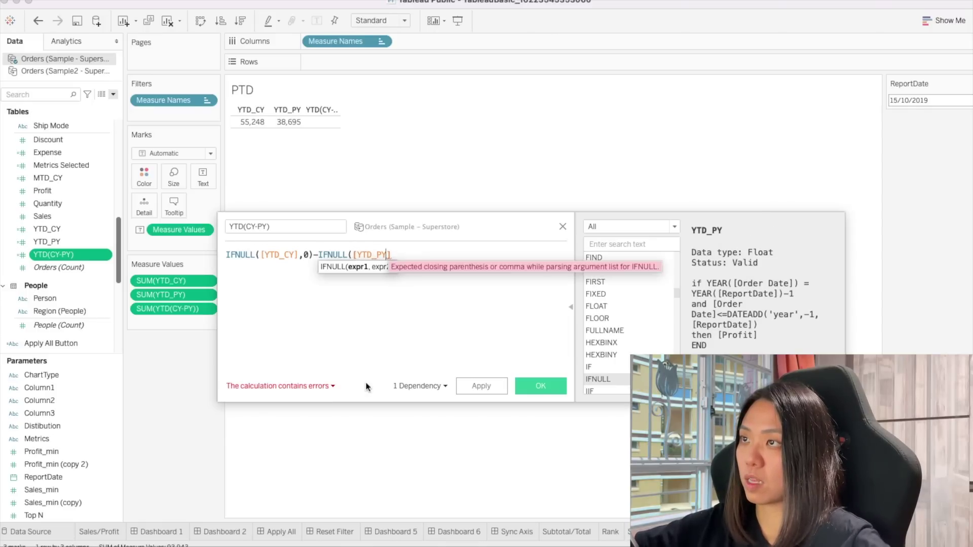
text(,0))
key(Return)
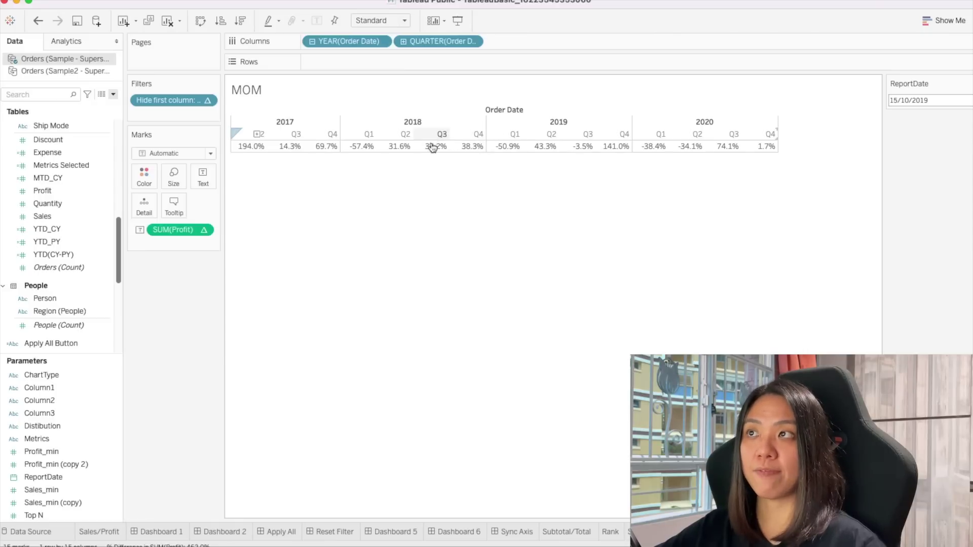
key(ctrl+Tab)
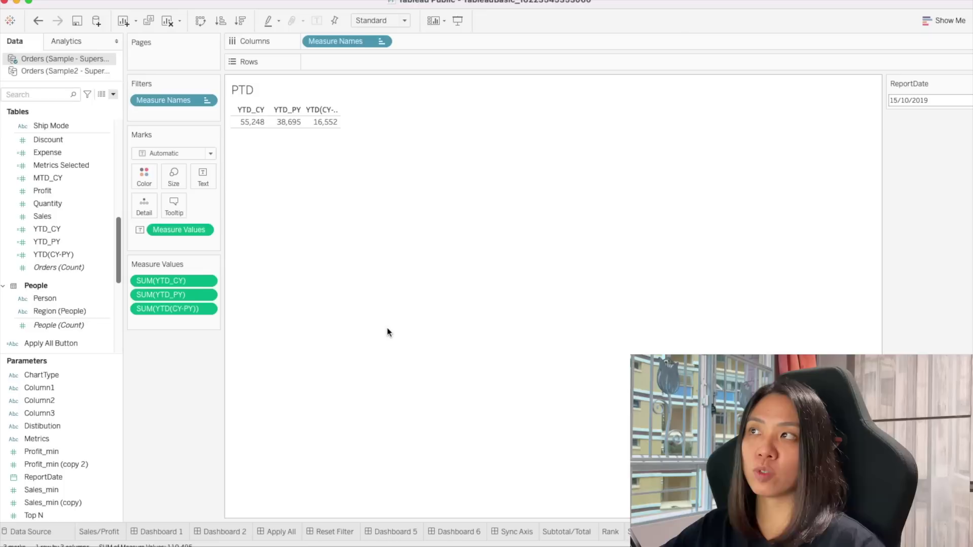
click(55, 301)
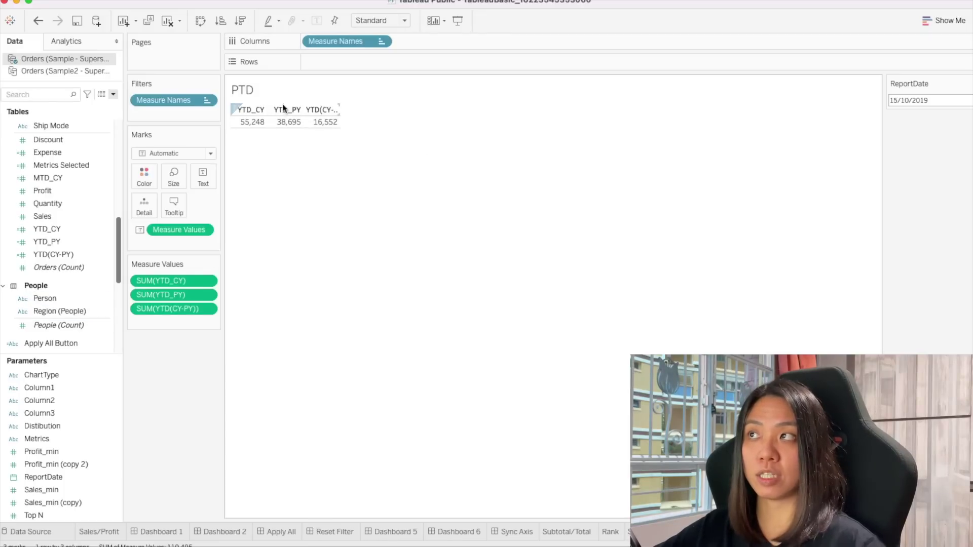
drag(173, 310, 178, 276)
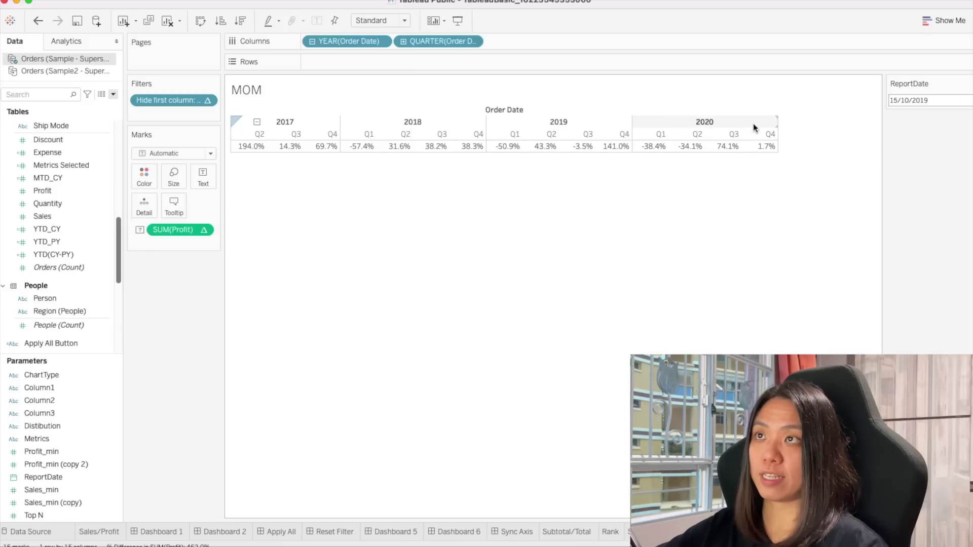
On an empty worksheet, show YTD_CY and YTD(CY-PY) together as text labels
key(super+z)
key(super+z)
key(super+z)
key(super+z)
click(48, 231)
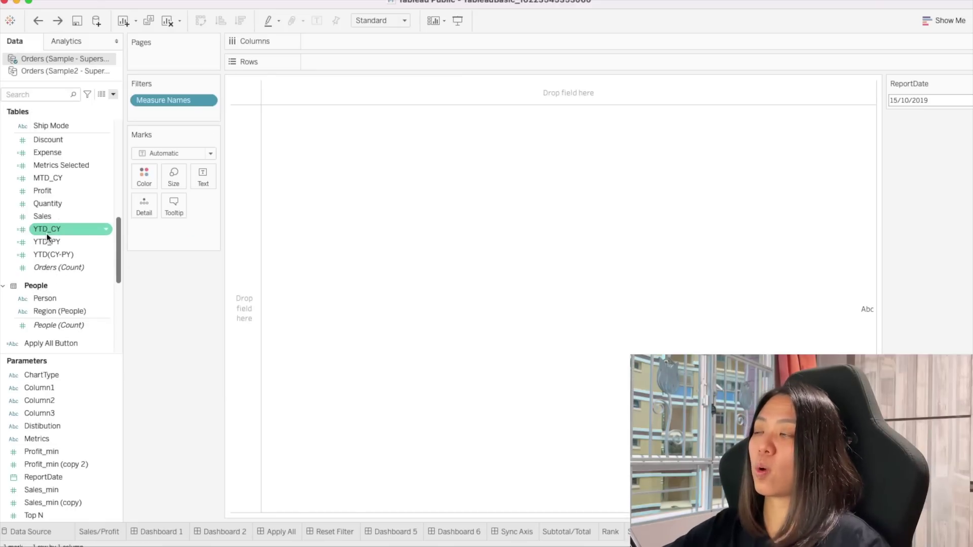
drag(44, 232, 199, 182)
click(94, 258)
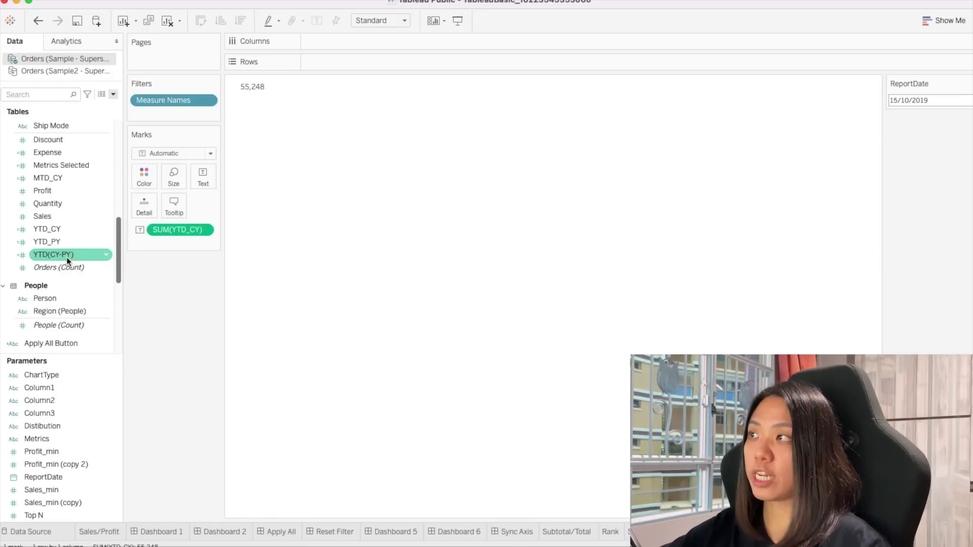
drag(51, 257, 208, 180)
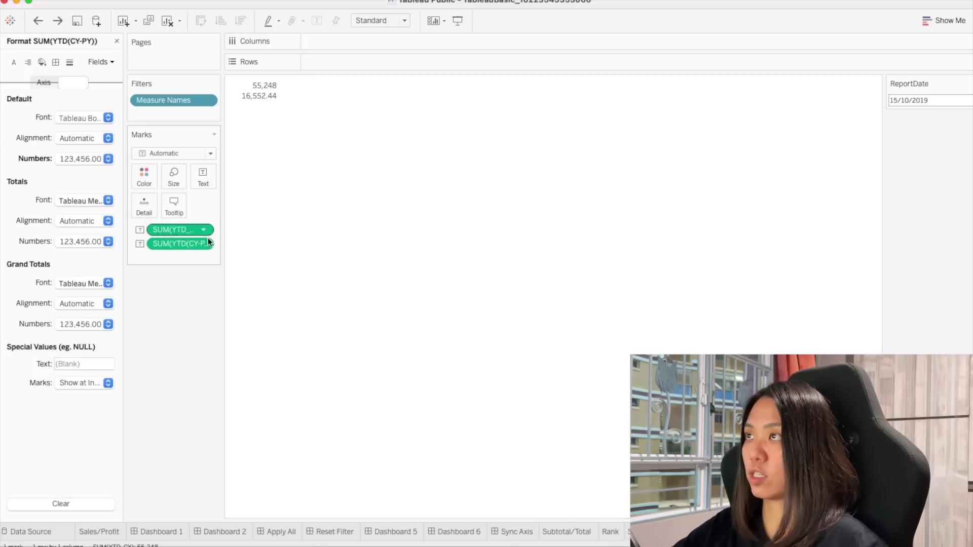
Give SUM(YTD(CY-PY)) a custom number format that shows positive values as +#,##0, with a plus sign and no decimals
click(90, 159)
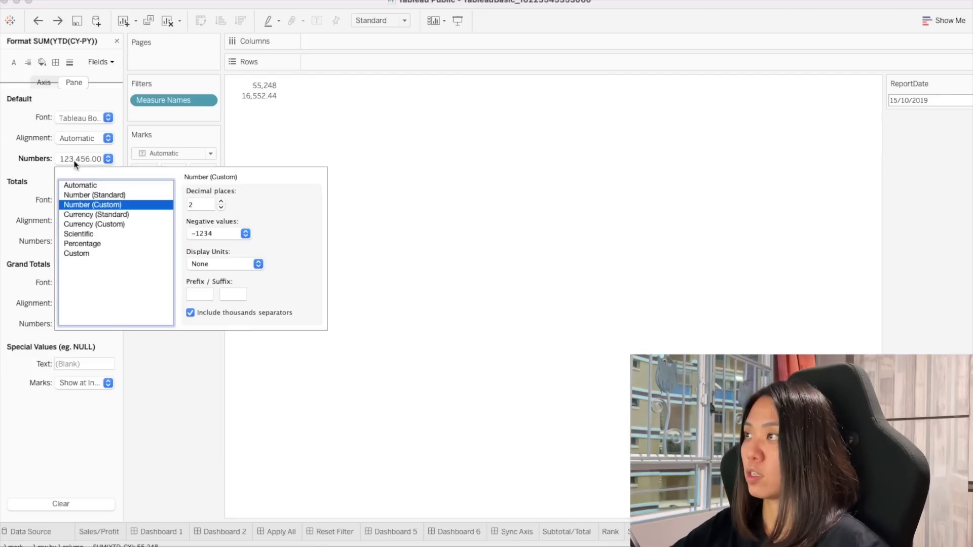
click(96, 253)
click(189, 205)
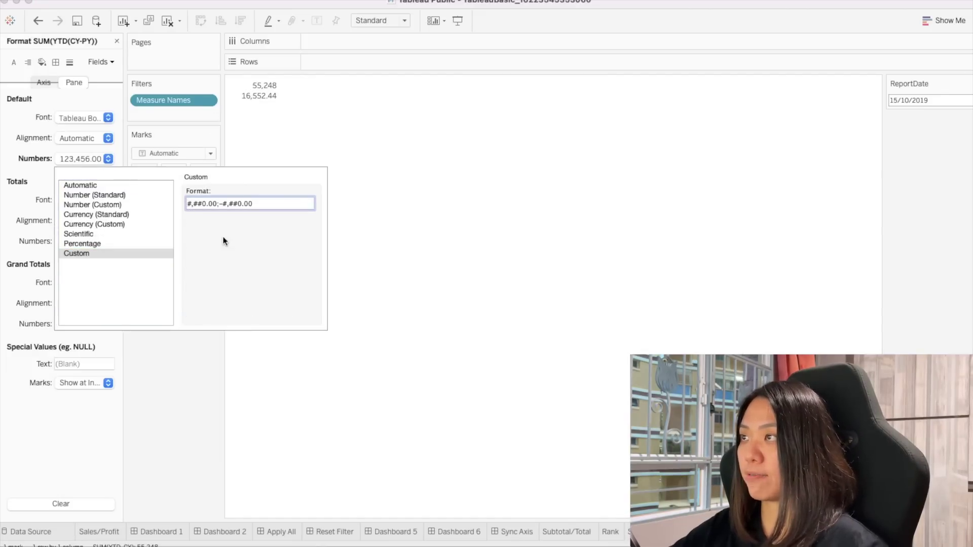
text(+)
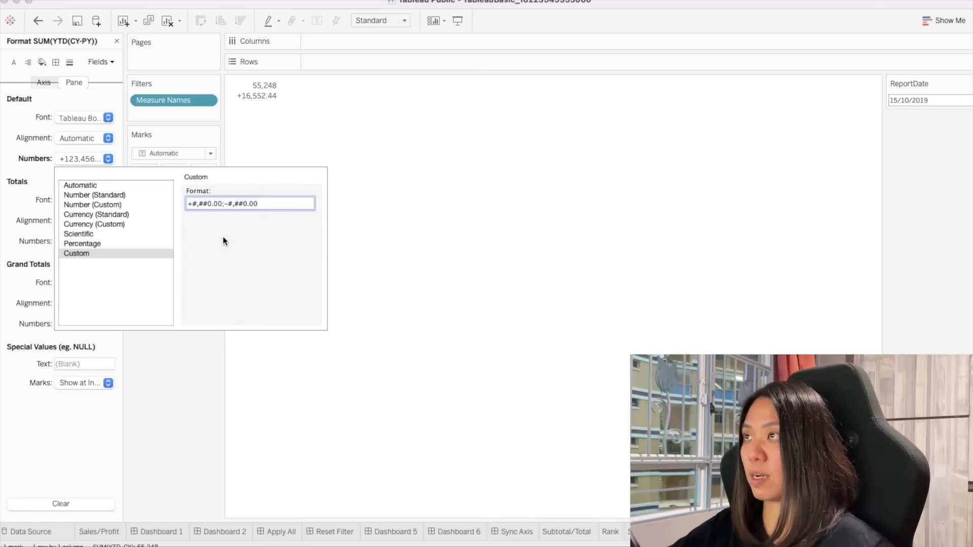
mouse_move(250, 95)
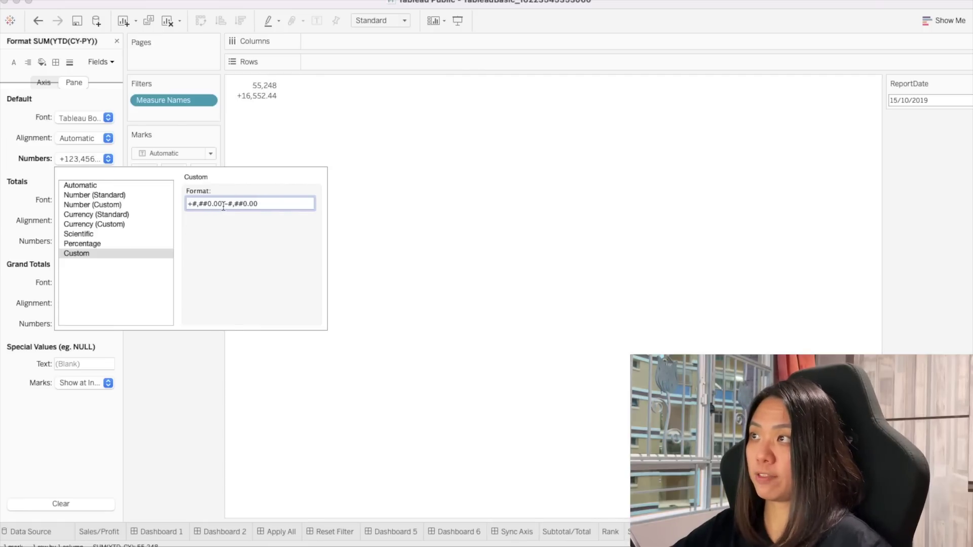
key(BackSpace)
key(BackSpace)
key(BackSpace)
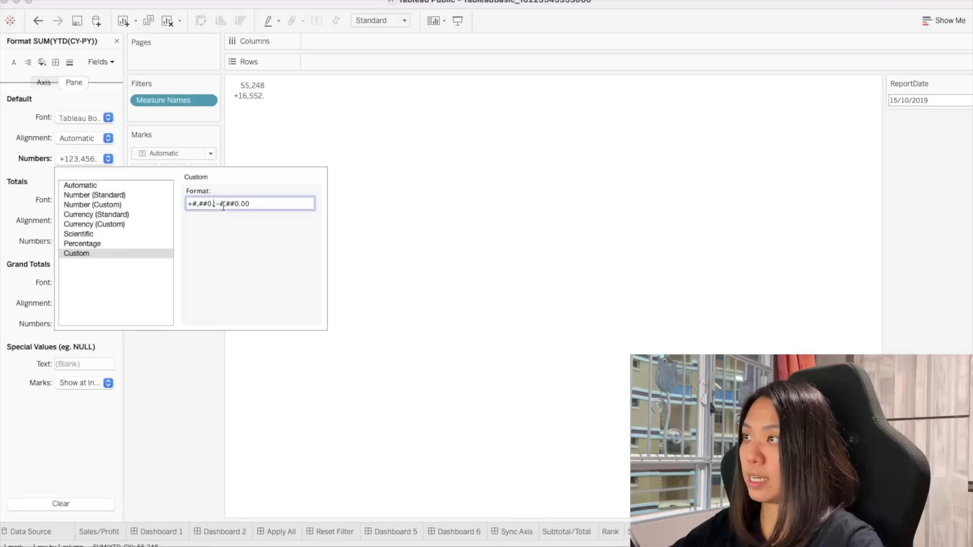
key(BackSpace)
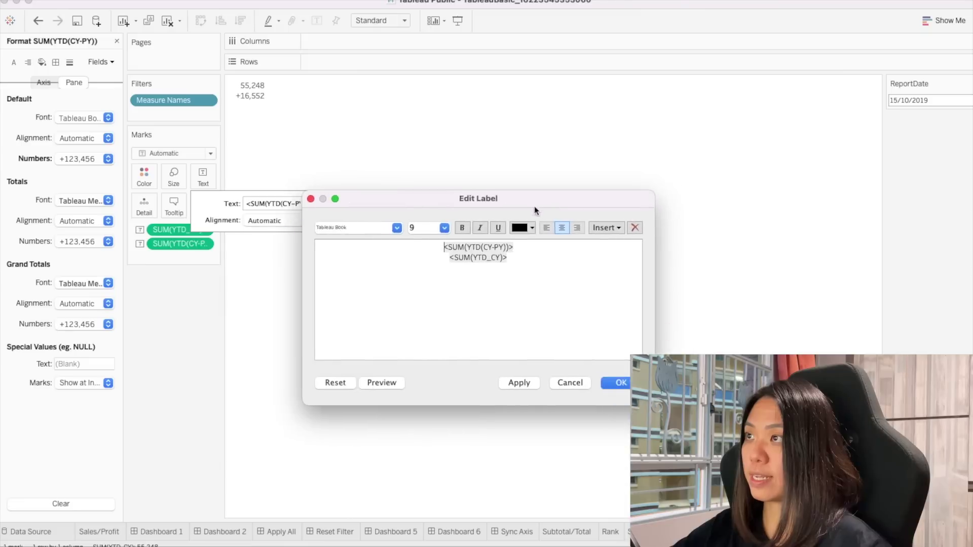
Add the text "YTD Profit: " before the label's first field and "vs PY: " before its second field
drag(535, 206, 499, 212)
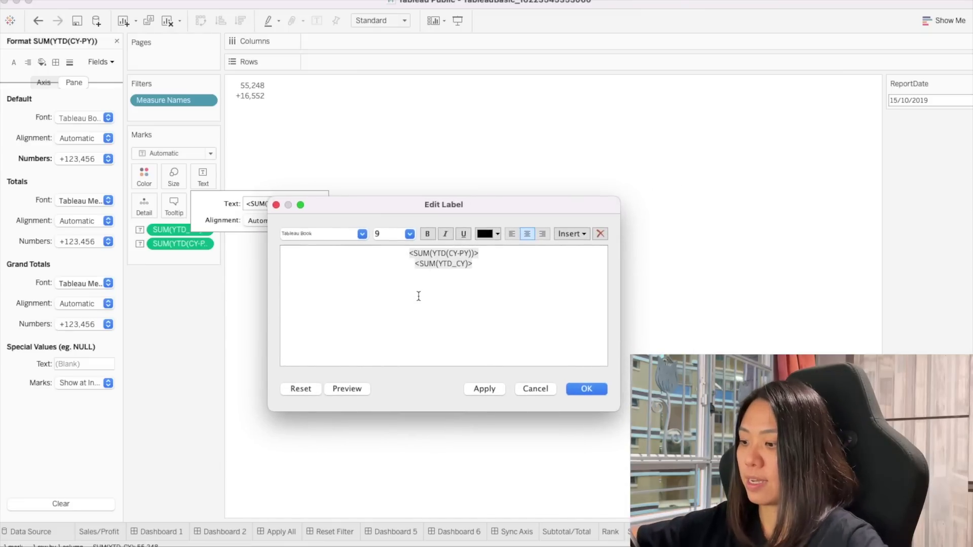
text(YTD )
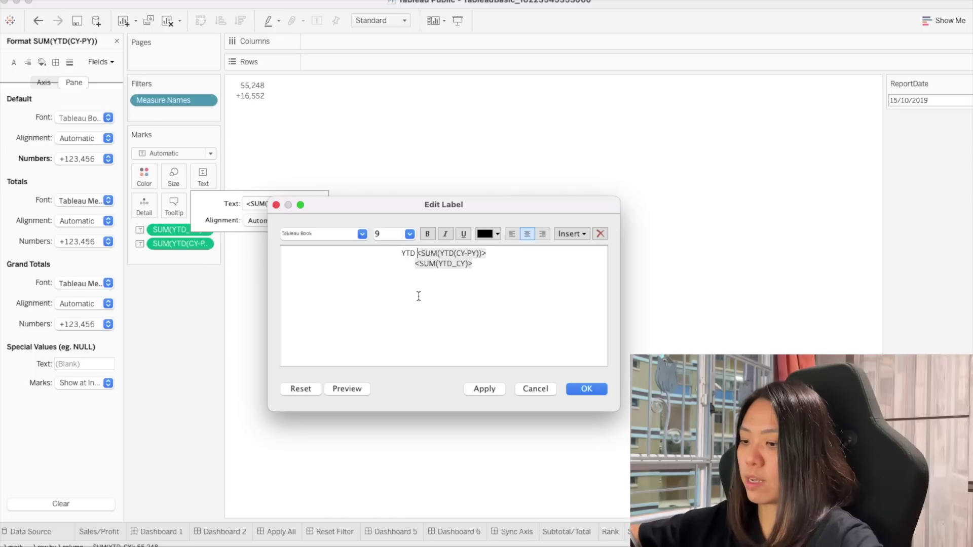
text(Profit:)
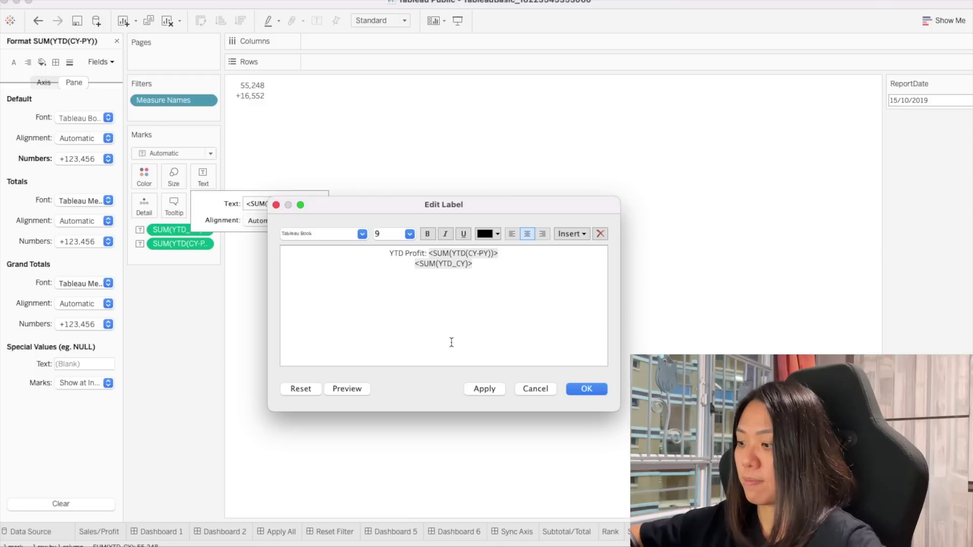
text(vs PY)
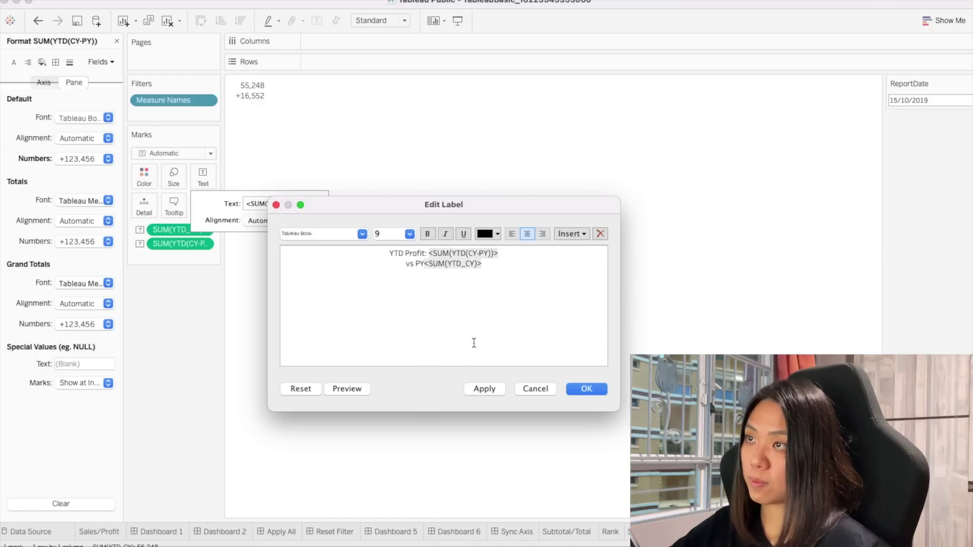
text(:)
click(586, 389)
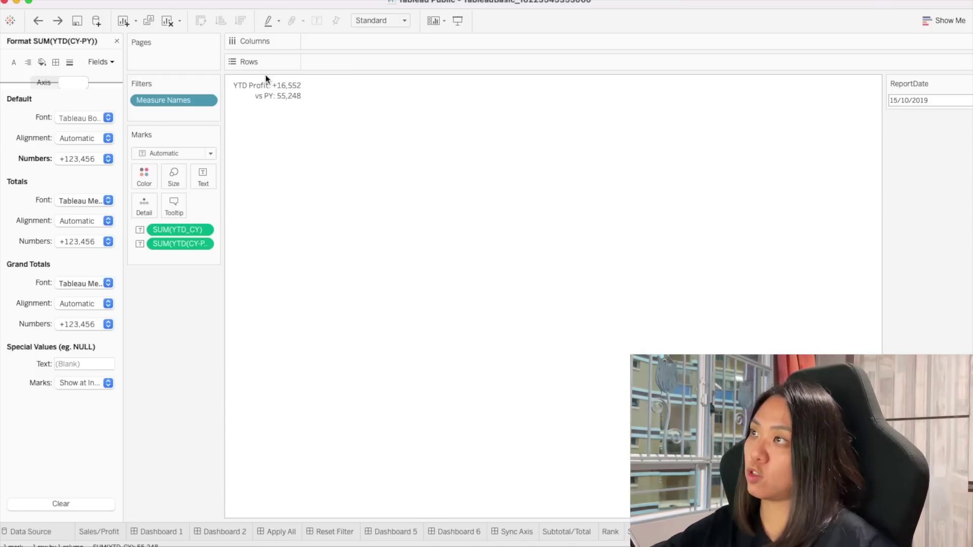
Try font size 16 on the YTD Profit line of the label and undo that change
click(203, 178)
click(310, 204)
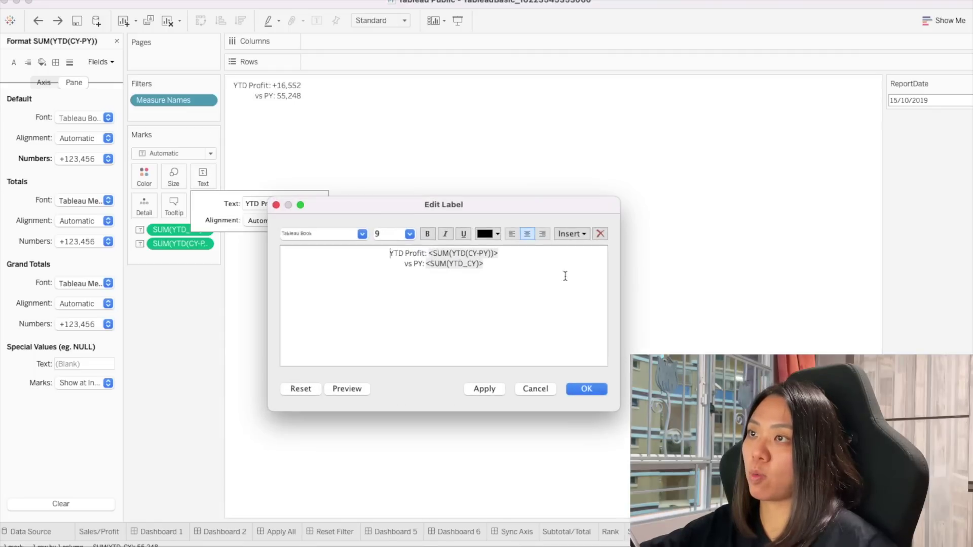
drag(514, 253, 368, 247)
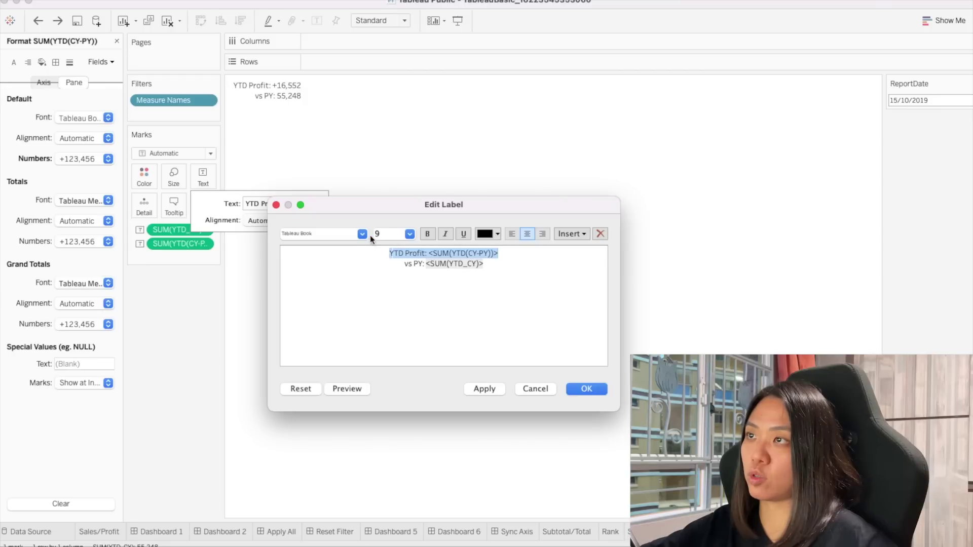
click(410, 235)
click(395, 313)
click(576, 390)
click(576, 391)
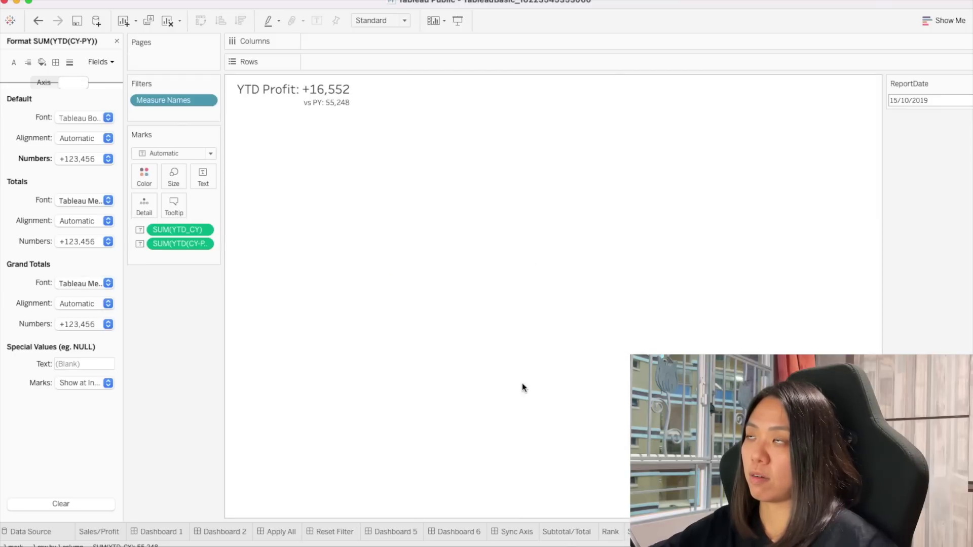
key(super+z)
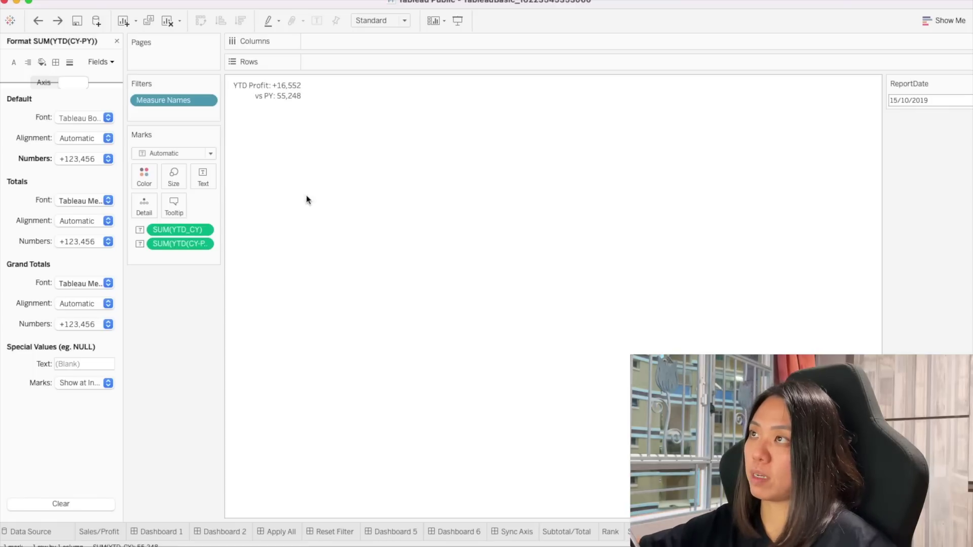
Swap the label's two fields so SUM(YTD_CY) follows "YTD Profit:" and SUM(YTD(CY-PY)) follows "vs PY:"
click(200, 180)
click(314, 202)
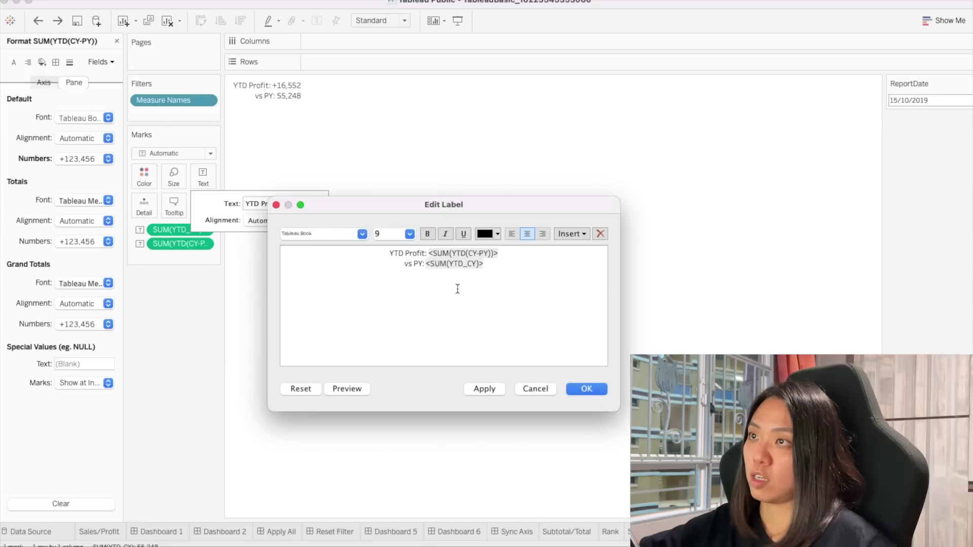
drag(430, 254, 501, 255)
key(super+c)
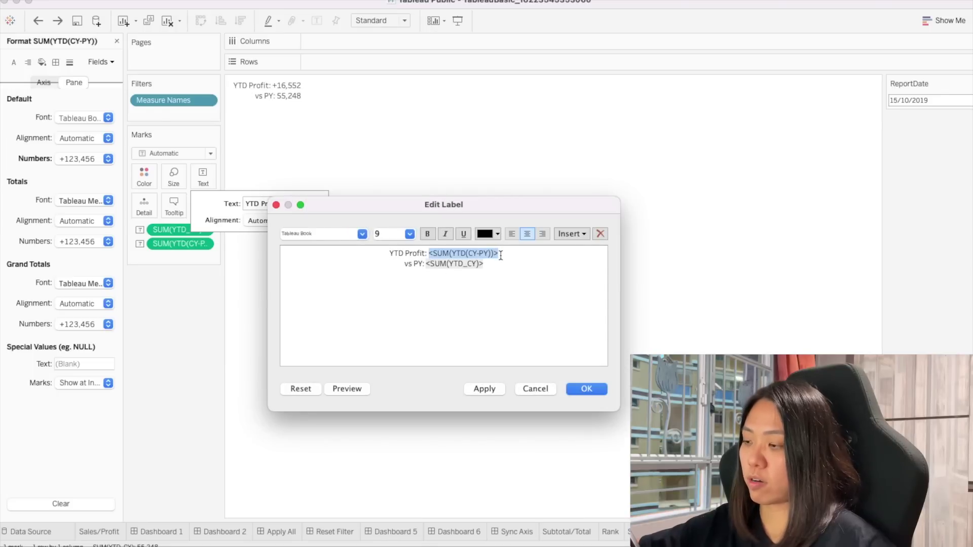
key(BackSpace)
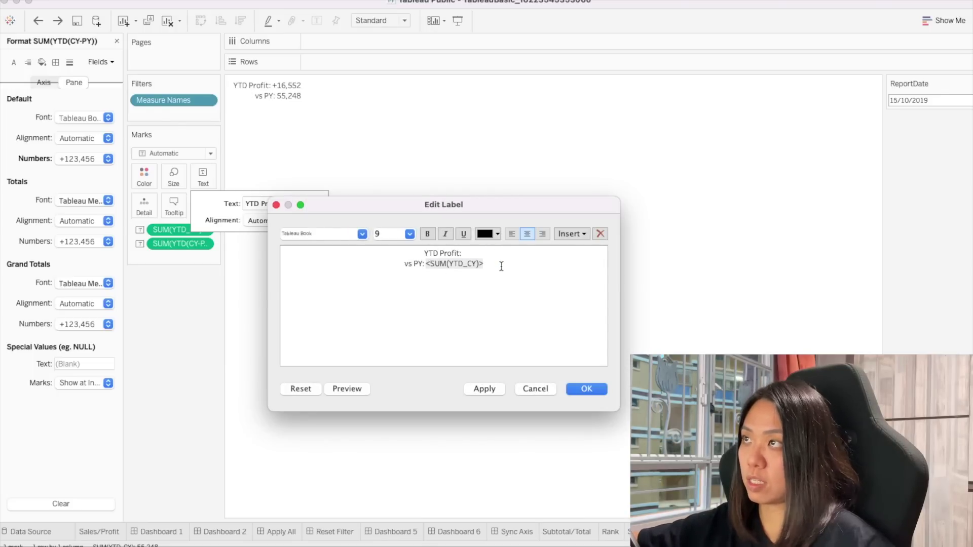
key(super+v)
drag(450, 267, 391, 268)
key(ctrl+c)
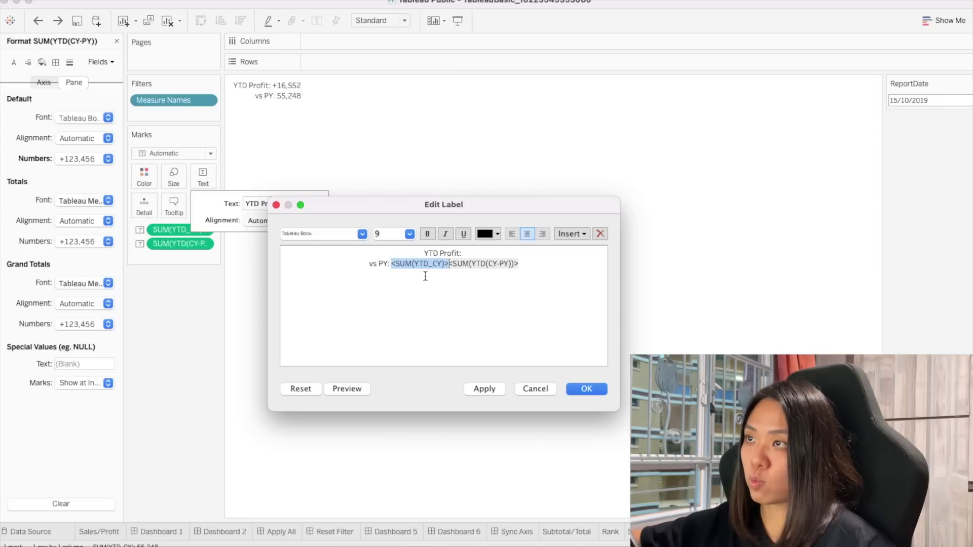
key(BackSpace)
key(ctrl+v)
Set the label's YTD Profit line to font size 18 and apply the label
drag(494, 253, 391, 253)
click(409, 234)
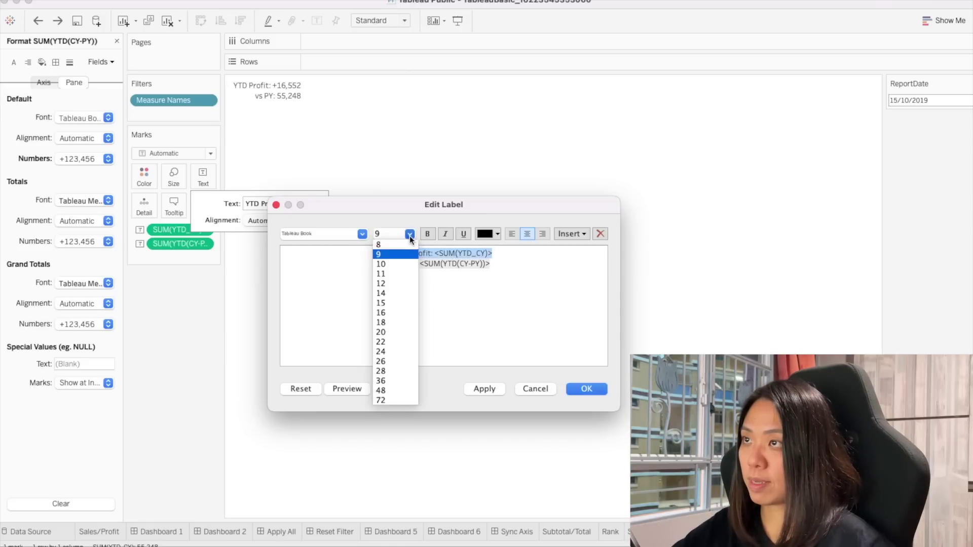
click(400, 321)
click(586, 389)
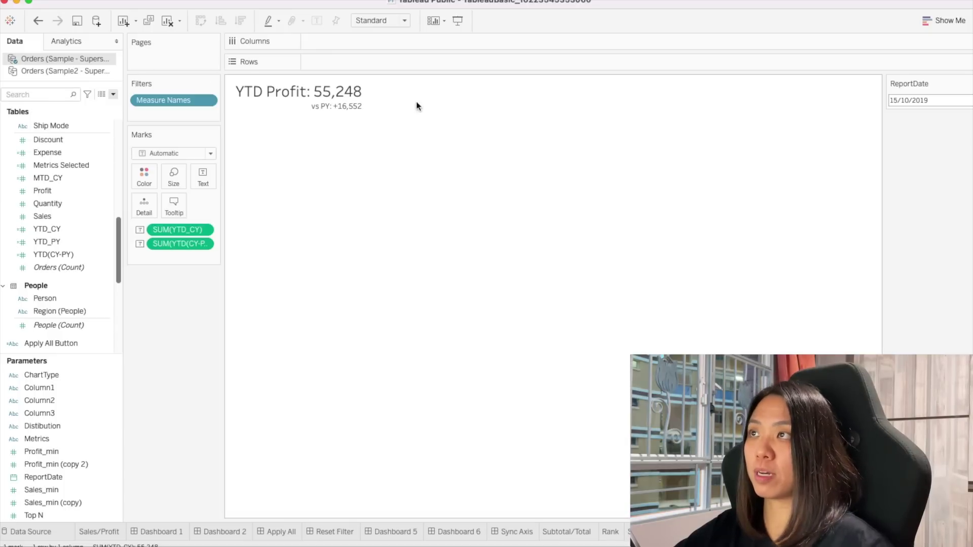
Color the text by SUM(YTD(CY-PY)) while keeping its label field, and edit its colors to a stepped palette with 2 steps
drag(178, 244, 138, 173)
click(971, 123)
click(623, 187)
click(391, 279)
click(475, 209)
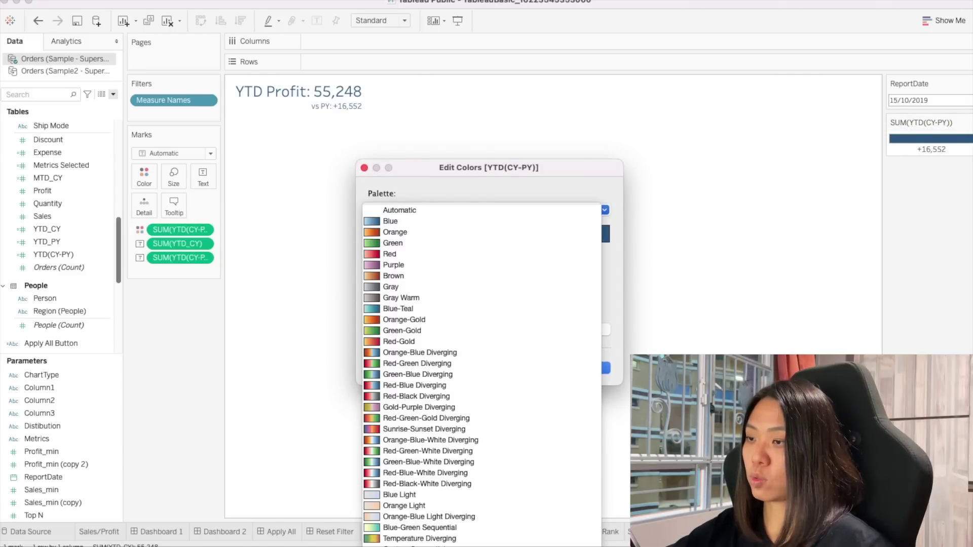
click(501, 144)
drag(500, 168, 491, 78)
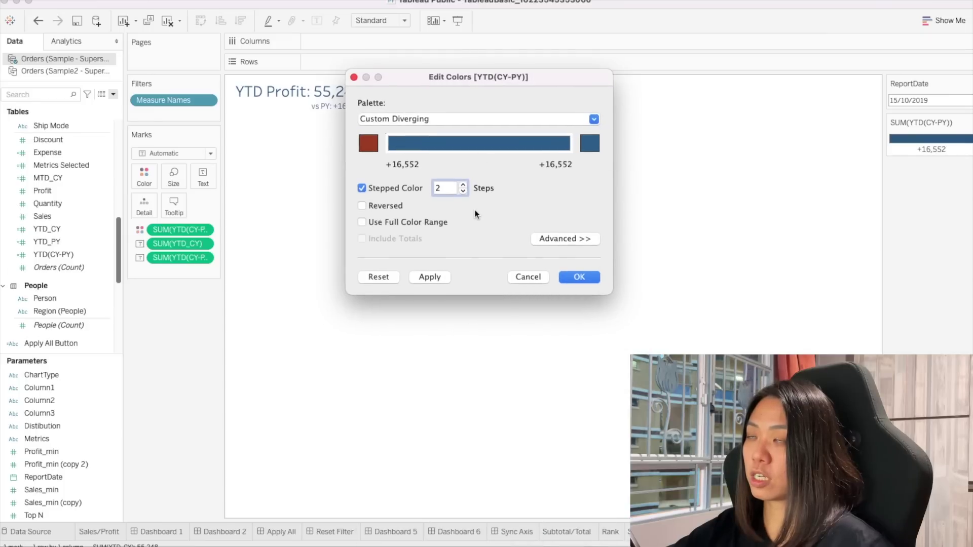
Fix the advanced color range with center 0, start -1 and end 1
click(535, 239)
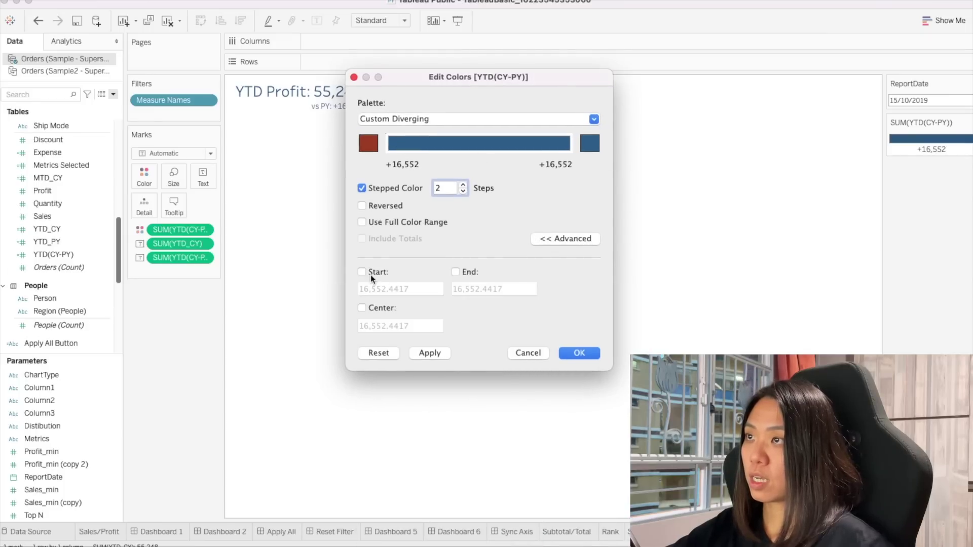
click(384, 310)
double_click(400, 326)
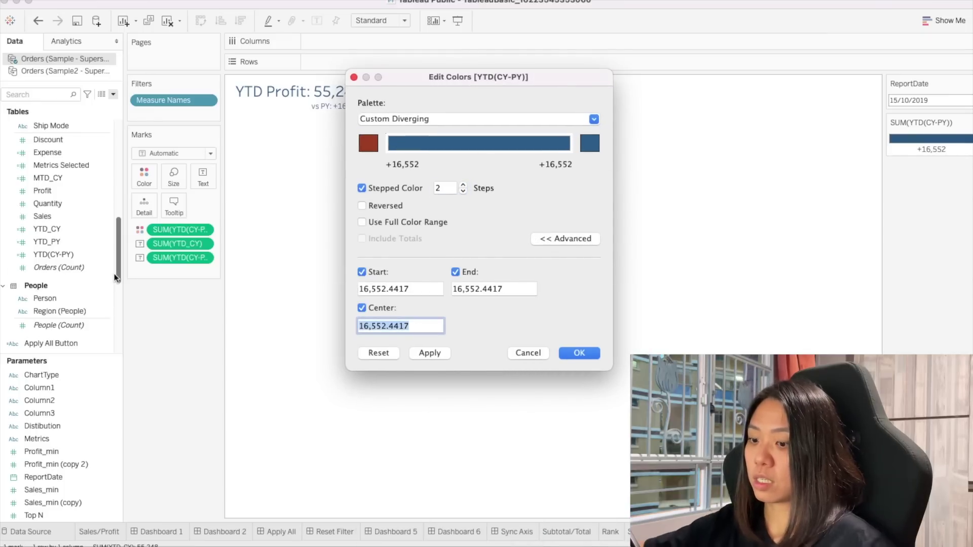
text(0)
double_click(401, 289)
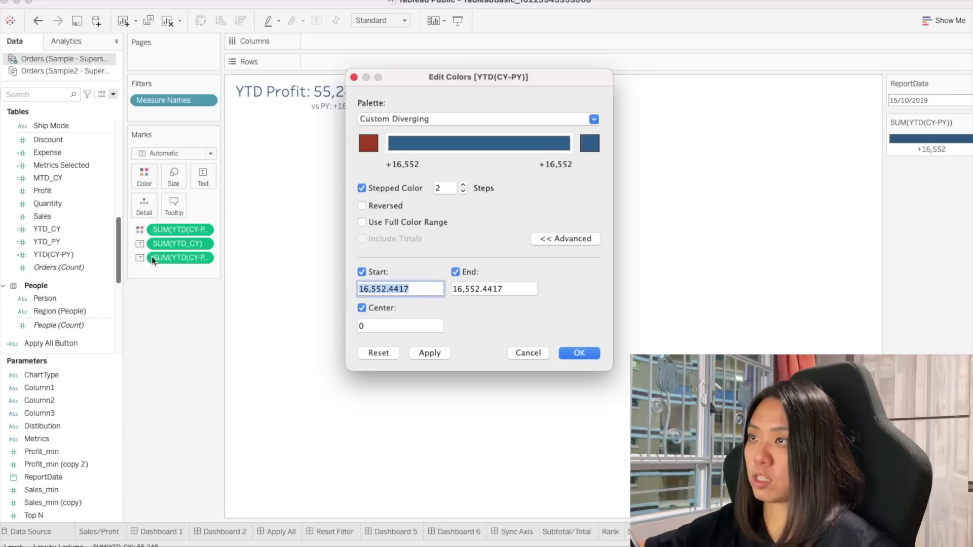
text(0-)
key(BackSpace)
key(BackSpace)
text(-1)
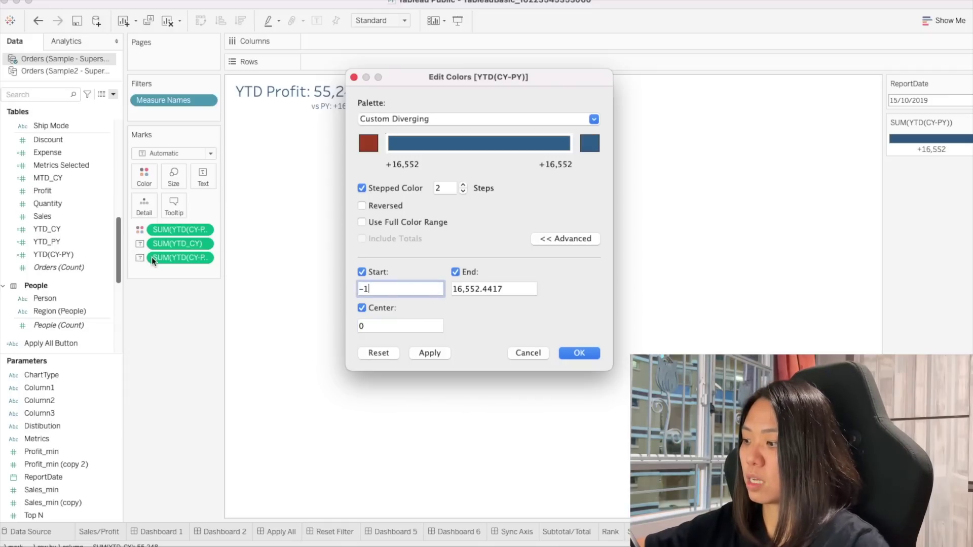
key(Tab)
text(1)
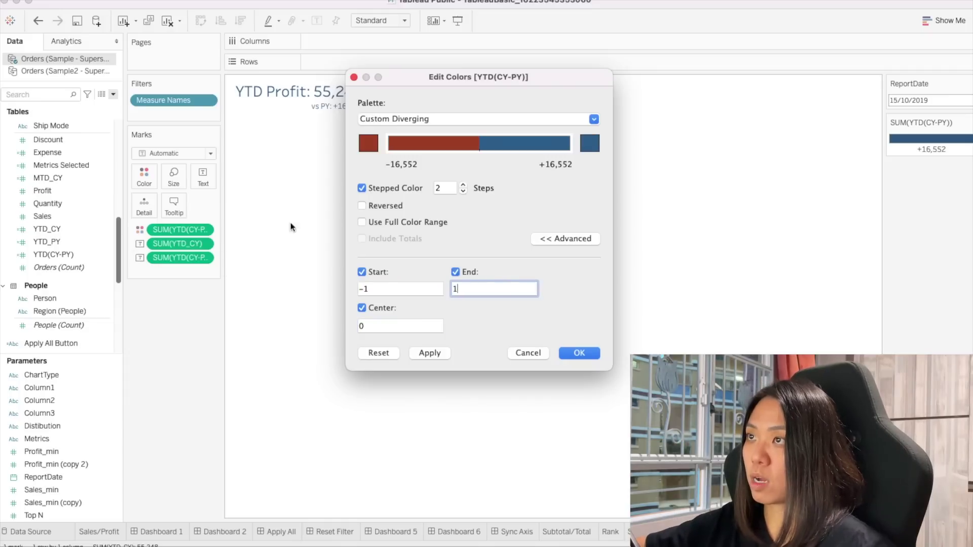
Change the color for positive differences to green and apply the color settings
click(590, 143)
click(110, 268)
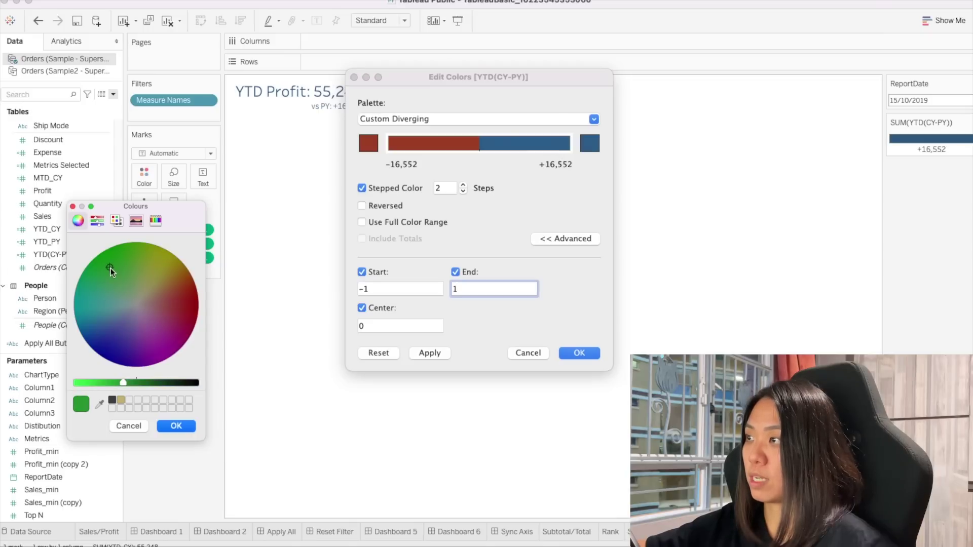
click(183, 424)
click(579, 353)
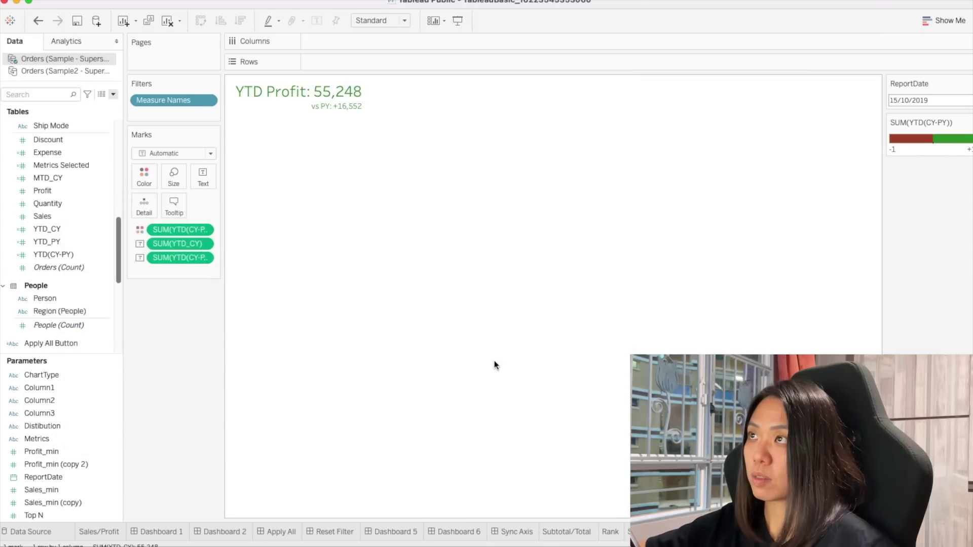